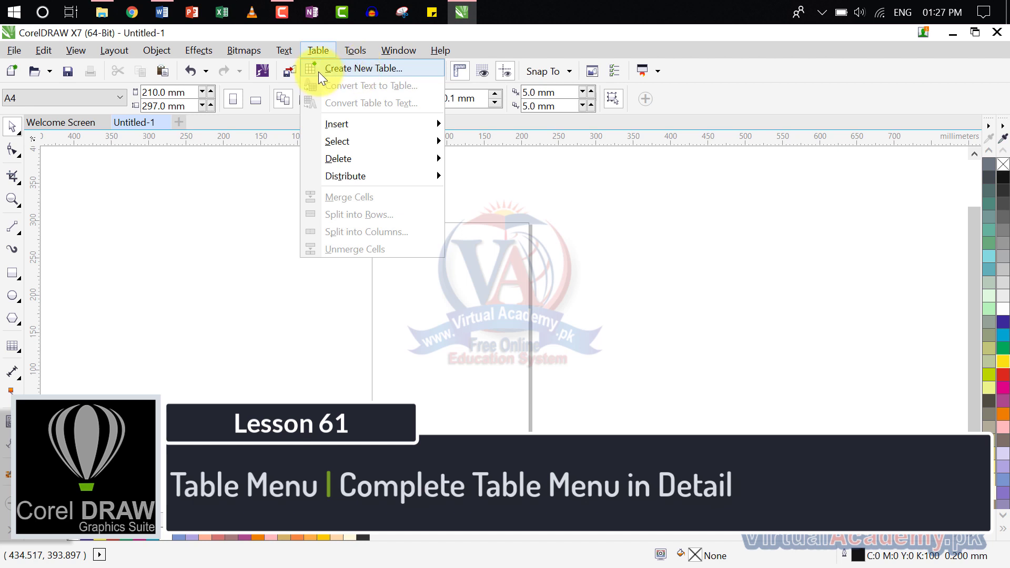
{"action": "mouse_move", "coordinate": [352, 162]}
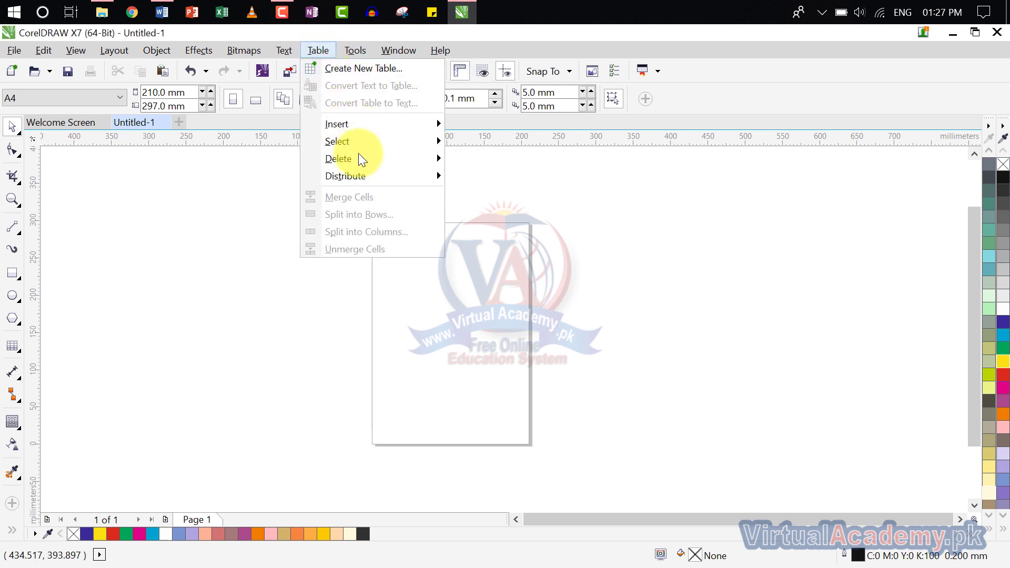
{"action": "mouse_move", "coordinate": [361, 129]}
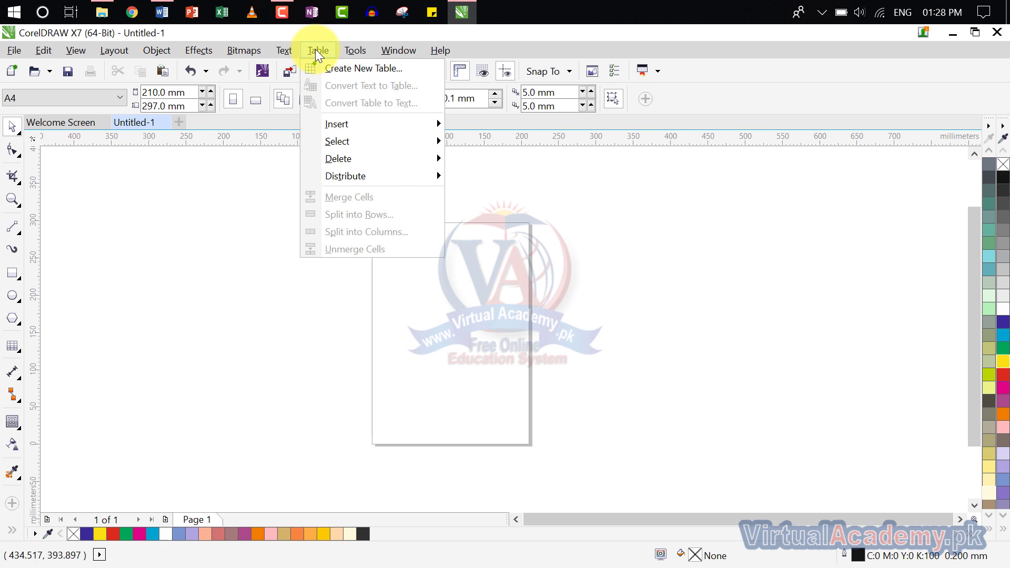
{"action": "left_click", "coordinate": [602, 289]}
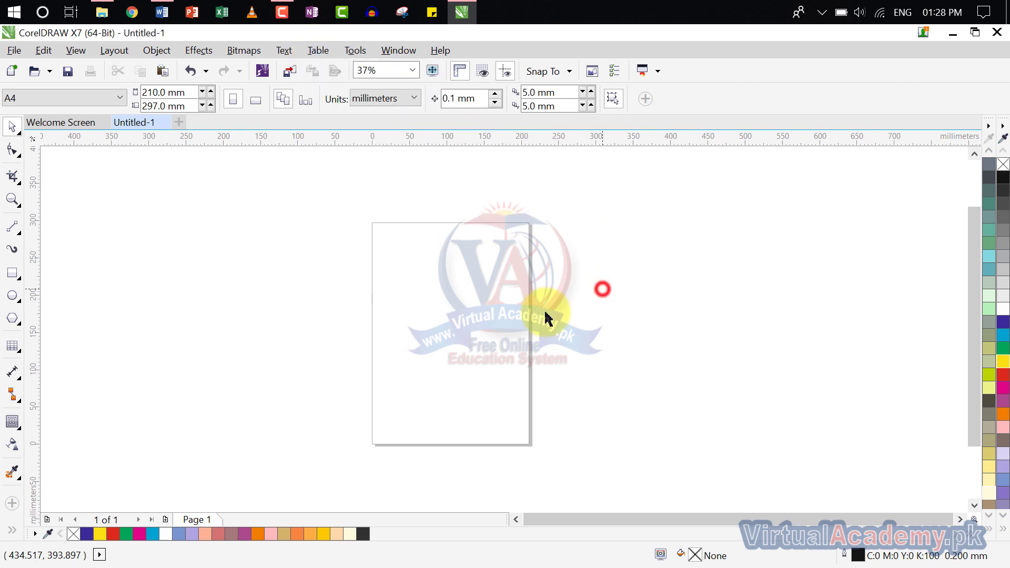
- Draw a table of 3 rows and 4 columns, about 158 mm wide and 54 mm high, on the page with the Table tool
{"action": "scroll", "coordinate": [437, 287], "scroll_direction": "up", "scroll_amount": 4}
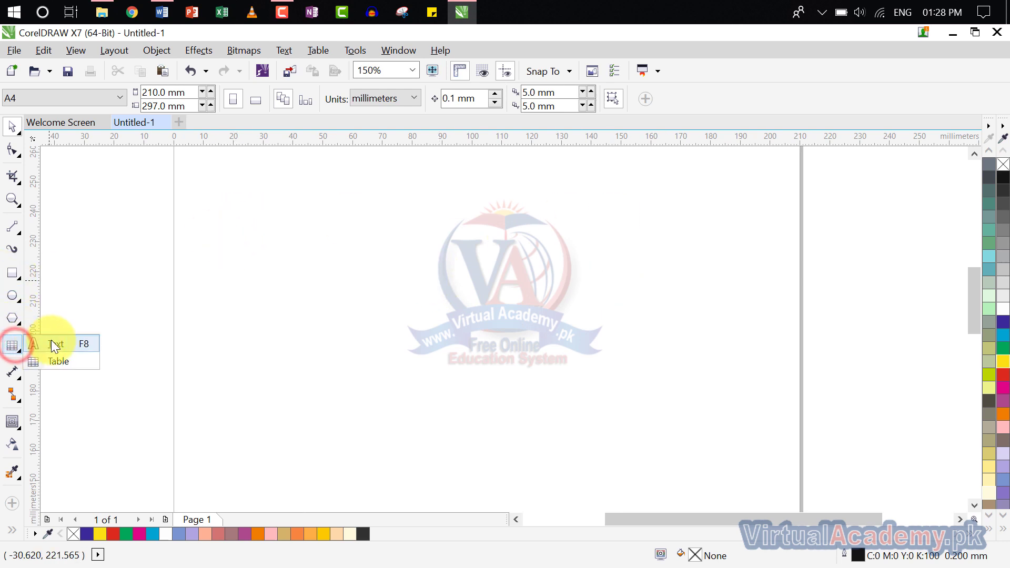
{"action": "left_click", "coordinate": [59, 359]}
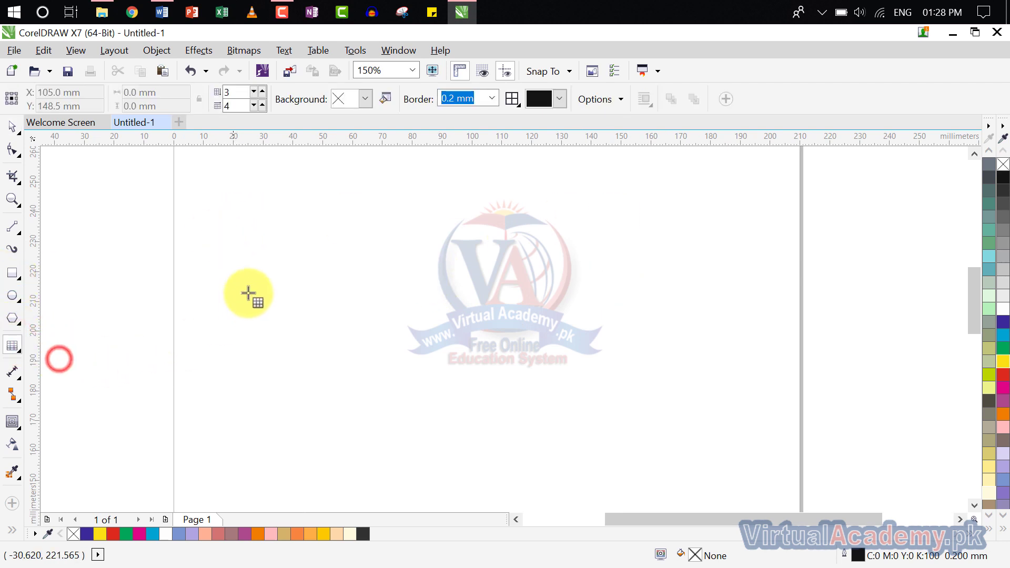
{"action": "left_click_drag", "start_coordinate": [227, 231], "coordinate": [541, 327]}
{"action": "left_click_drag", "start_coordinate": [595, 351], "coordinate": [699, 392]}
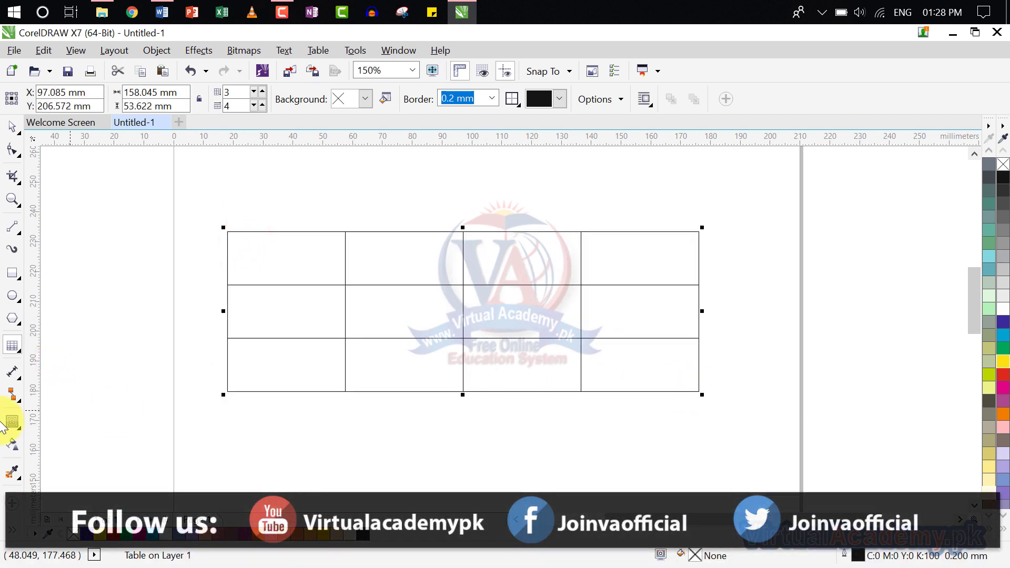
{"action": "left_click", "coordinate": [20, 353]}
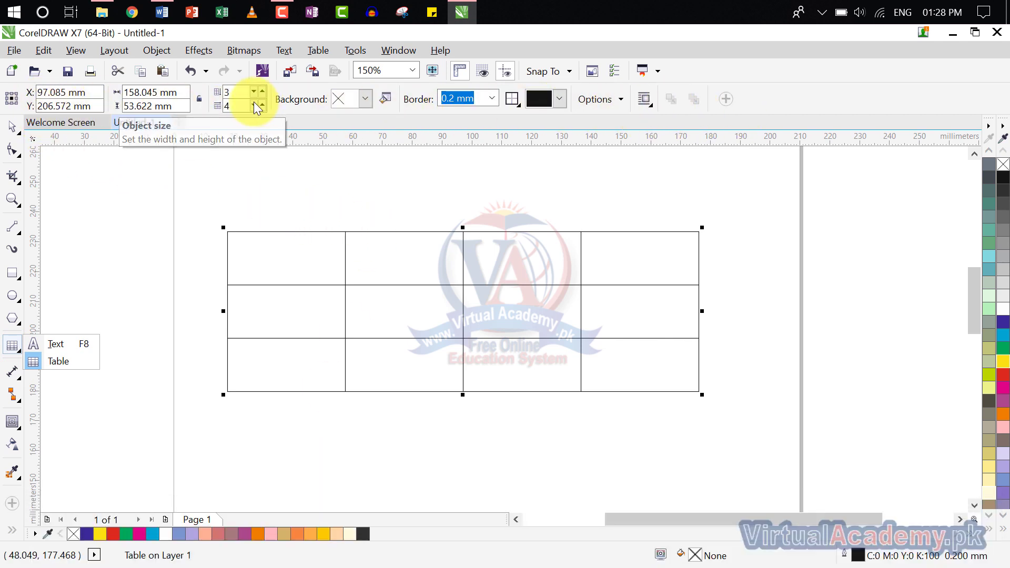
{"action": "left_click", "coordinate": [612, 102]}
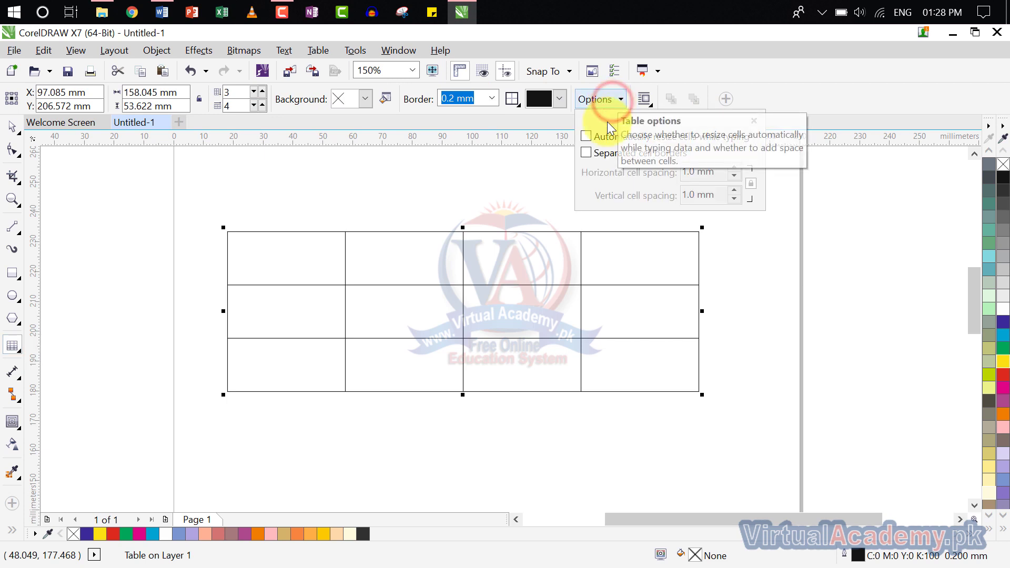
{"action": "left_click", "coordinate": [541, 259]}
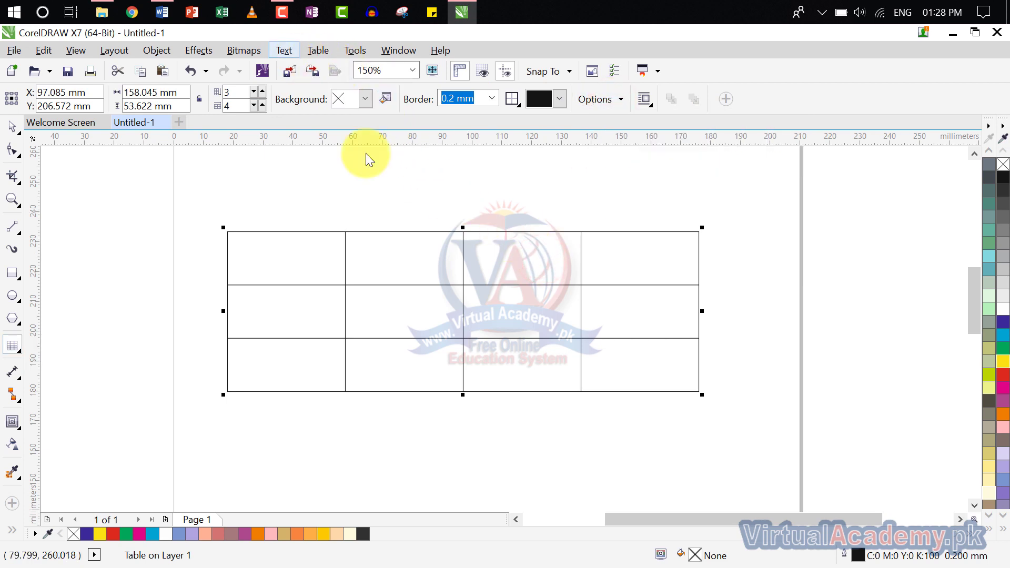
{"action": "left_click", "coordinate": [433, 250]}
- Create a new table with 5 rows and 4 columns, 100 mm high and 75 mm wide
{"action": "scroll", "coordinate": [482, 201], "scroll_direction": "down", "scroll_amount": 4}
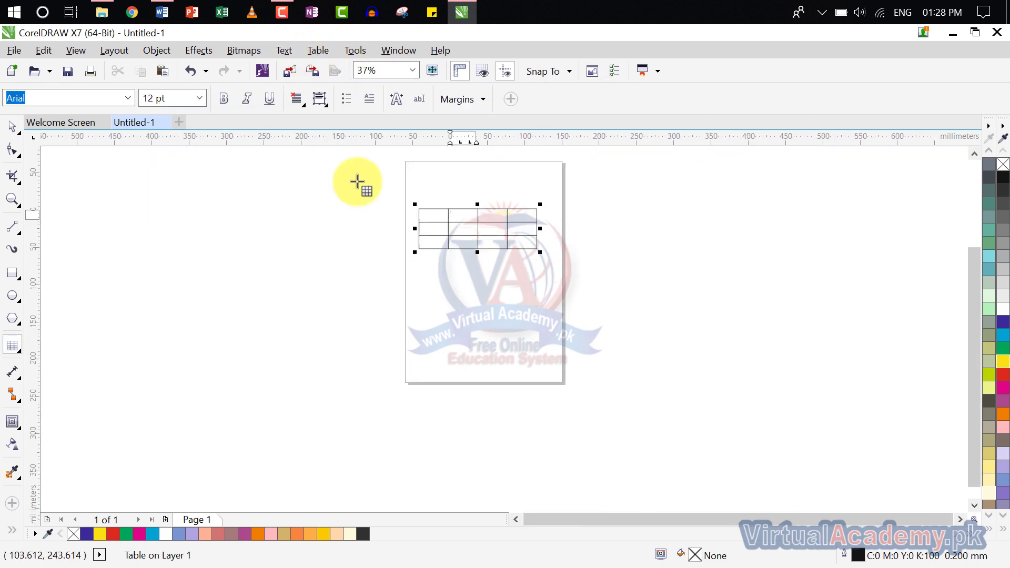
{"action": "left_click", "coordinate": [305, 51]}
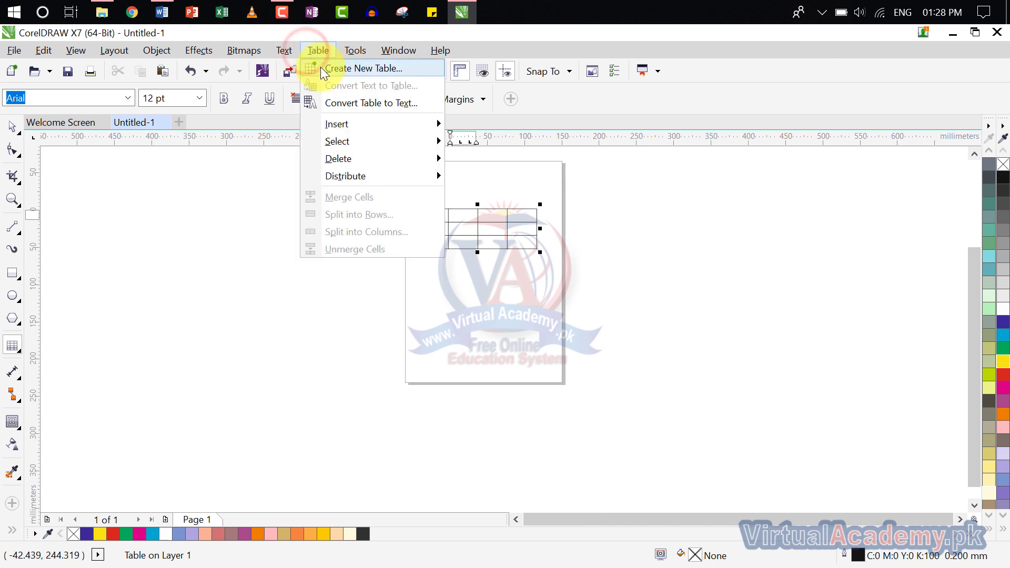
{"action": "left_click", "coordinate": [320, 68]}
{"action": "left_click_drag", "start_coordinate": [422, 226], "coordinate": [588, 215]}
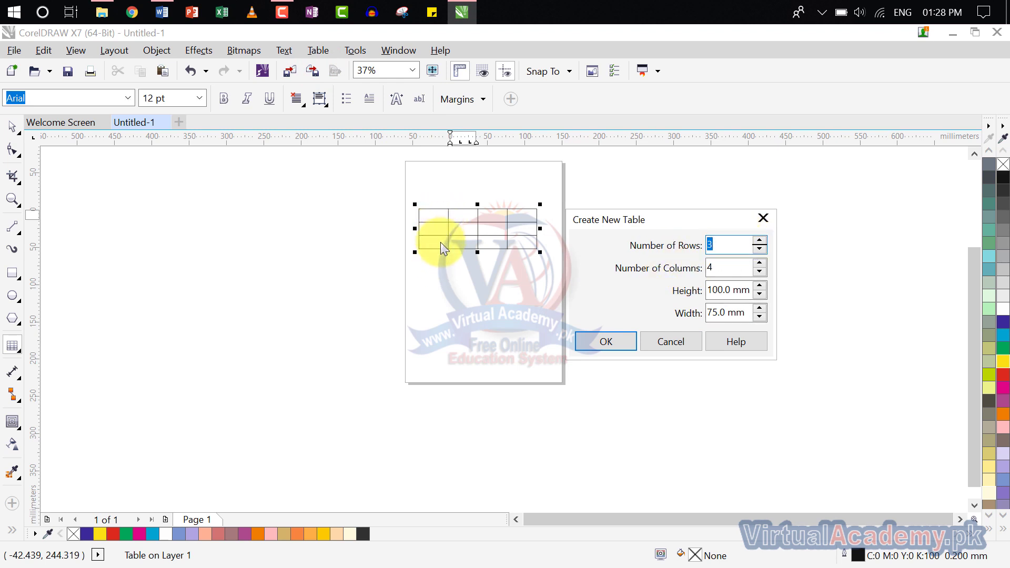
{"action": "left_click", "coordinate": [716, 267]}
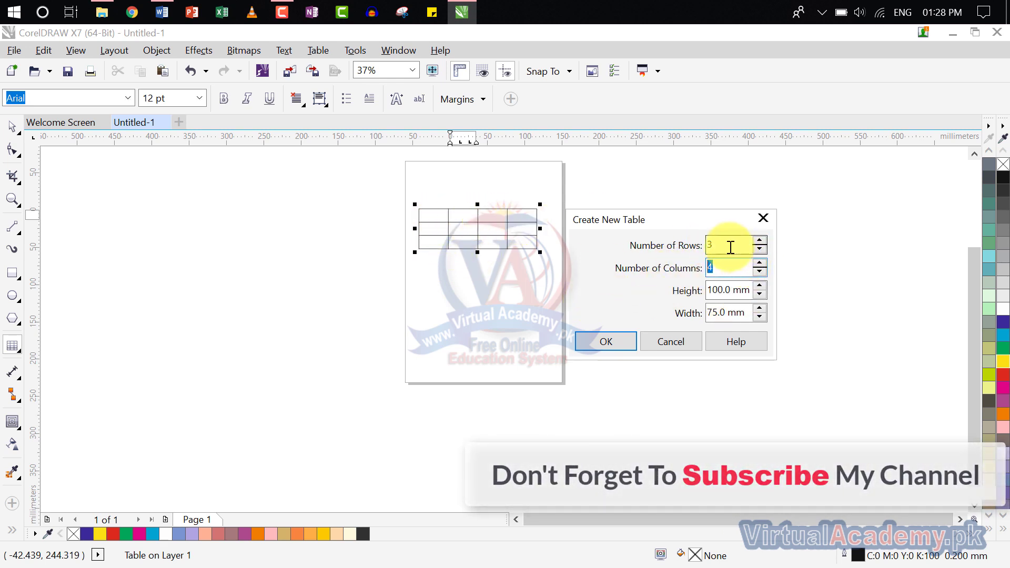
{"action": "left_click", "coordinate": [708, 245]}
{"action": "left_click_drag", "start_coordinate": [728, 268], "coordinate": [577, 279]}
{"action": "left_click_drag", "start_coordinate": [727, 245], "coordinate": [576, 262]}
{"action": "type", "text": "5"}
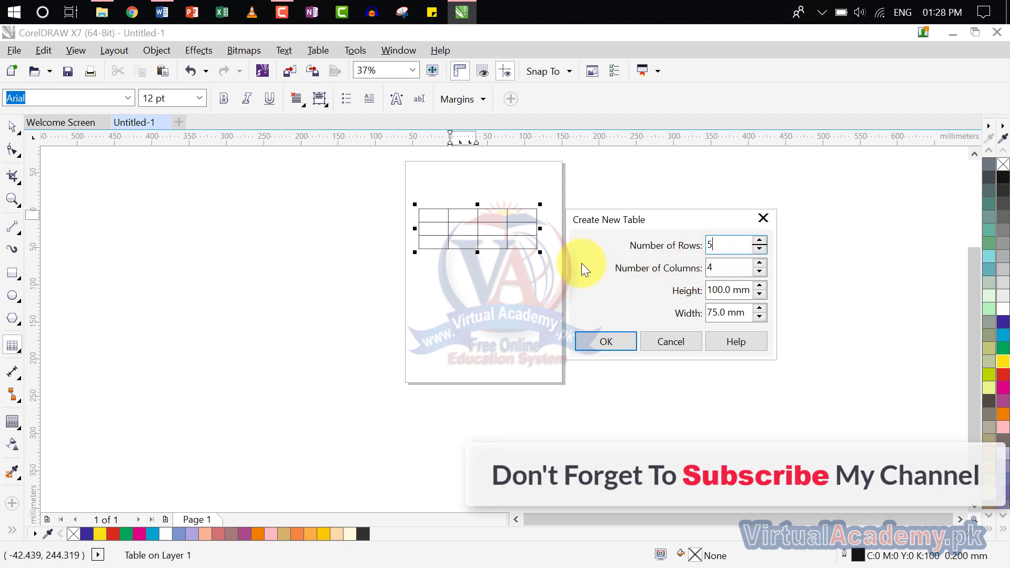
{"action": "left_click_drag", "start_coordinate": [742, 265], "coordinate": [608, 284]}
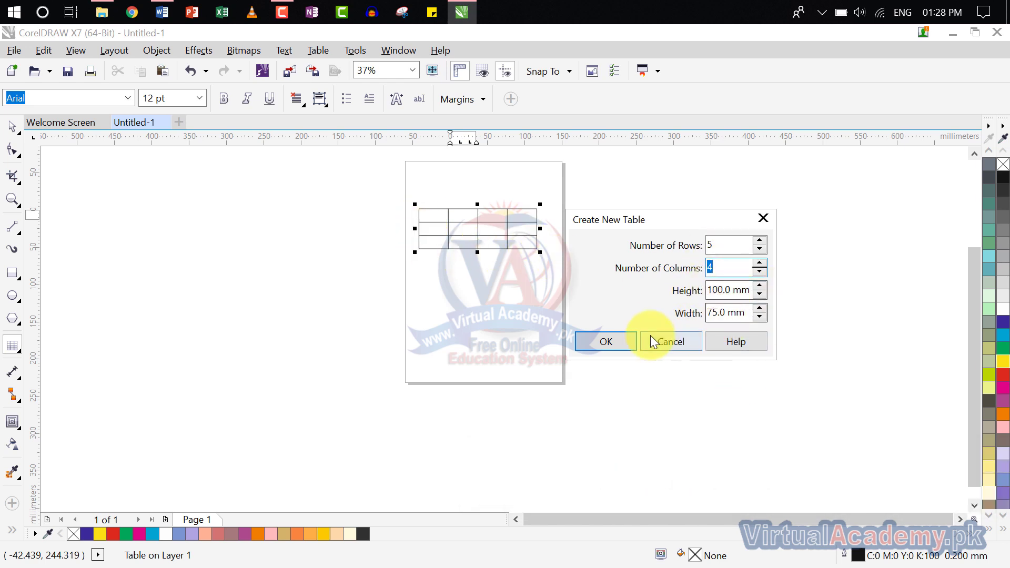
{"action": "left_click", "coordinate": [614, 342]}
- Resize the five-row table to about 199 mm wide and 70 mm high and place it below the three-row table
{"action": "scroll", "coordinate": [484, 306], "scroll_direction": "up", "scroll_amount": 3}
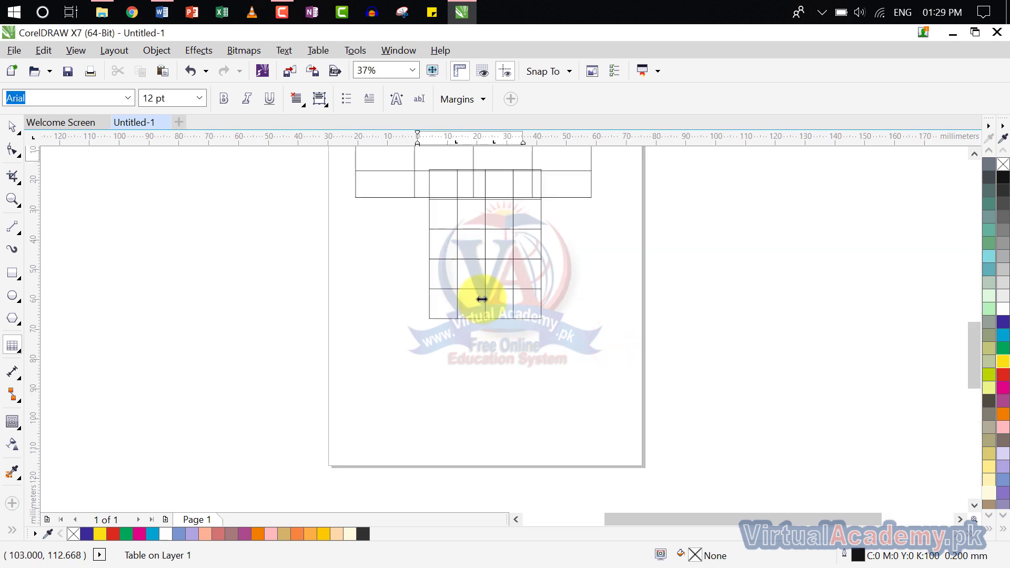
{"action": "scroll", "coordinate": [480, 291], "scroll_direction": "down", "scroll_amount": 2}
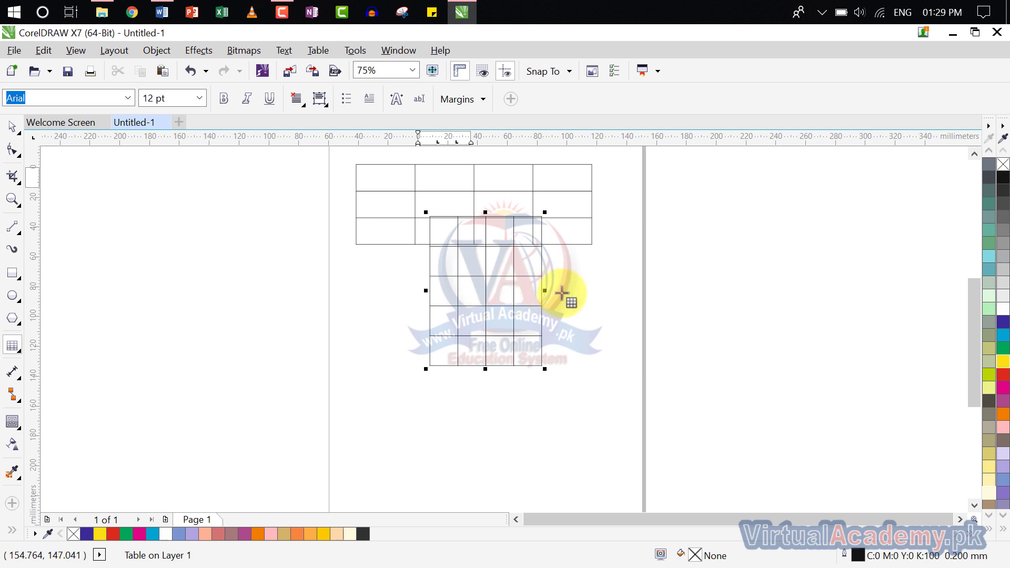
{"action": "left_click_drag", "start_coordinate": [542, 291], "coordinate": [787, 297]}
{"action": "left_click_drag", "start_coordinate": [607, 370], "coordinate": [606, 324]}
{"action": "left_click_drag", "start_coordinate": [608, 272], "coordinate": [494, 339]}
{"action": "left_click_drag", "start_coordinate": [672, 337], "coordinate": [613, 335]}
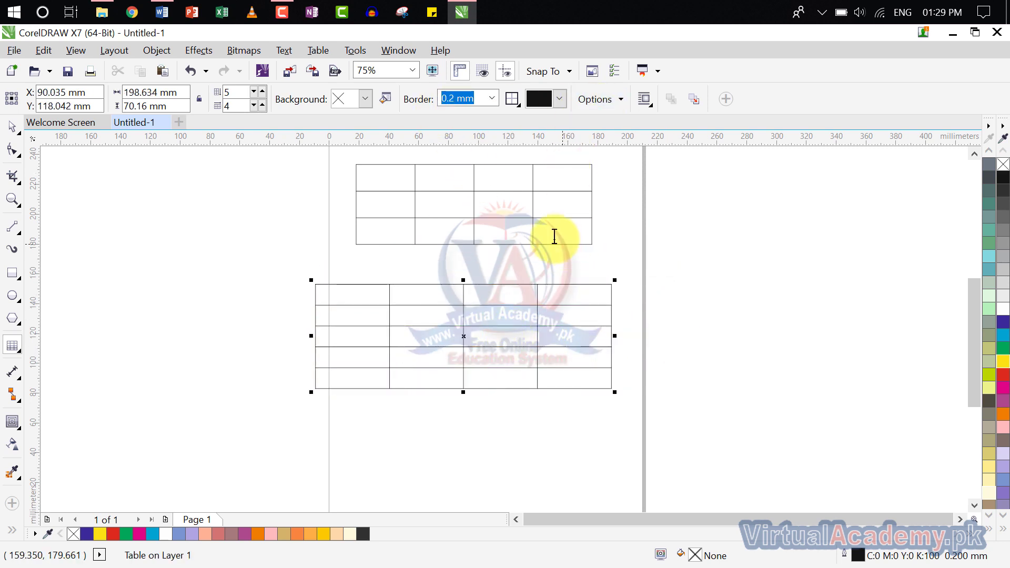
- Delete the three-row table and move the five-row table up so it lies fully within the page
{"action": "left_click", "coordinate": [10, 348]}
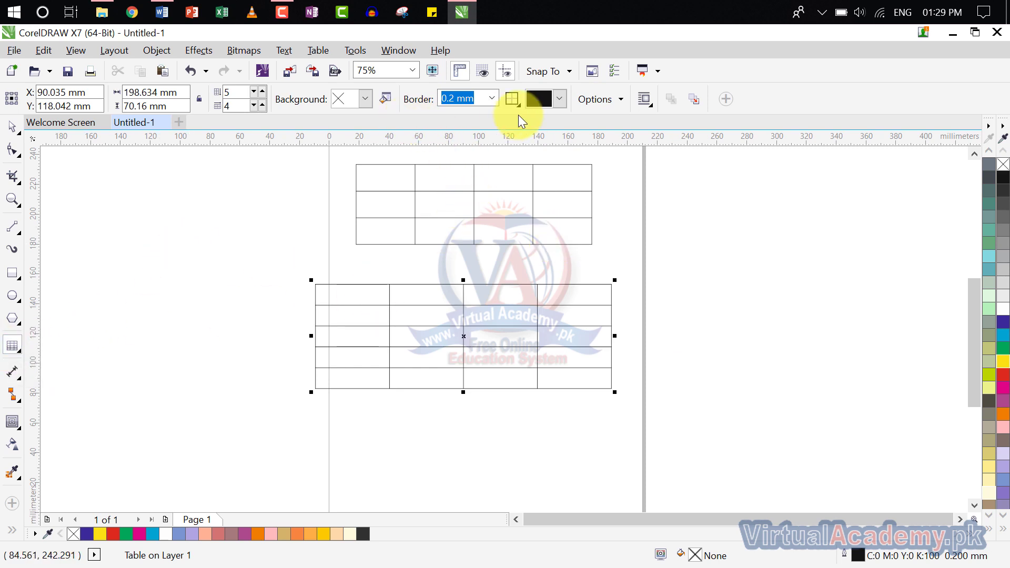
{"action": "left_click", "coordinate": [12, 128]}
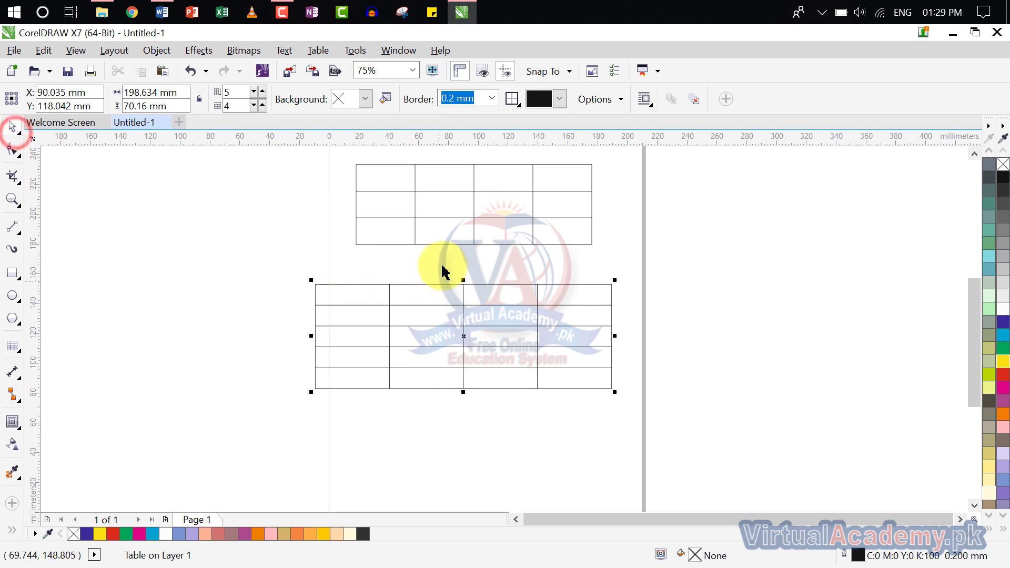
{"action": "left_click", "coordinate": [447, 243]}
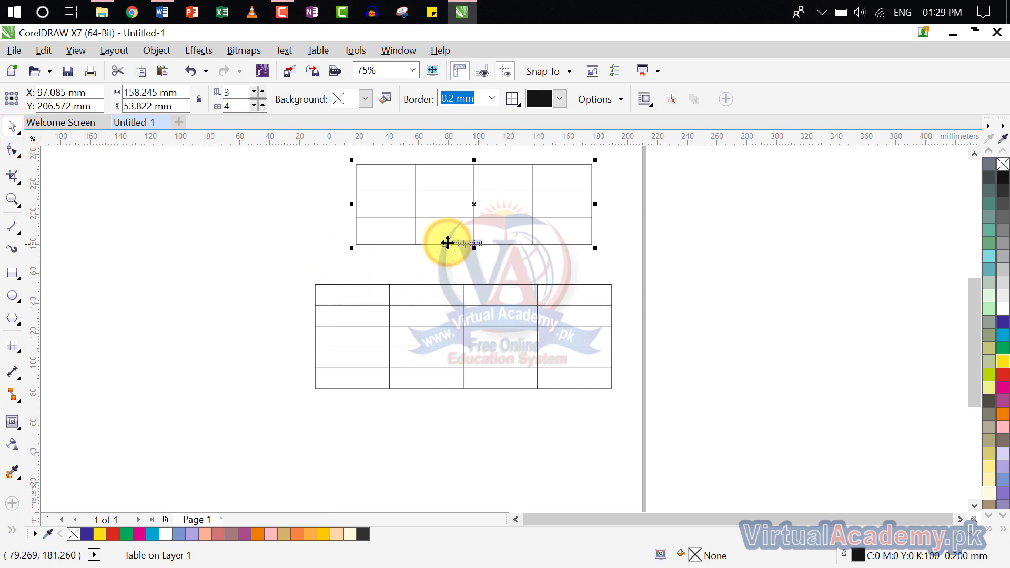
{"action": "key", "text": "Delete"}
{"action": "left_click_drag", "start_coordinate": [455, 337], "coordinate": [480, 265]}
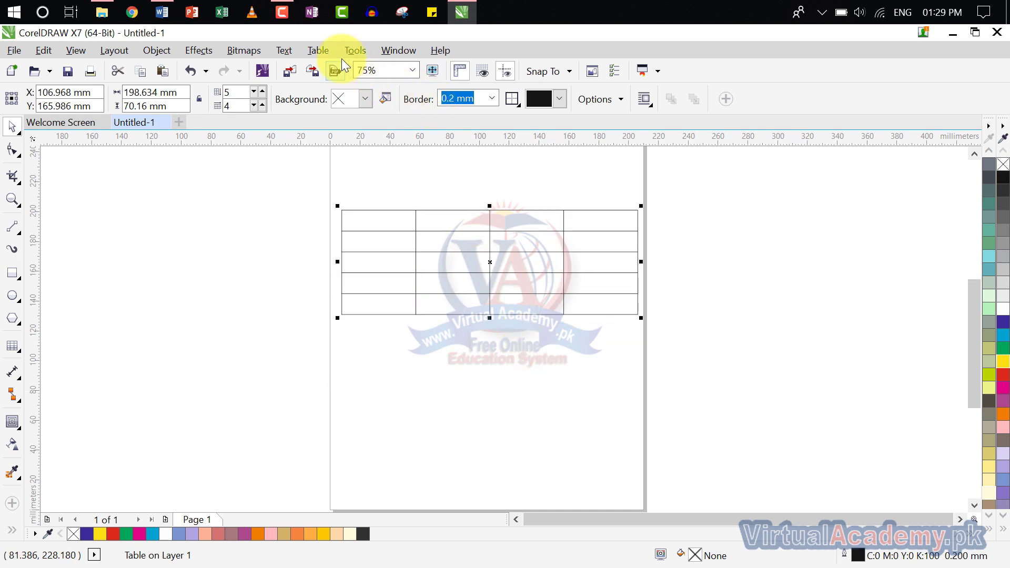
- Enter a person's first name in the first cell of the table's top row
{"action": "left_click", "coordinate": [387, 223]}
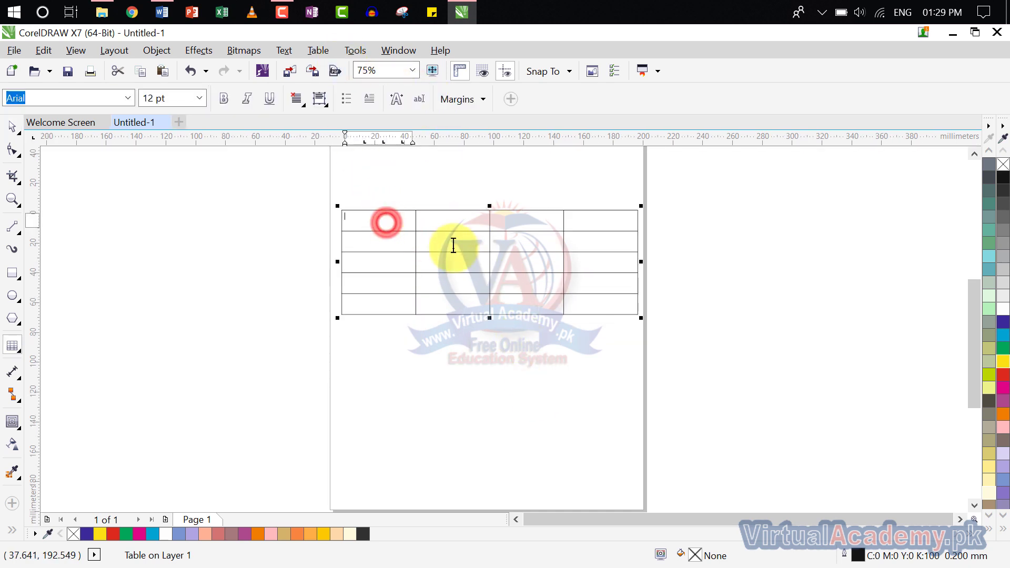
{"action": "scroll", "coordinate": [374, 214], "scroll_direction": "up", "scroll_amount": 2}
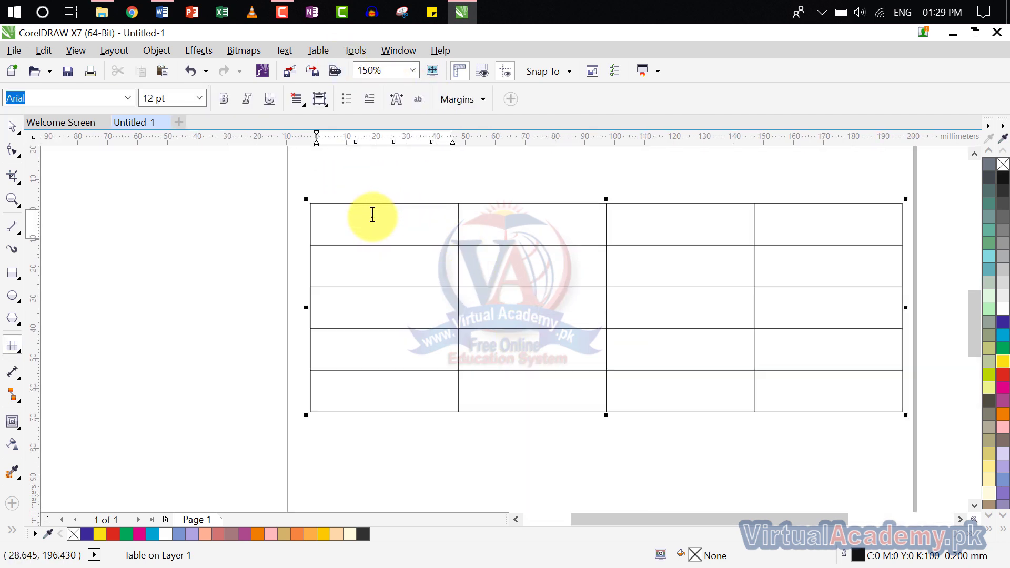
{"action": "type", "text": "Ali"}
{"action": "key", "text": "Tab"}
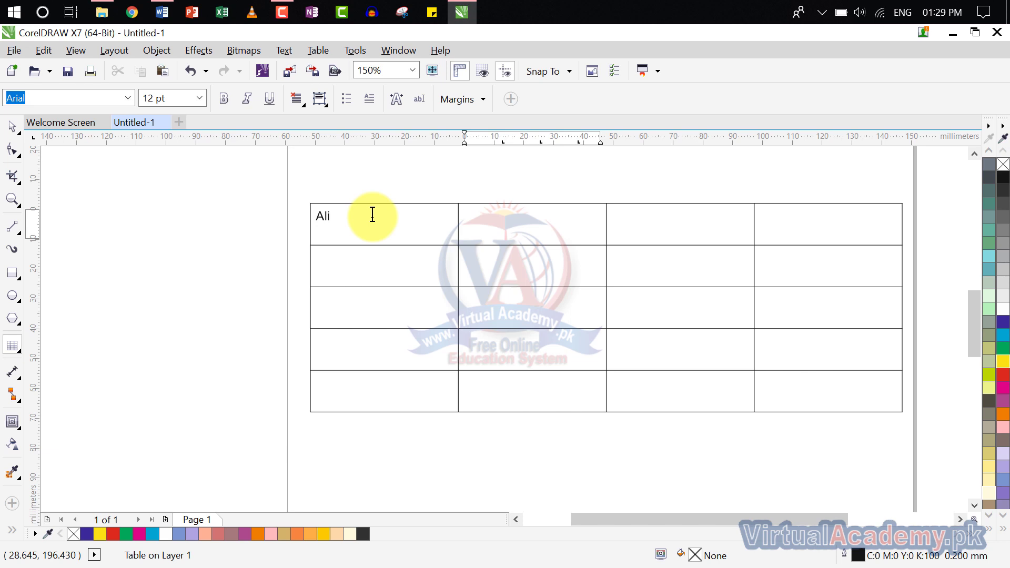
- Try out selecting the table's first column, its first row, and the single cell in row 2, column 2
{"action": "mouse_move", "coordinate": [373, 216]}
{"action": "left_mouse_down"}
{"action": "mouse_move", "coordinate": [390, 537]}
{"action": "mouse_move", "coordinate": [384, 235]}
{"action": "mouse_move", "coordinate": [379, 383]}
{"action": "left_mouse_up"}
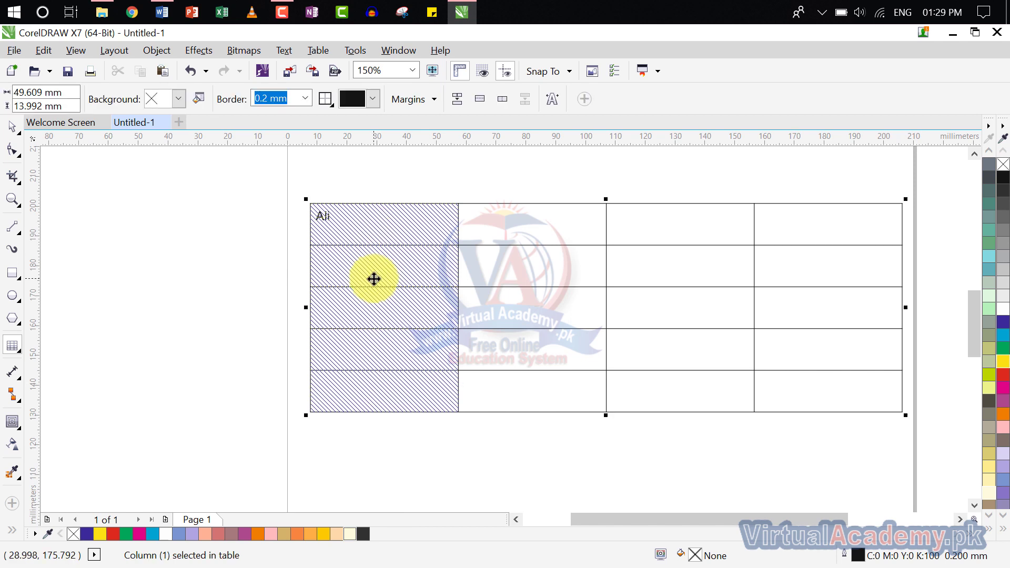
{"action": "left_click", "coordinate": [367, 232]}
{"action": "mouse_move", "coordinate": [383, 231]}
{"action": "left_mouse_down"}
{"action": "mouse_move", "coordinate": [644, 226]}
{"action": "mouse_move", "coordinate": [794, 253]}
{"action": "mouse_move", "coordinate": [802, 237]}
{"action": "mouse_move", "coordinate": [776, 232]}
{"action": "left_mouse_up"}
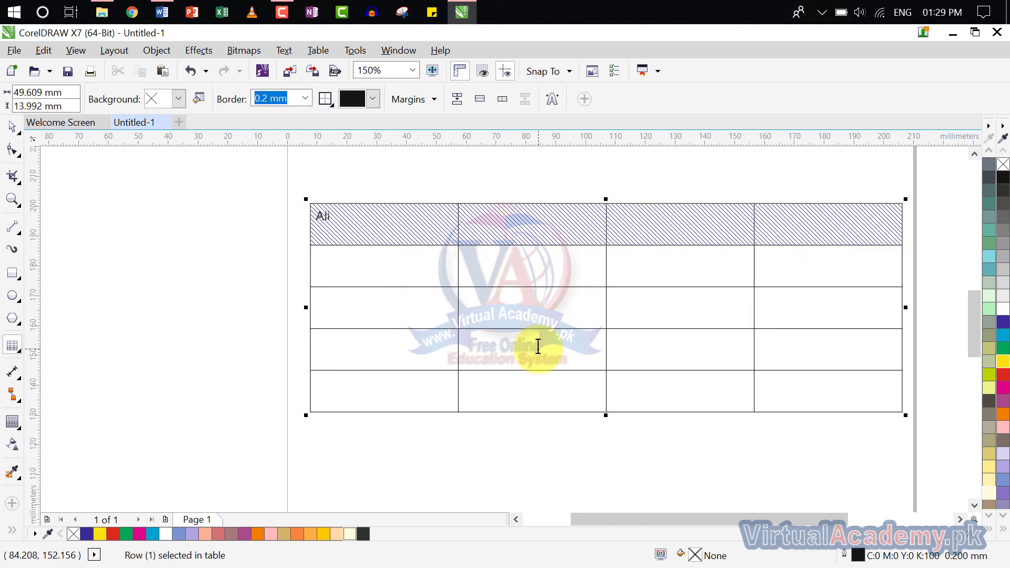
{"action": "left_click", "coordinate": [365, 231]}
{"action": "left_click_drag", "start_coordinate": [367, 260], "coordinate": [379, 383]}
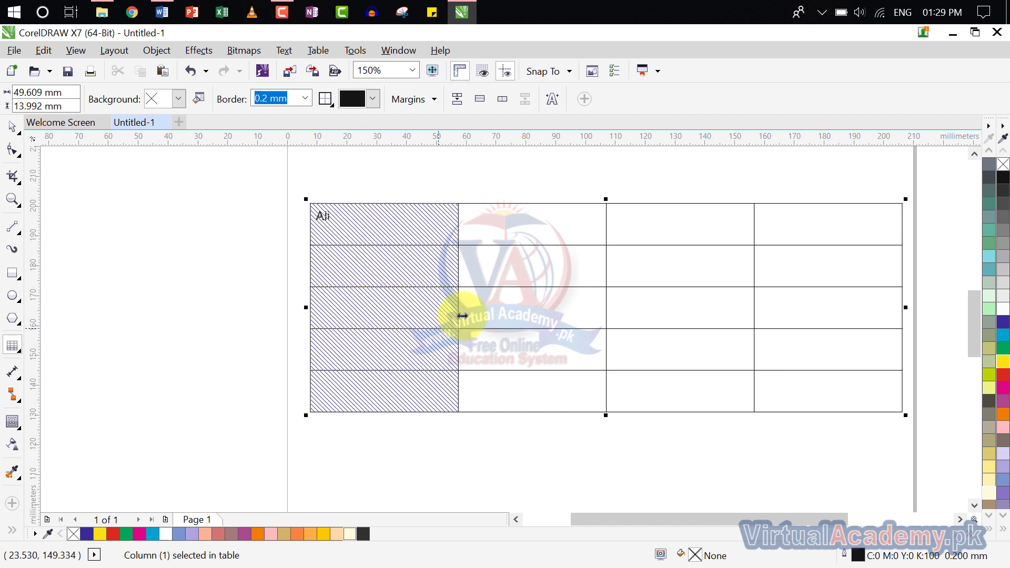
{"action": "left_click", "coordinate": [490, 280]}
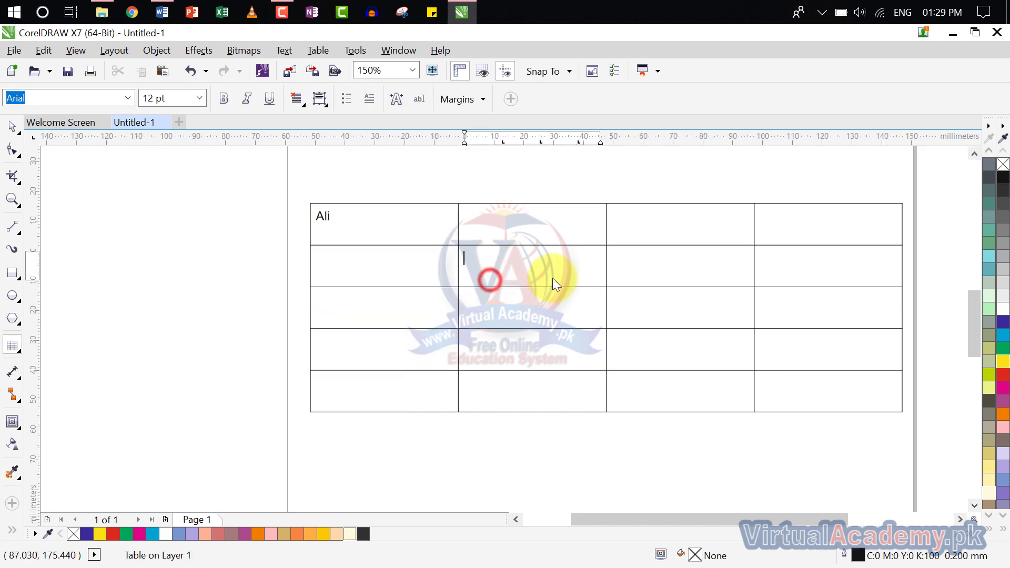
{"action": "left_click_drag", "start_coordinate": [552, 278], "coordinate": [605, 267]}
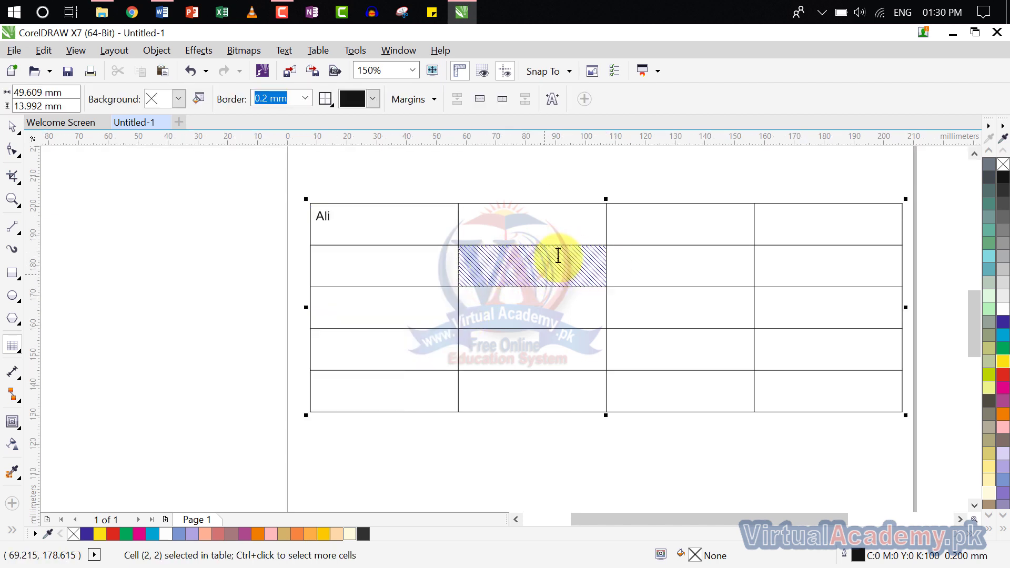
- Fill the remaining three cells of the table's top row with one person's name each
{"action": "left_click", "coordinate": [367, 214]}
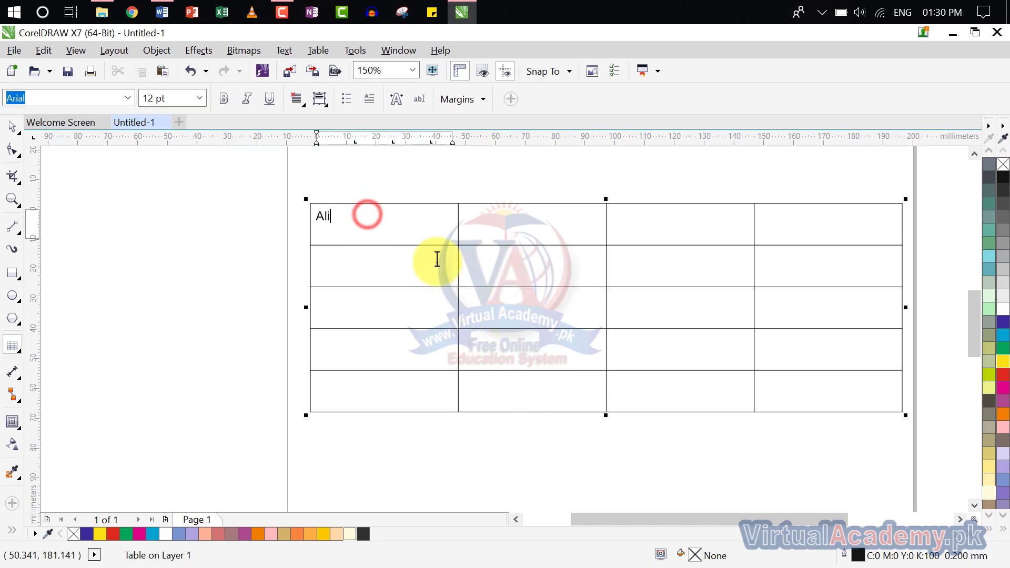
{"action": "key", "text": "Tab"}
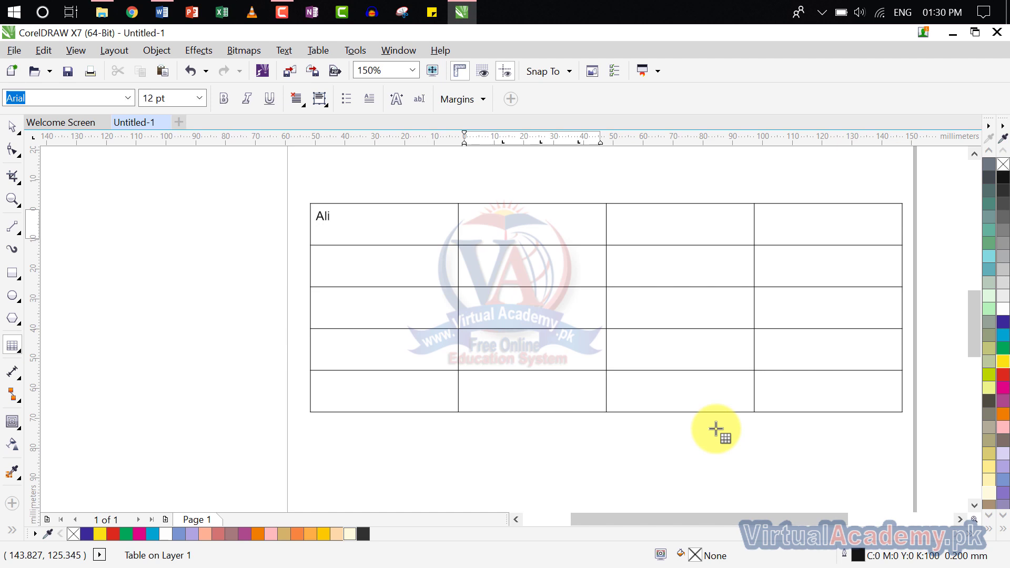
{"action": "key", "text": "Tab"}
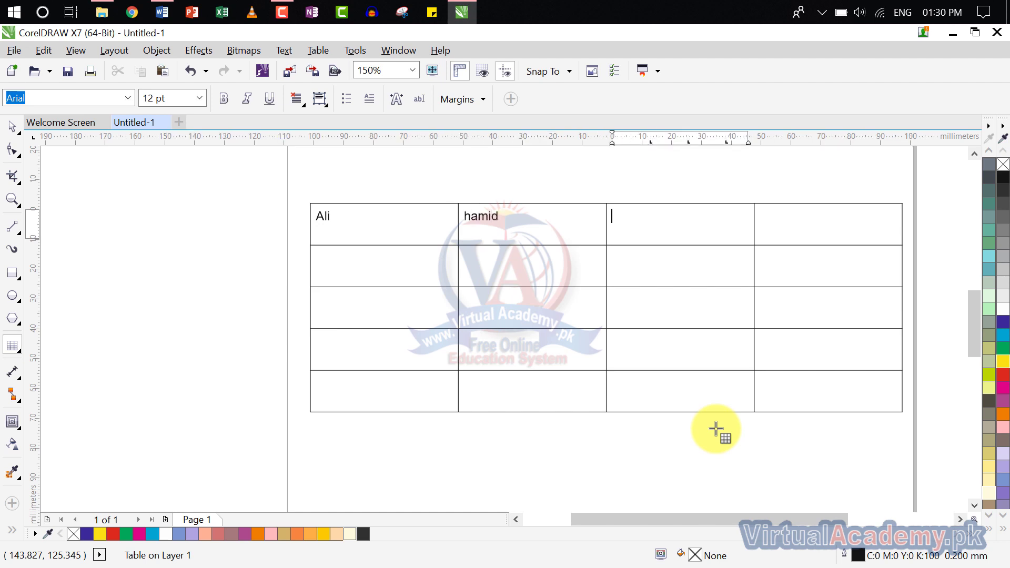
{"action": "key", "text": "Tab"}
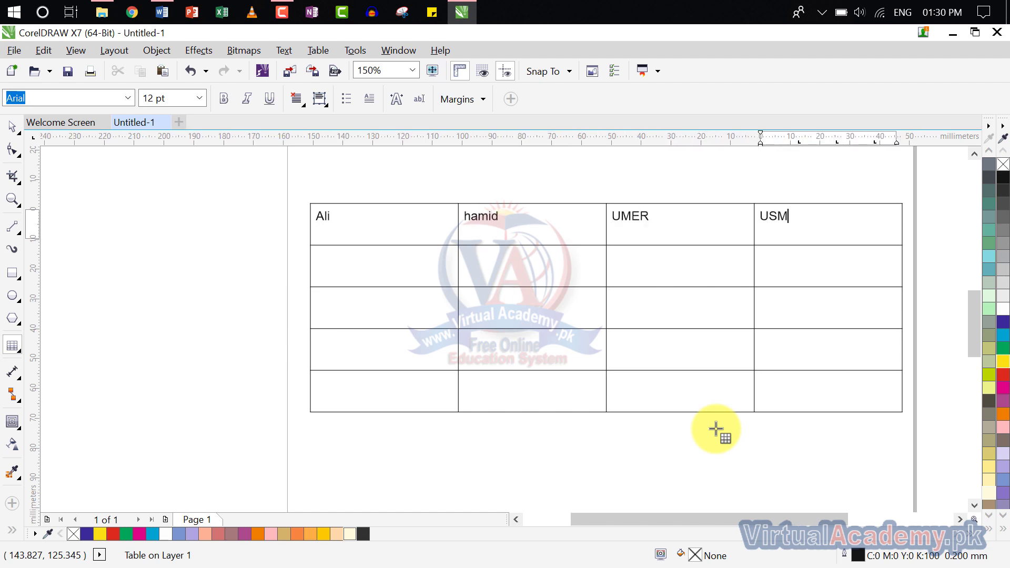
{"action": "key", "text": "Tab"}
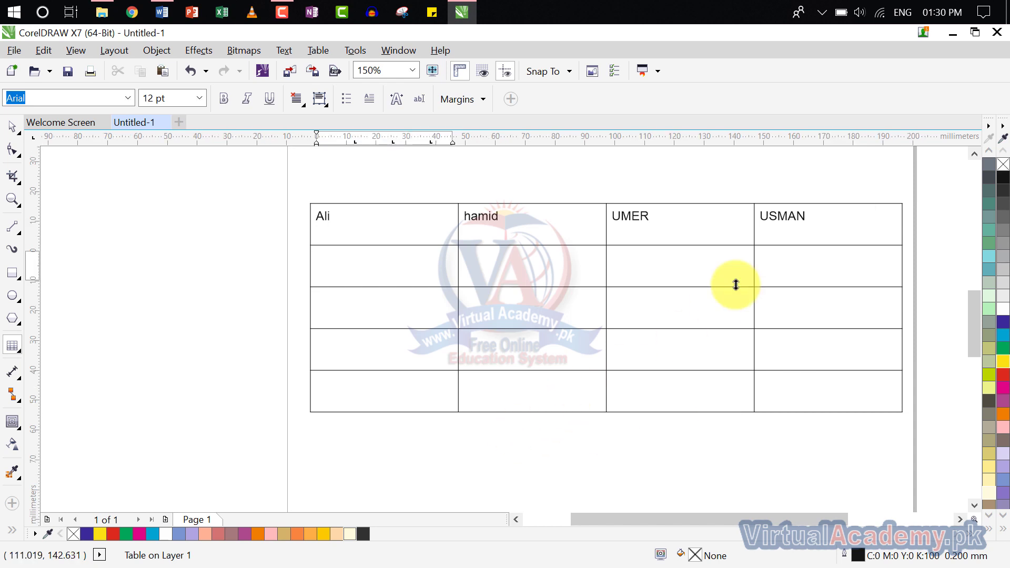
- Set the text in the first cell of the table's top row to 24 pt
{"action": "left_click_drag", "start_coordinate": [643, 219], "coordinate": [363, 214]}
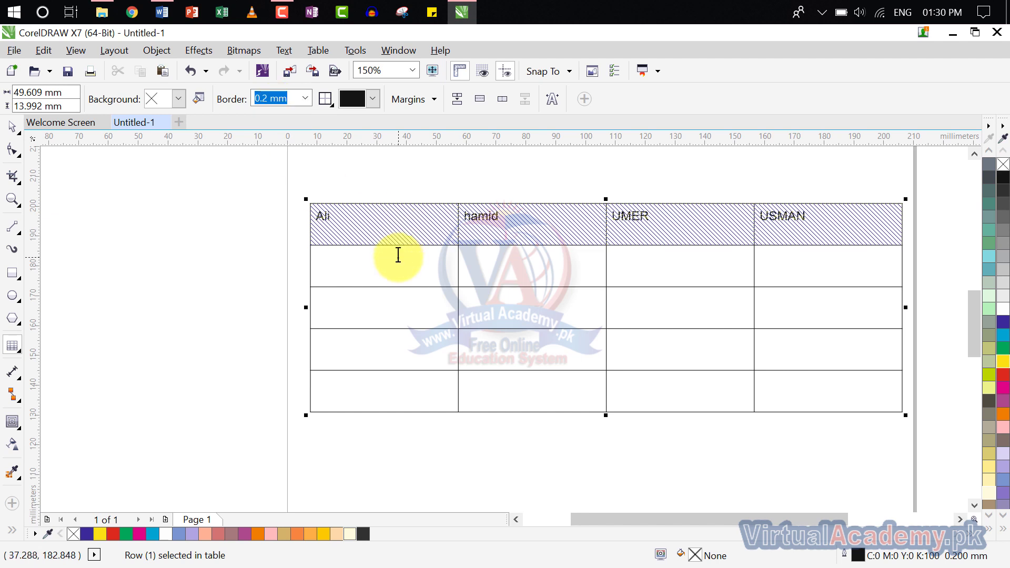
{"action": "left_click", "coordinate": [455, 262]}
{"action": "left_click", "coordinate": [402, 223]}
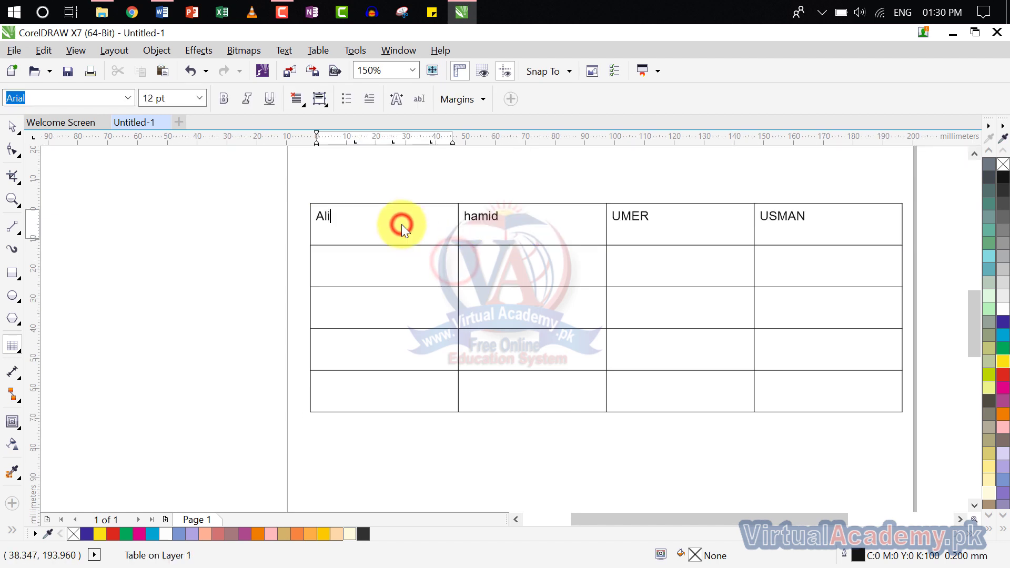
{"action": "double_click", "coordinate": [317, 220]}
{"action": "left_click", "coordinate": [199, 98]}
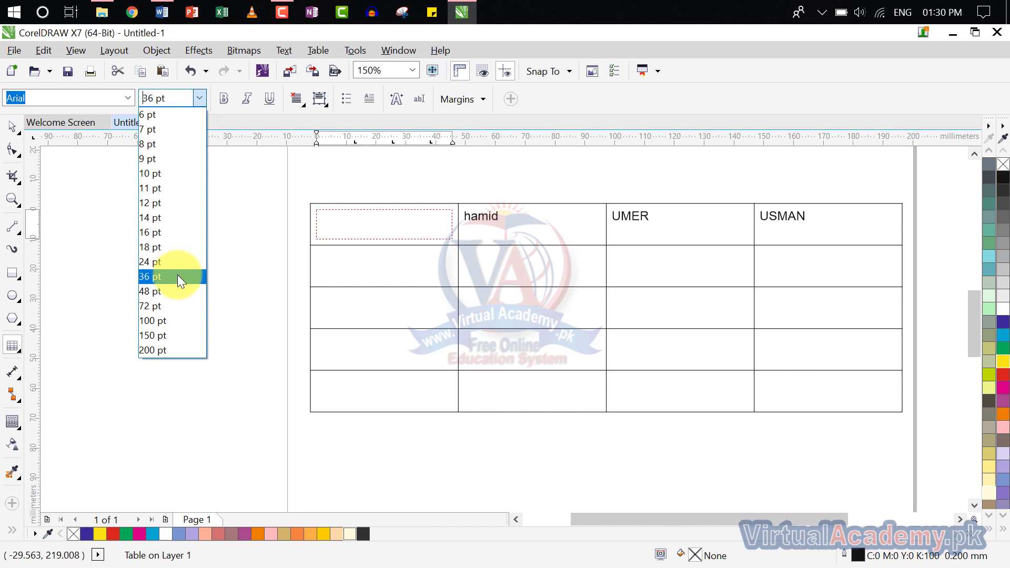
{"action": "left_click", "coordinate": [181, 257]}
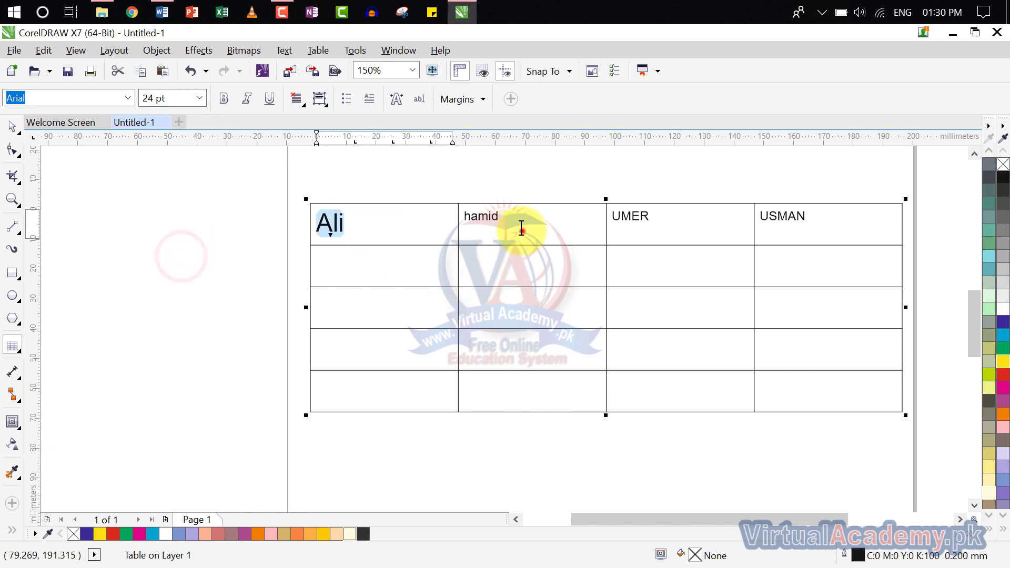
- Set the text in the second cell of the table's top row to 24 pt
{"action": "left_click_drag", "start_coordinate": [523, 230], "coordinate": [465, 229]}
{"action": "left_click", "coordinate": [200, 100]}
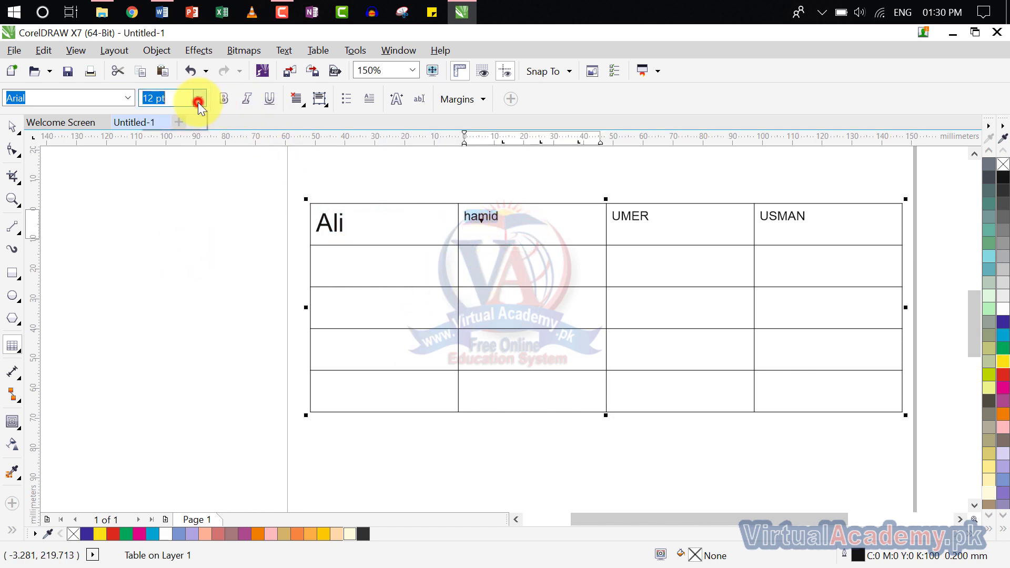
{"action": "left_click", "coordinate": [197, 205]}
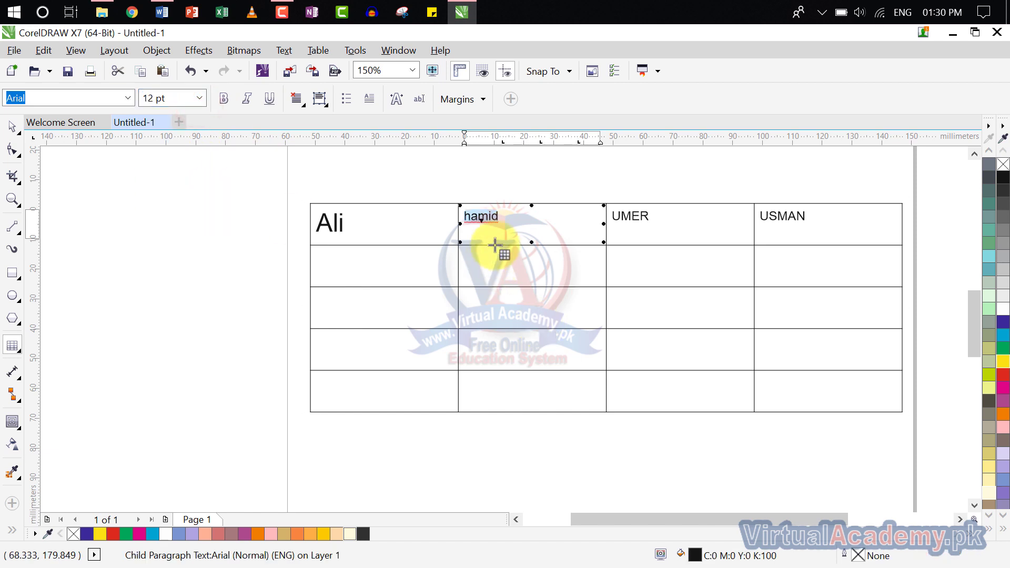
{"action": "left_click", "coordinate": [205, 101]}
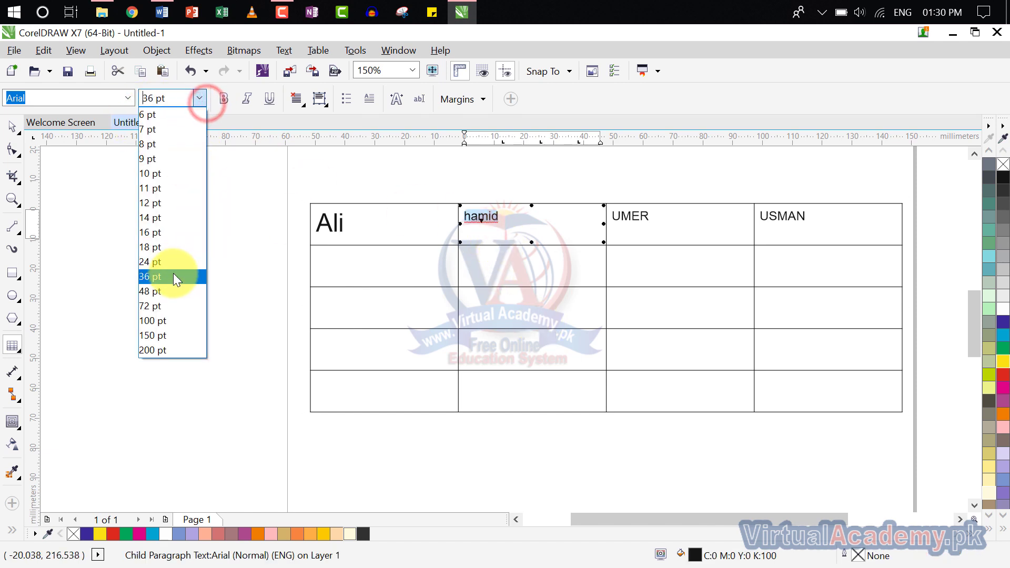
{"action": "left_click", "coordinate": [172, 254]}
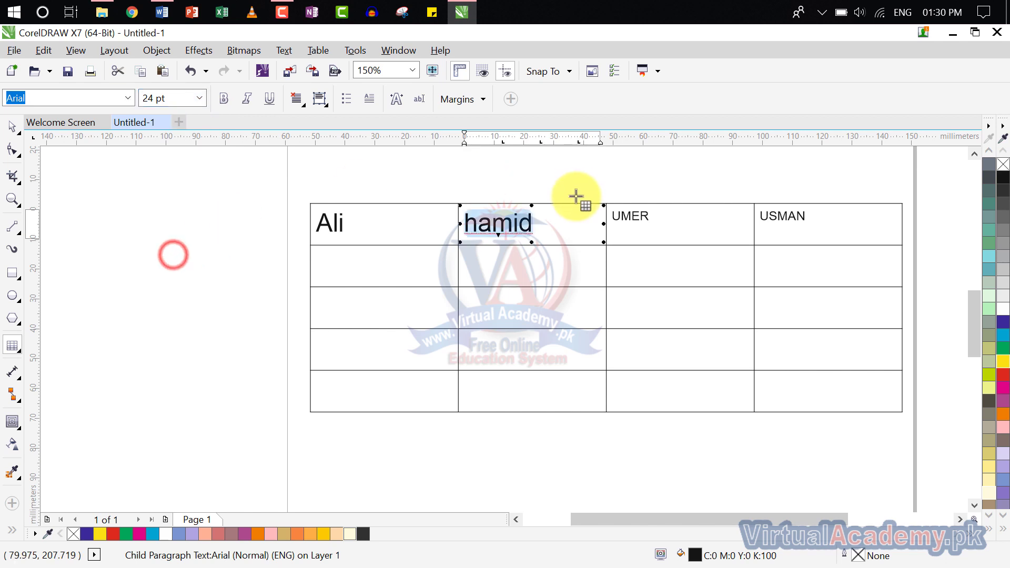
{"action": "left_click", "coordinate": [466, 242]}
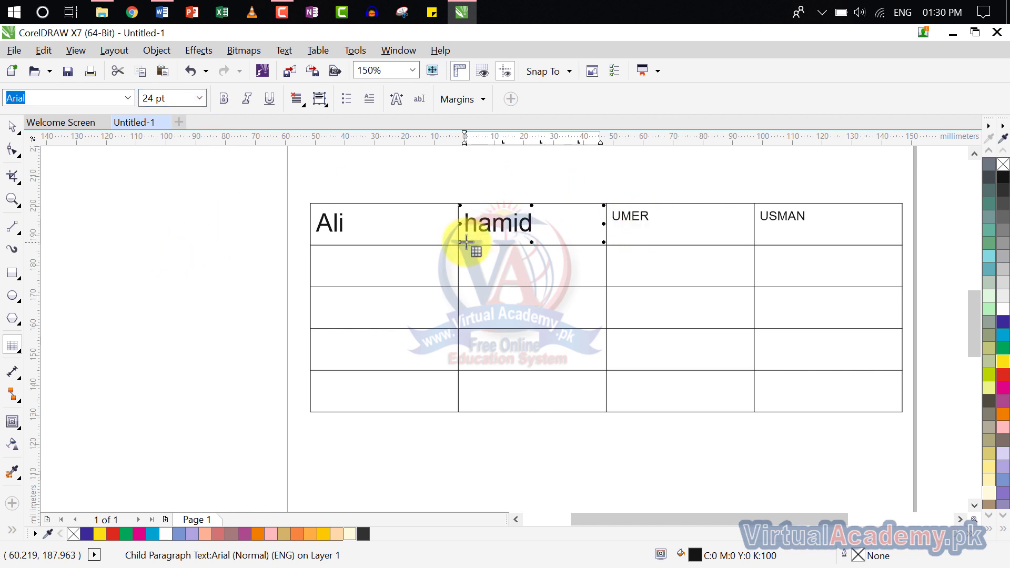
- Shift the table slightly to the left and colour the outer border of its top row magenta
{"action": "left_click", "coordinate": [13, 127]}
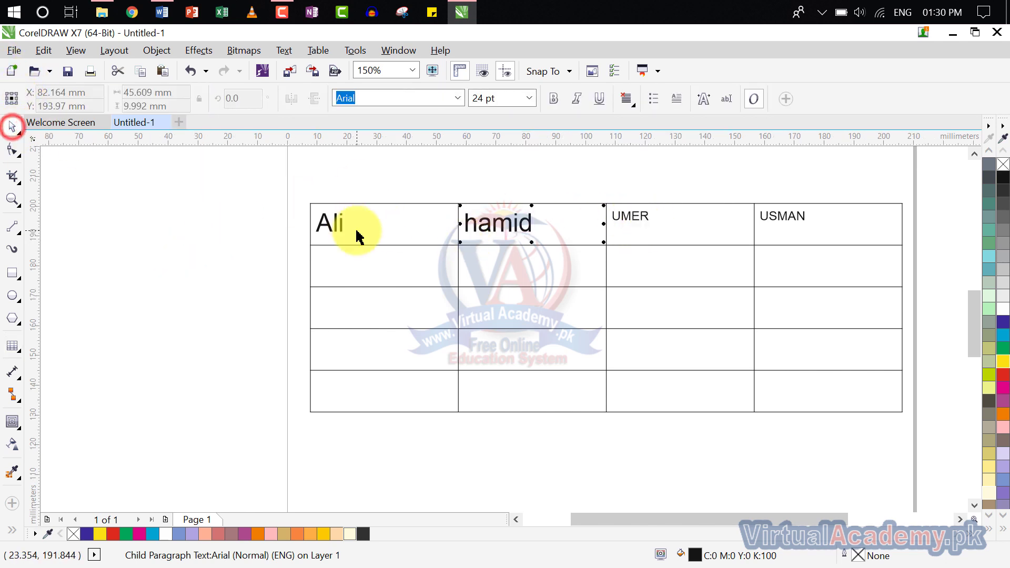
{"action": "left_click", "coordinate": [356, 230]}
{"action": "mouse_move", "coordinate": [808, 233]}
{"action": "left_mouse_down"}
{"action": "mouse_move", "coordinate": [727, 232]}
{"action": "mouse_move", "coordinate": [782, 234]}
{"action": "mouse_move", "coordinate": [795, 218]}
{"action": "mouse_move", "coordinate": [327, 216]}
{"action": "left_mouse_up"}
{"action": "double_click", "coordinate": [798, 219]}
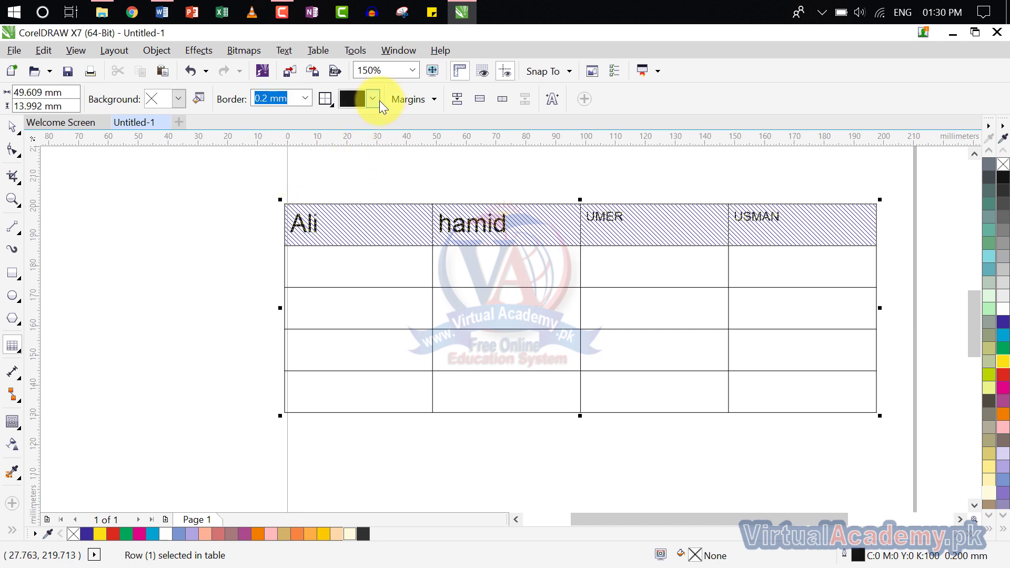
{"action": "left_click", "coordinate": [373, 99]}
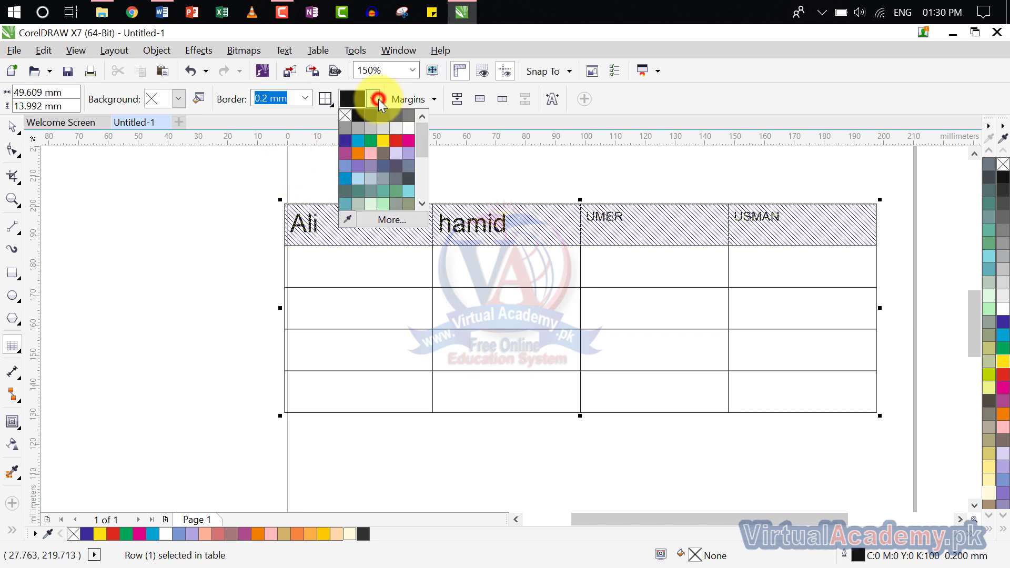
{"action": "left_click", "coordinate": [409, 141]}
{"action": "left_click", "coordinate": [485, 261]}
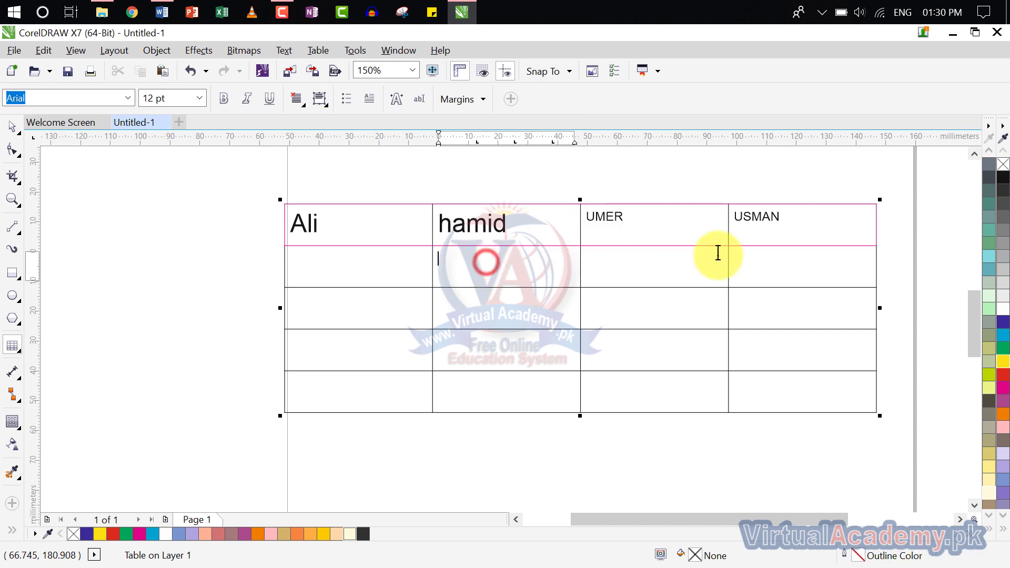
- Try a 1.5 mm border width on the table's top row, and undo it
{"action": "left_click_drag", "start_coordinate": [789, 221], "coordinate": [349, 221]}
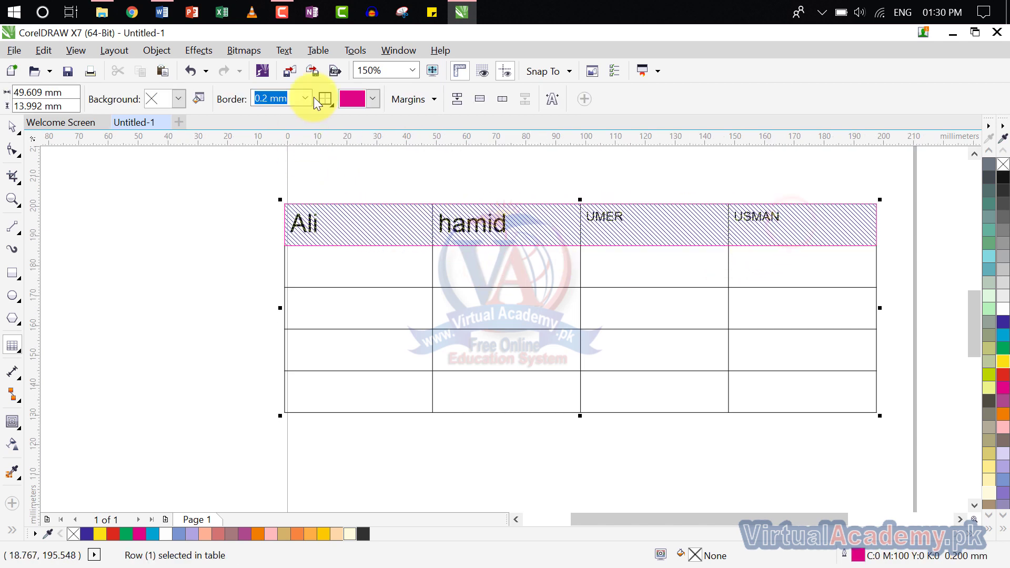
{"action": "left_click", "coordinate": [325, 99]}
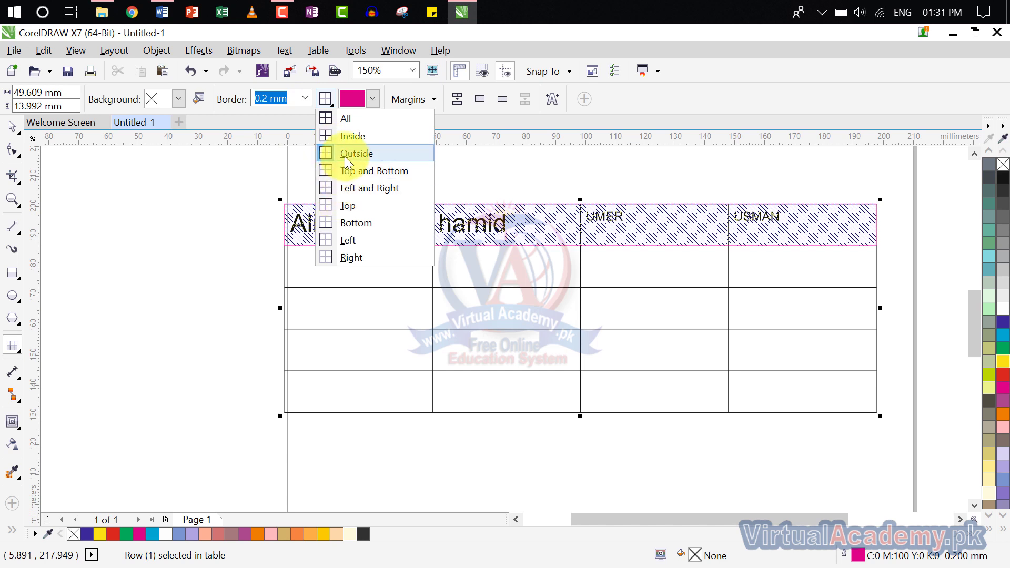
{"action": "left_click", "coordinate": [344, 124]}
{"action": "left_click", "coordinate": [305, 100]}
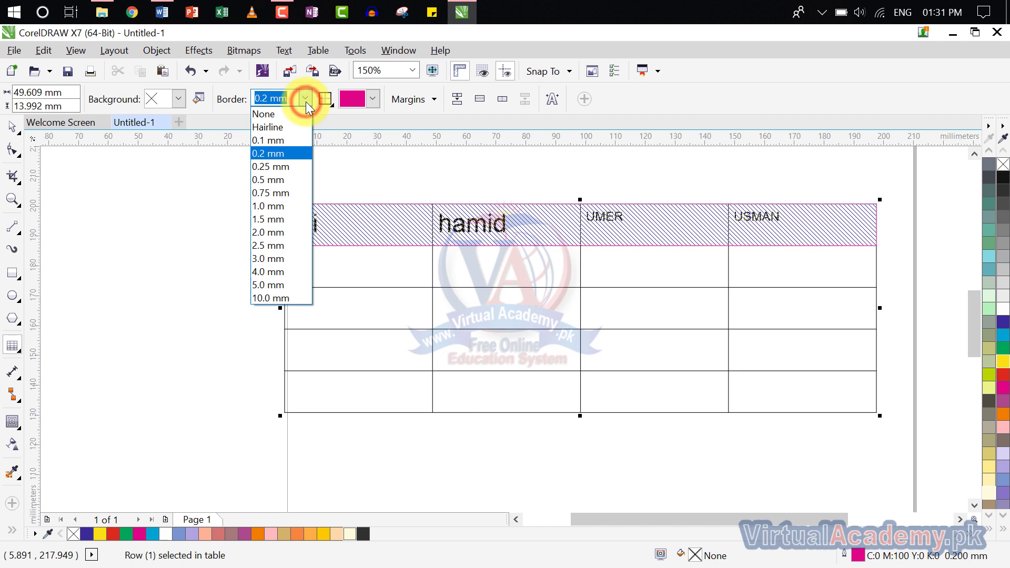
{"action": "left_click", "coordinate": [289, 220]}
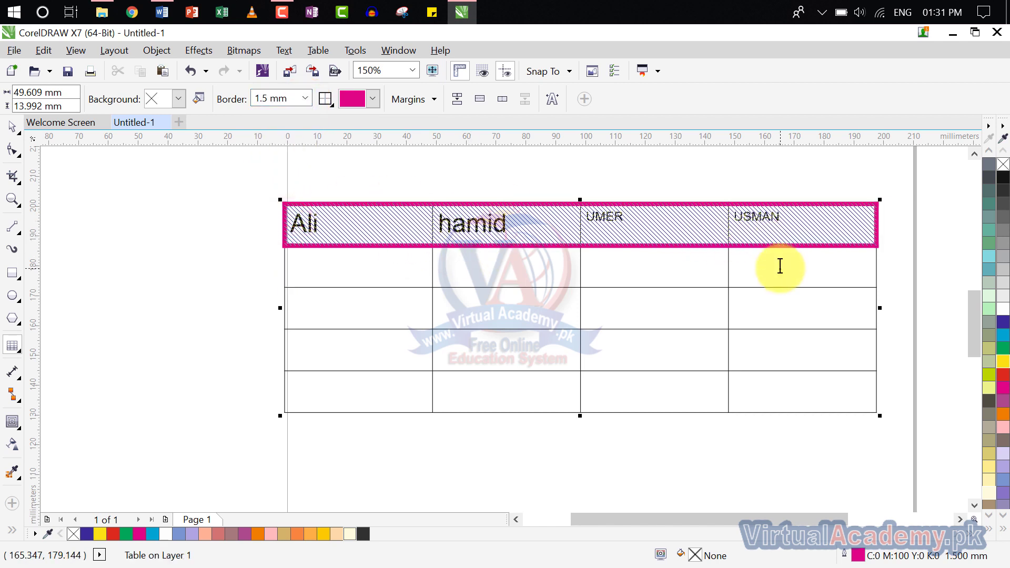
{"action": "key", "text": "ctrl+z"}
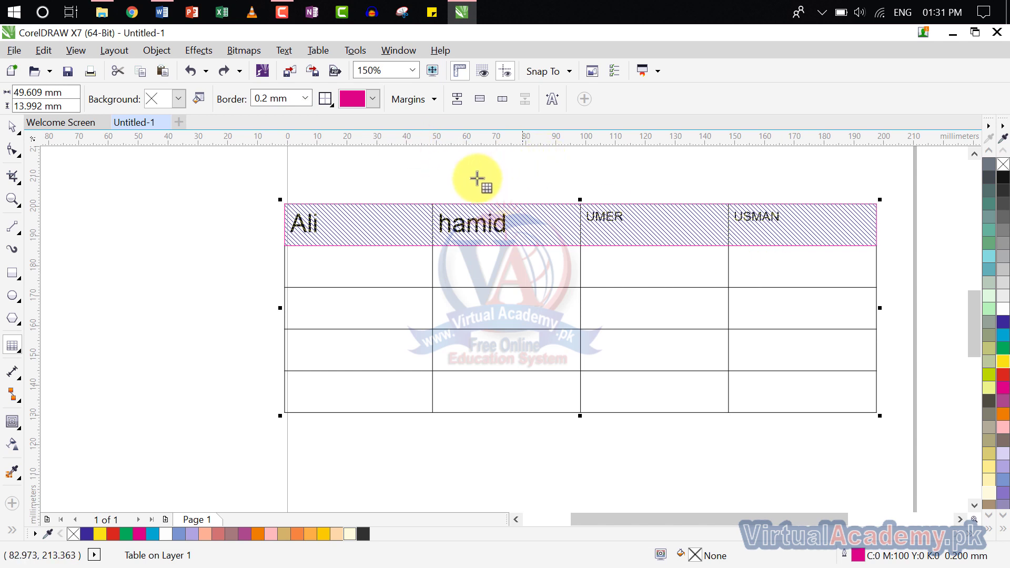
{"action": "left_click", "coordinate": [255, 100]}
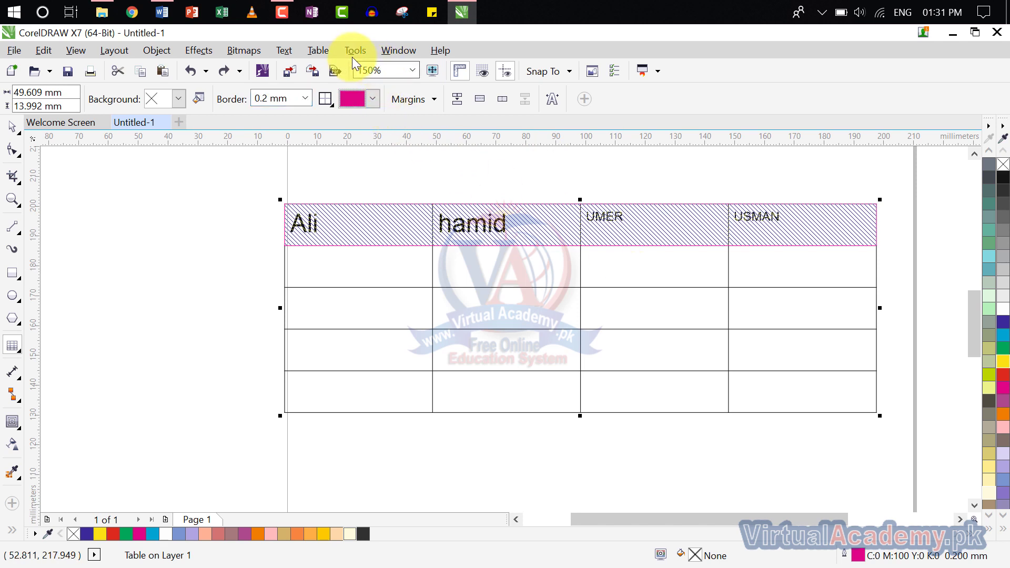
- Insert an empty row above the selected row of names
{"action": "left_click", "coordinate": [324, 56]}
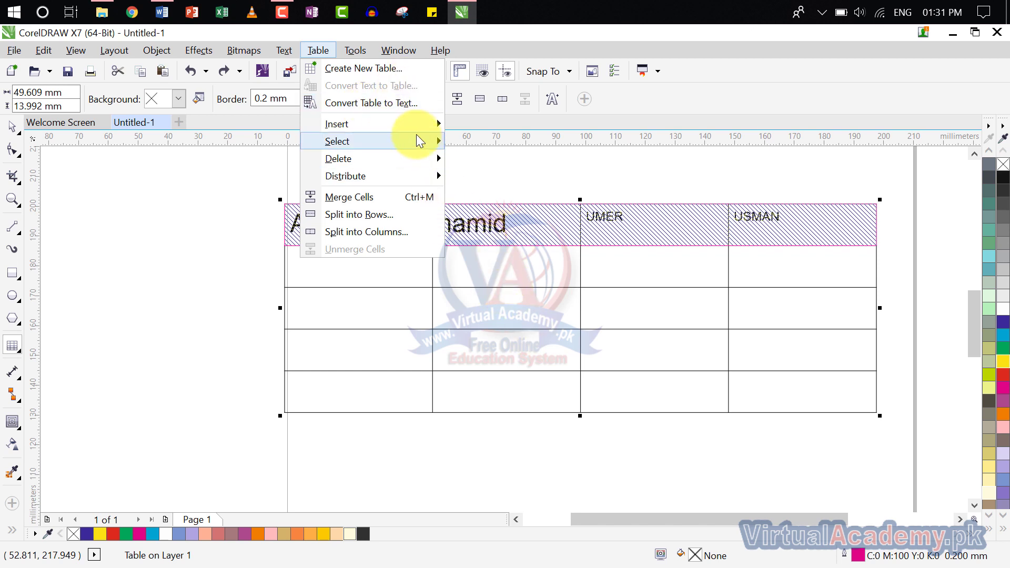
{"action": "mouse_move", "coordinate": [429, 126]}
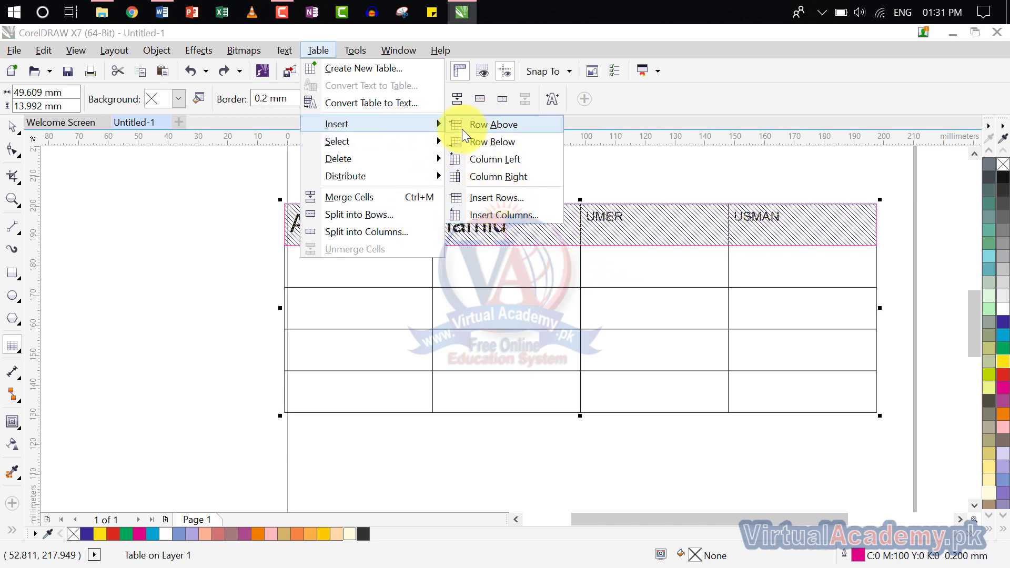
{"action": "left_click", "coordinate": [490, 126]}
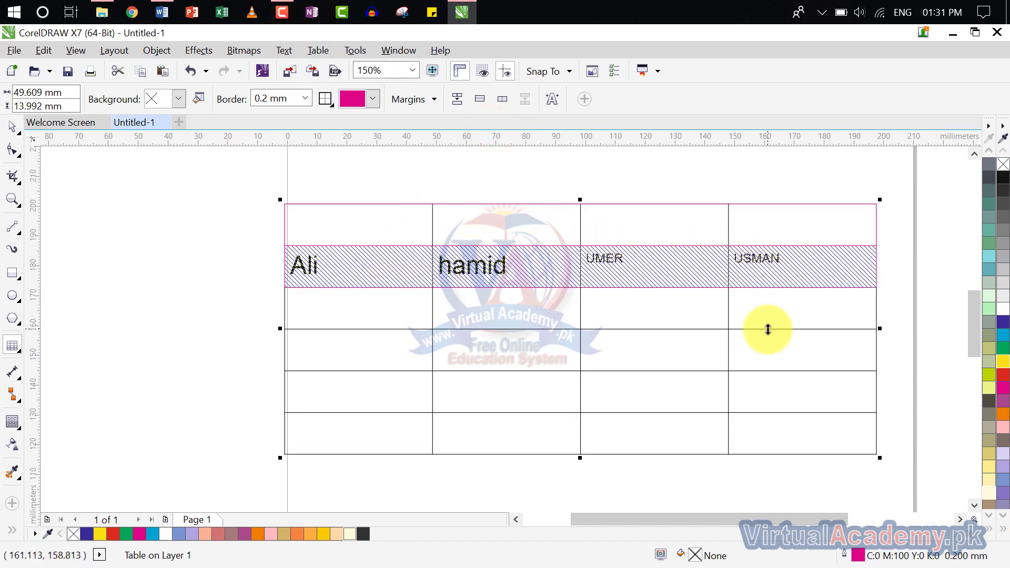
{"action": "left_click", "coordinate": [334, 220]}
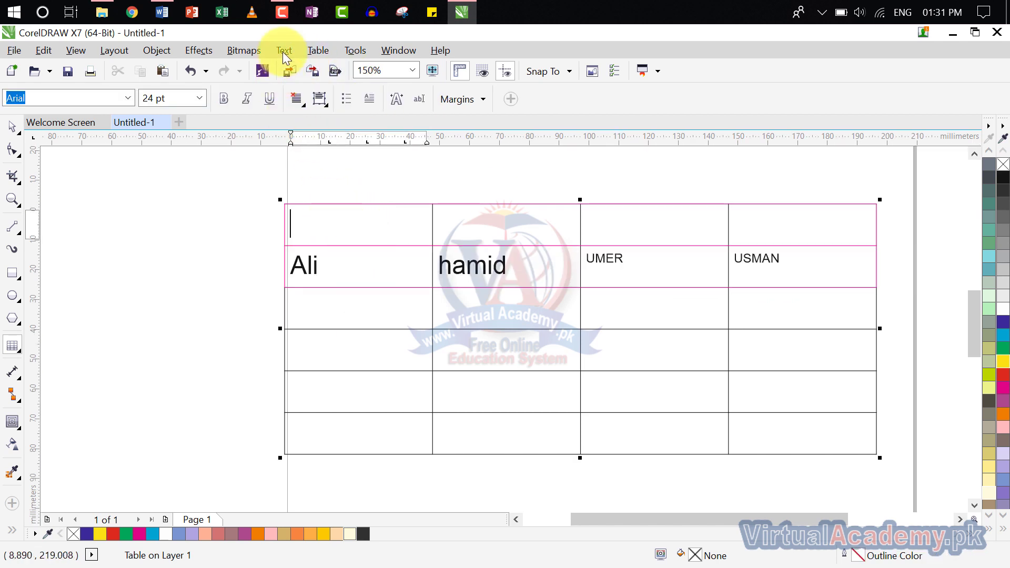
{"action": "left_click", "coordinate": [305, 53]}
{"action": "mouse_move", "coordinate": [374, 131]}
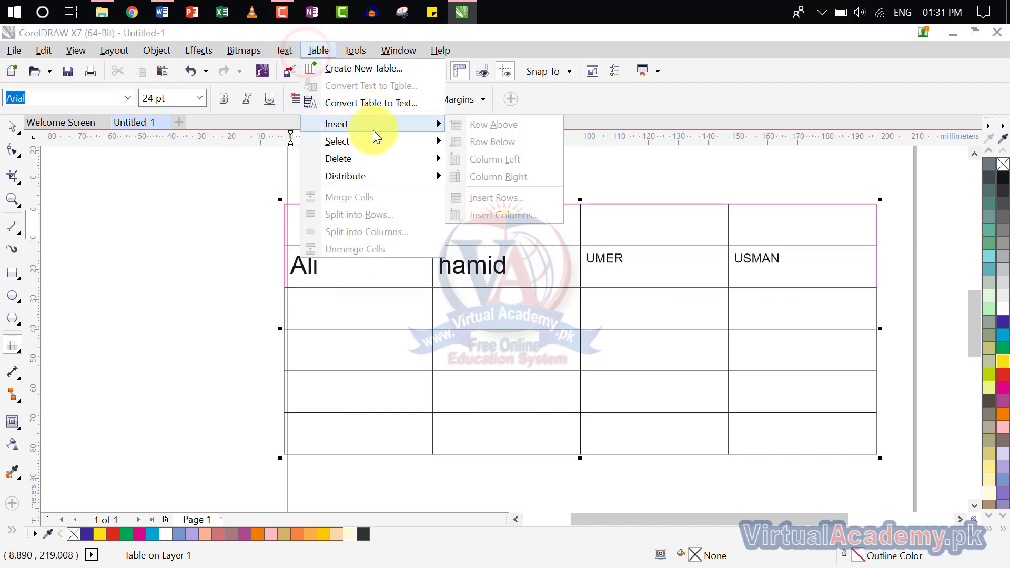
{"action": "left_click", "coordinate": [459, 263]}
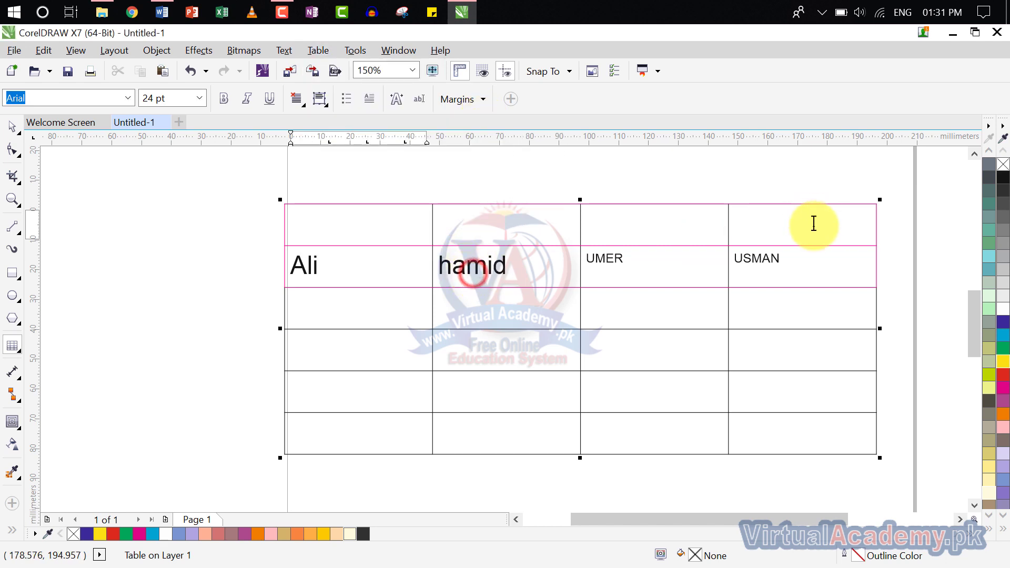
- Select the empty top row of the table and insert another row below it
{"action": "mouse_move", "coordinate": [811, 221]}
{"action": "left_mouse_down"}
{"action": "mouse_move", "coordinate": [484, 203]}
{"action": "mouse_move", "coordinate": [378, 213]}
{"action": "left_mouse_up"}
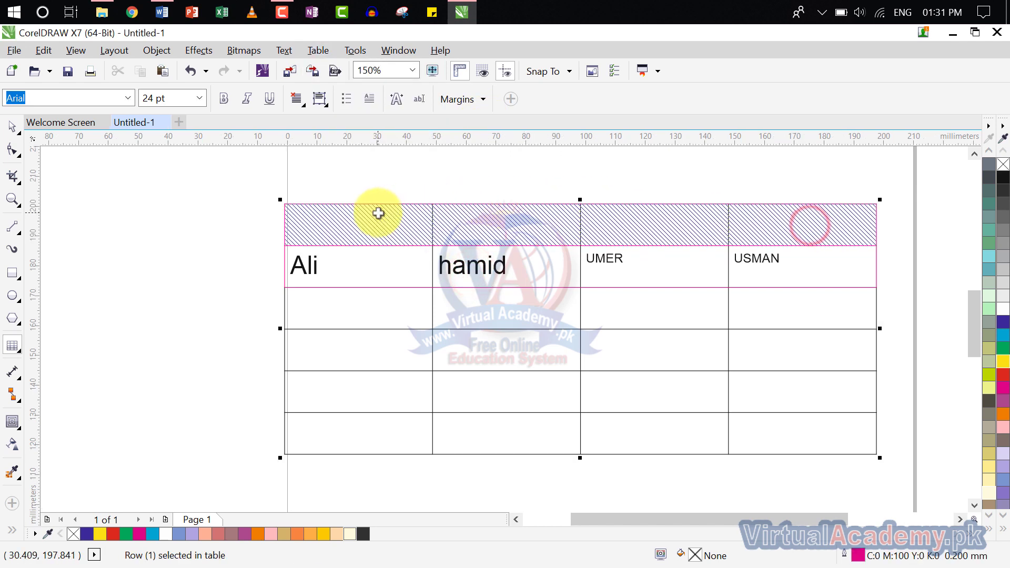
{"action": "left_click", "coordinate": [318, 51]}
{"action": "mouse_move", "coordinate": [356, 127]}
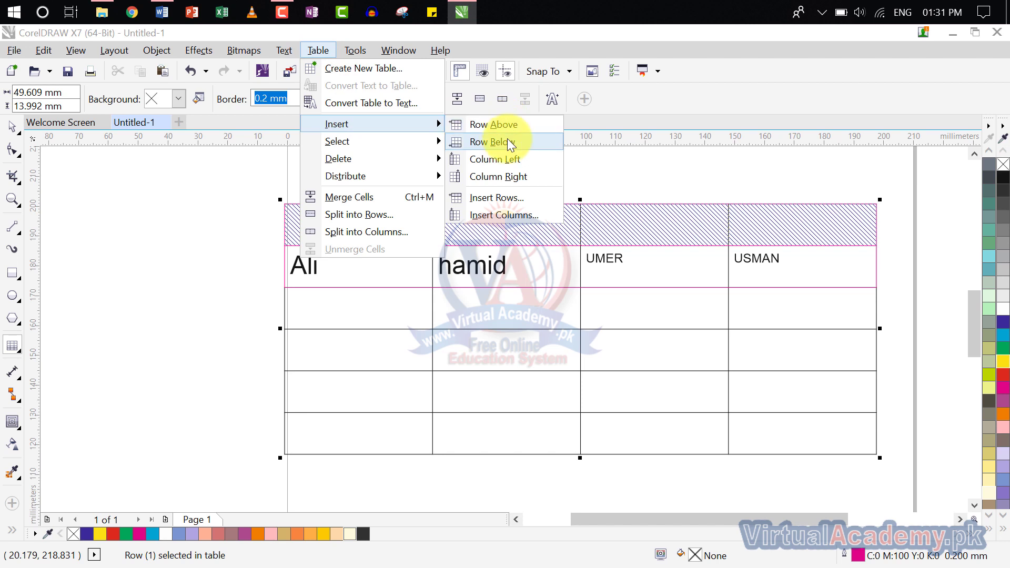
{"action": "left_click", "coordinate": [507, 141]}
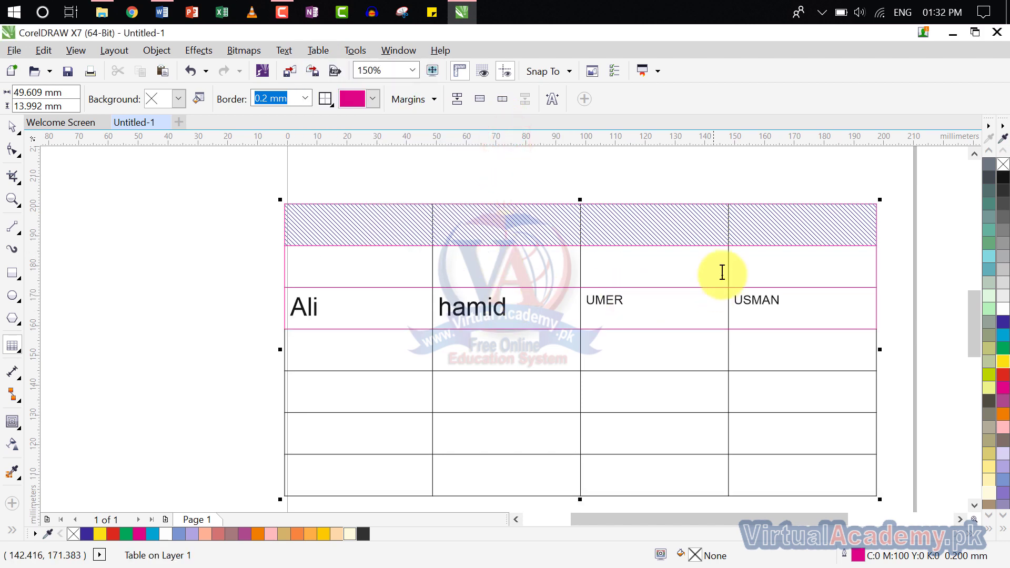
- Select the table's third column and insert an empty column to the left of it
{"action": "left_click", "coordinate": [749, 243]}
{"action": "left_click_drag", "start_coordinate": [660, 225], "coordinate": [676, 473]}
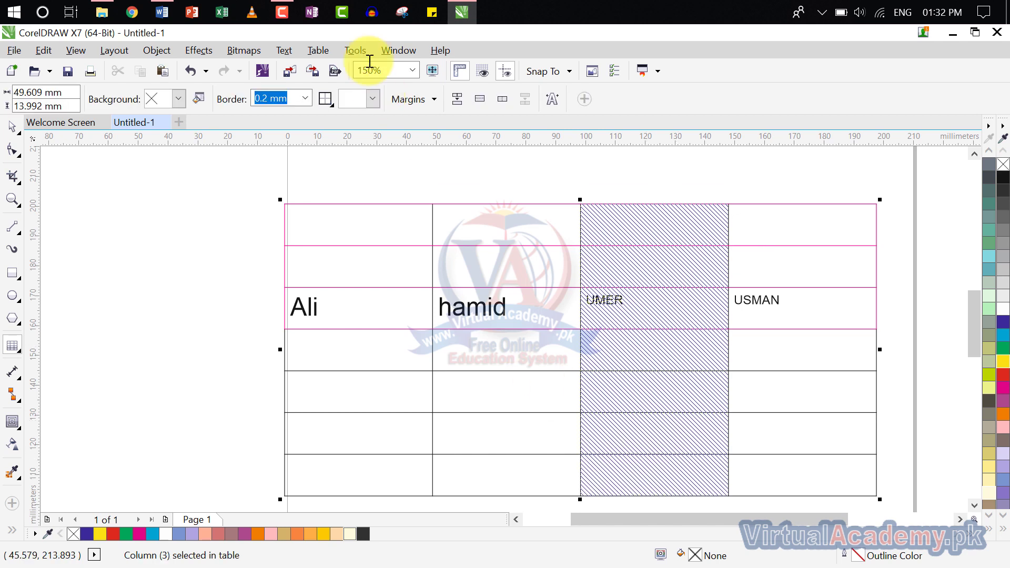
{"action": "left_click", "coordinate": [293, 50]}
{"action": "left_click", "coordinate": [293, 49]}
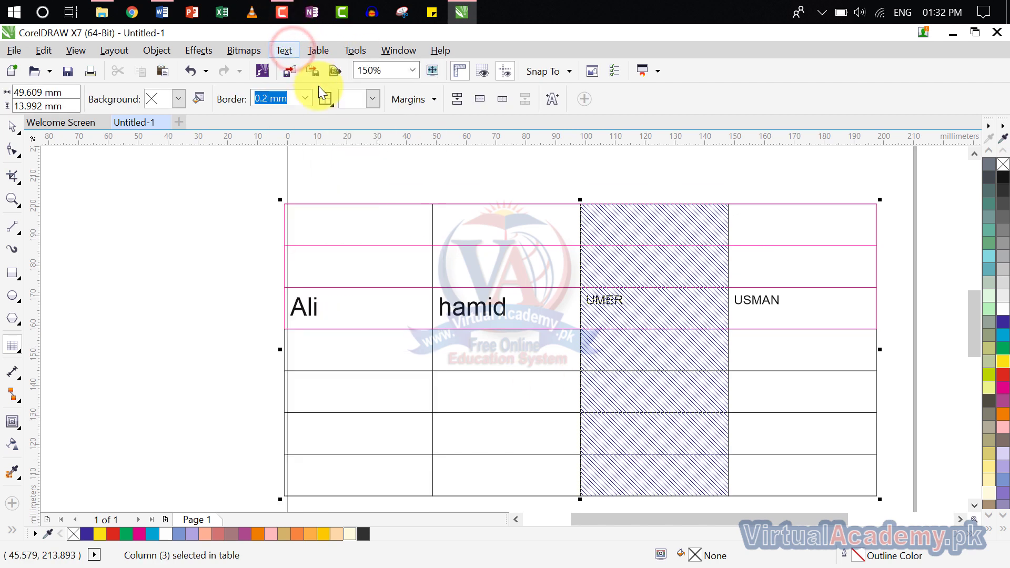
{"action": "left_click", "coordinate": [284, 50]}
{"action": "left_click", "coordinate": [310, 50]}
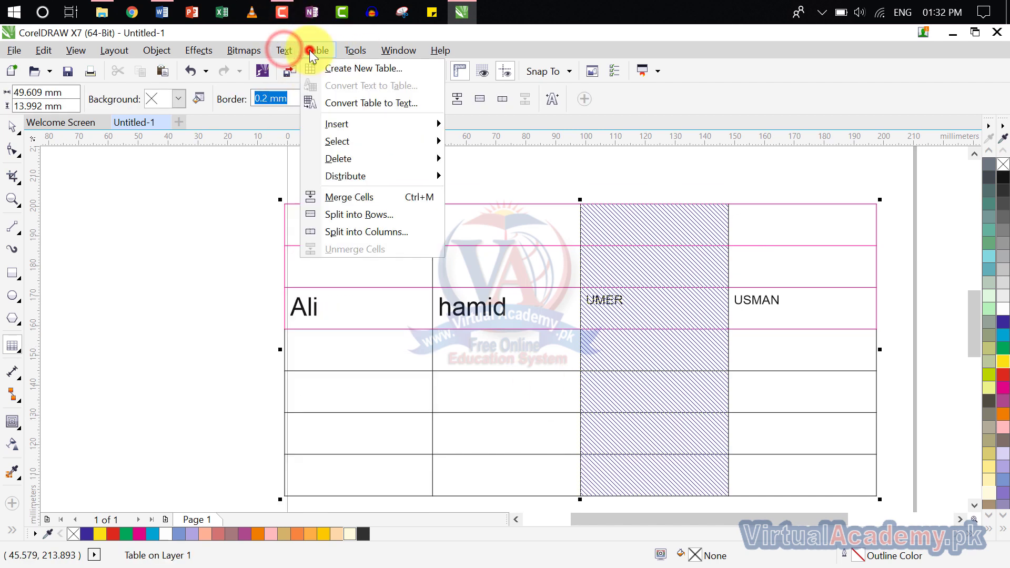
{"action": "mouse_move", "coordinate": [362, 122]}
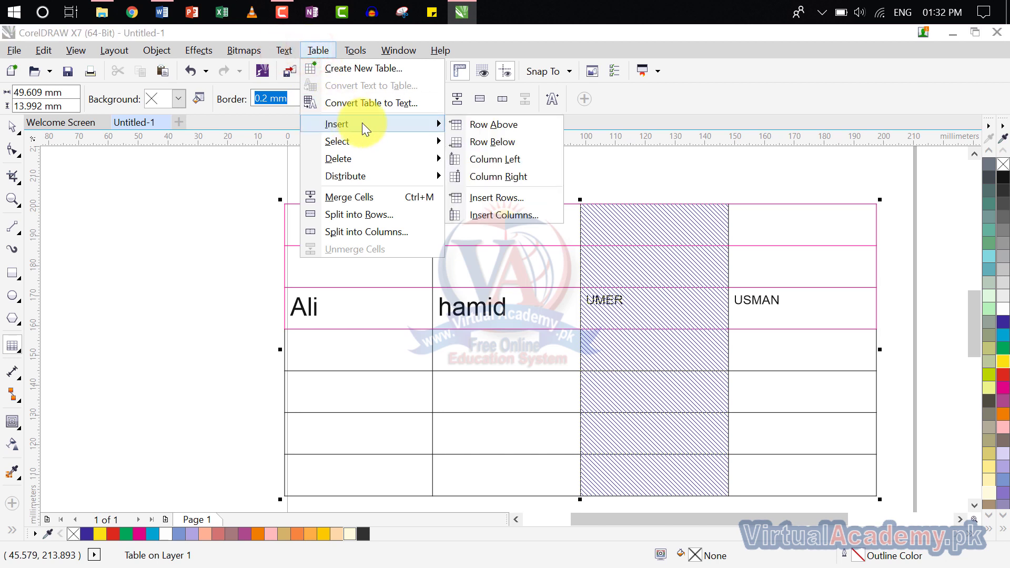
{"action": "left_click", "coordinate": [516, 160]}
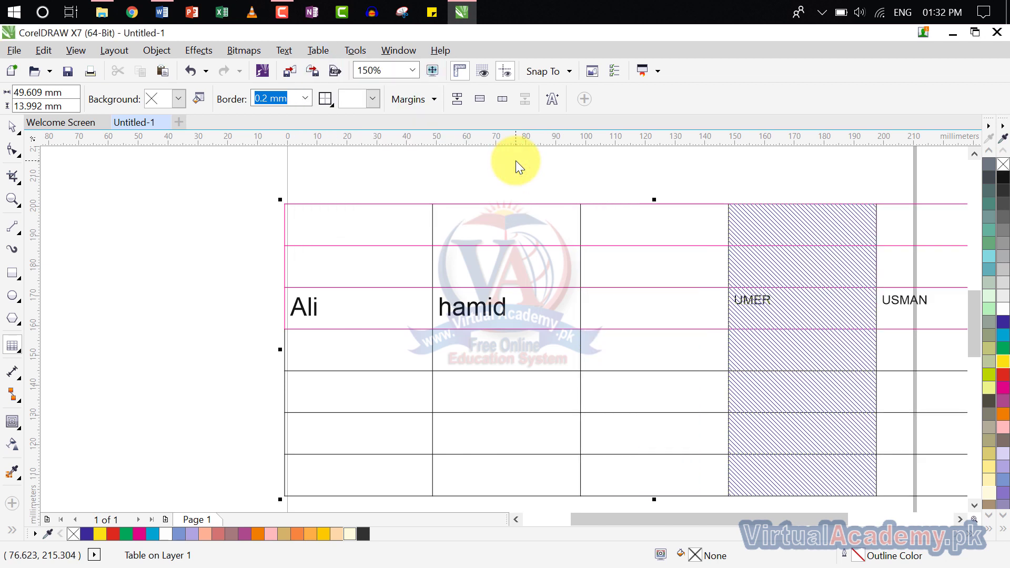
{"action": "scroll", "coordinate": [596, 232], "scroll_direction": "down", "scroll_amount": 1}
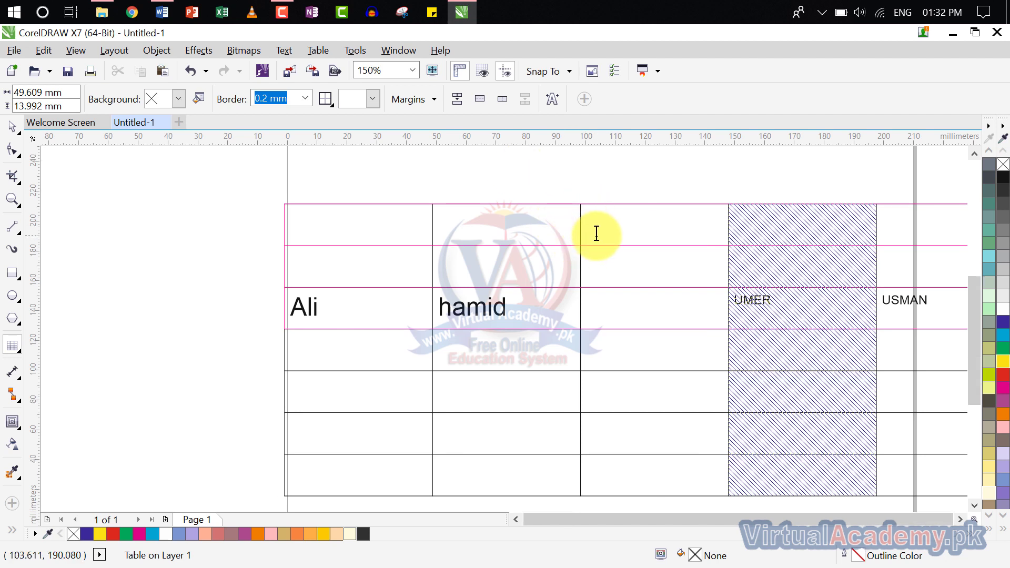
{"action": "left_click_drag", "start_coordinate": [596, 233], "coordinate": [436, 179]}
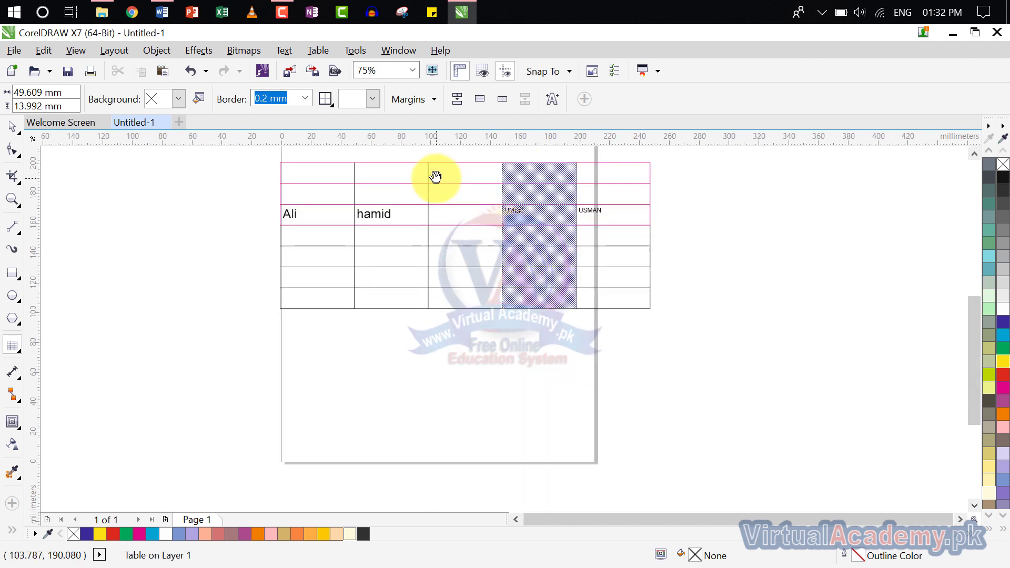
{"action": "left_click", "coordinate": [318, 50]}
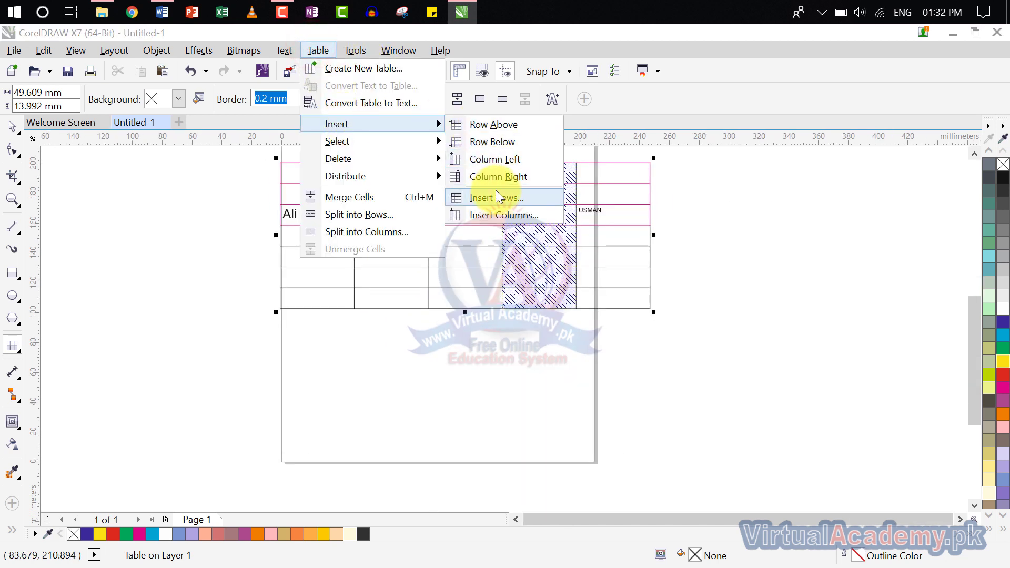
{"action": "left_click", "coordinate": [481, 290]}
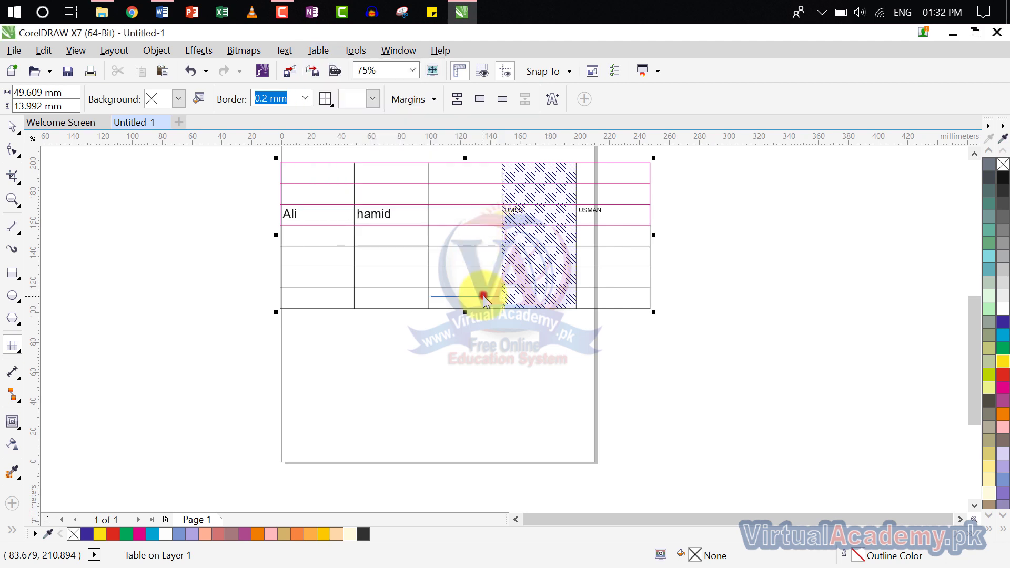
{"action": "left_click", "coordinate": [604, 304]}
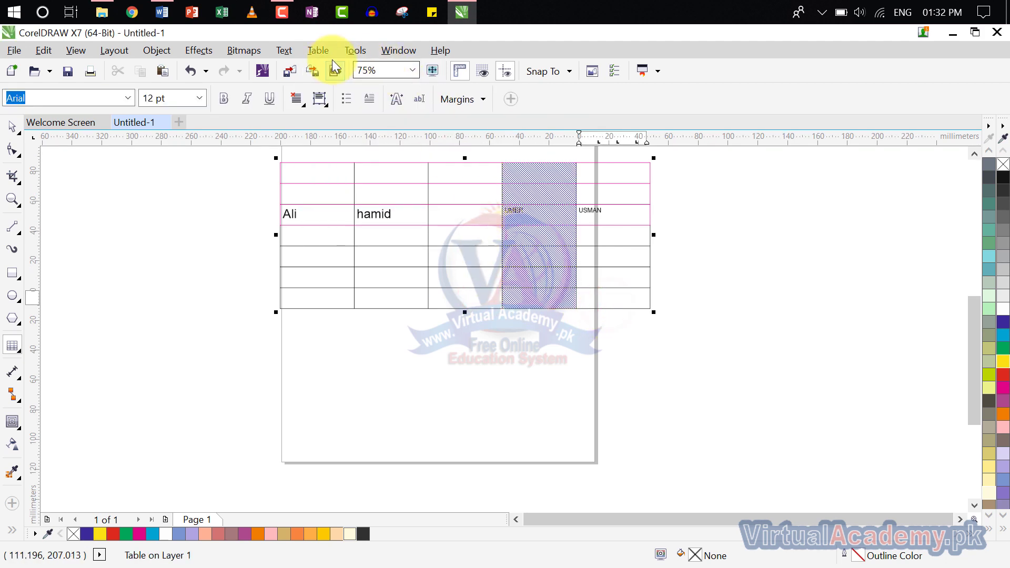
{"action": "left_click", "coordinate": [319, 50]}
{"action": "mouse_move", "coordinate": [351, 124]}
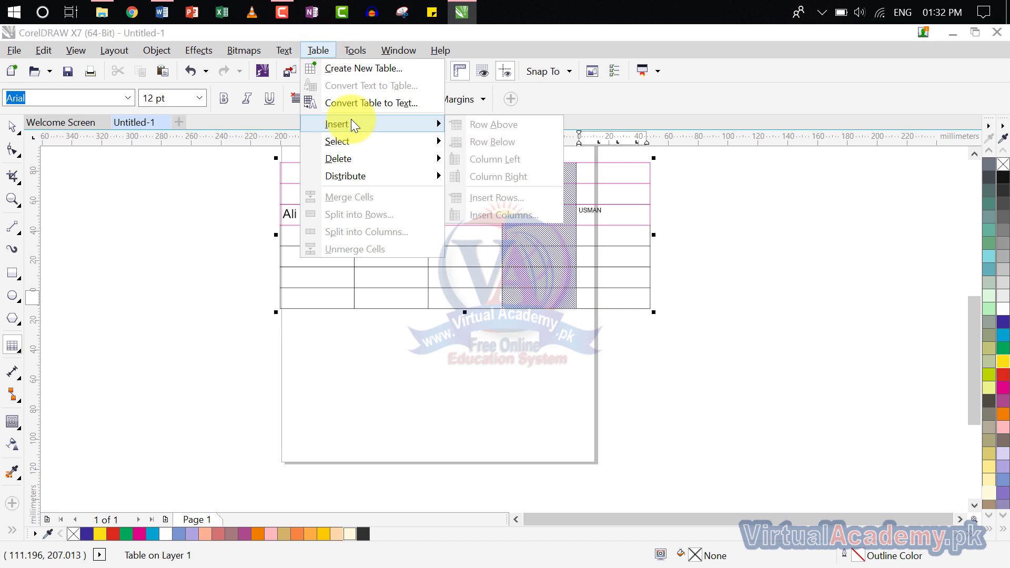
- Select the table's bottom row and insert 2 rows above the selection
{"action": "left_click_drag", "start_coordinate": [611, 291], "coordinate": [333, 291]}
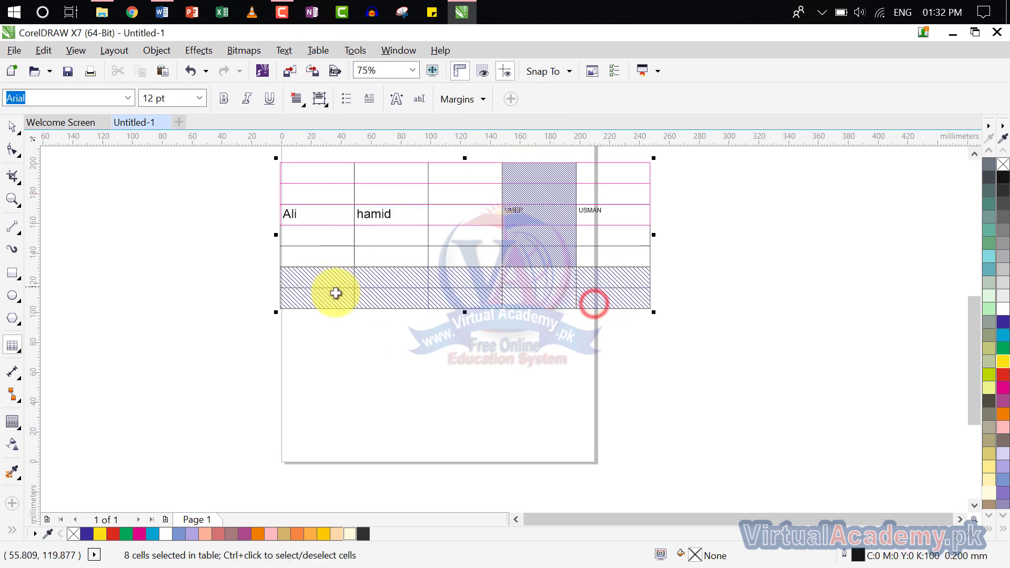
{"action": "left_click", "coordinate": [318, 50]}
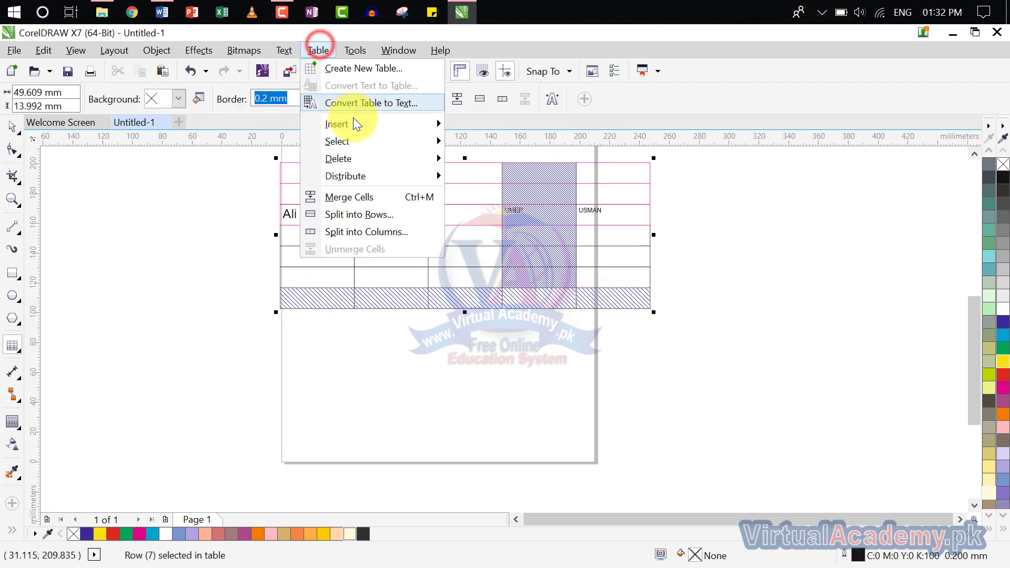
{"action": "mouse_move", "coordinate": [357, 128]}
{"action": "left_click", "coordinate": [489, 197]}
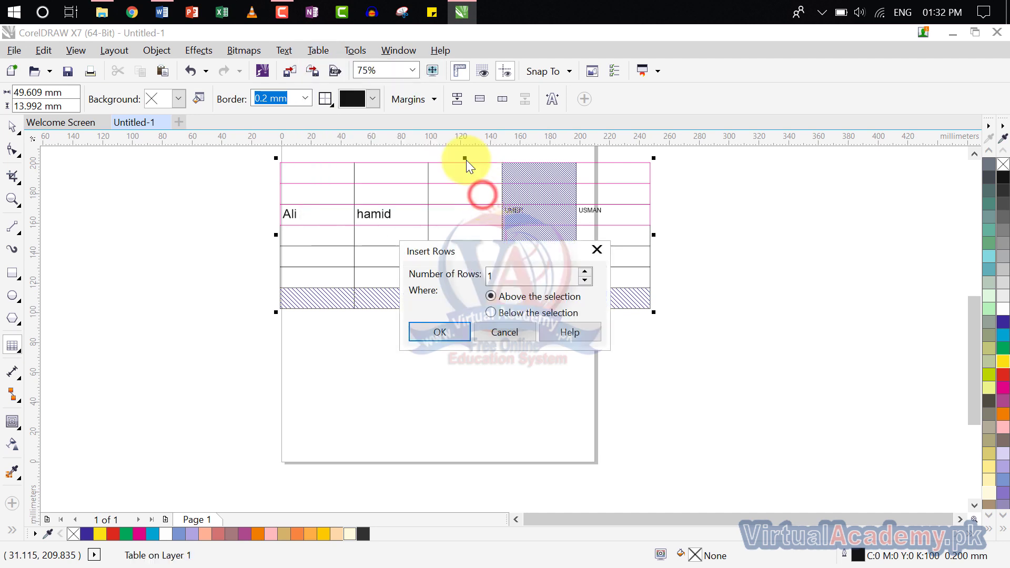
{"action": "left_click_drag", "start_coordinate": [479, 259], "coordinate": [581, 297]}
{"action": "double_click", "coordinate": [614, 315]}
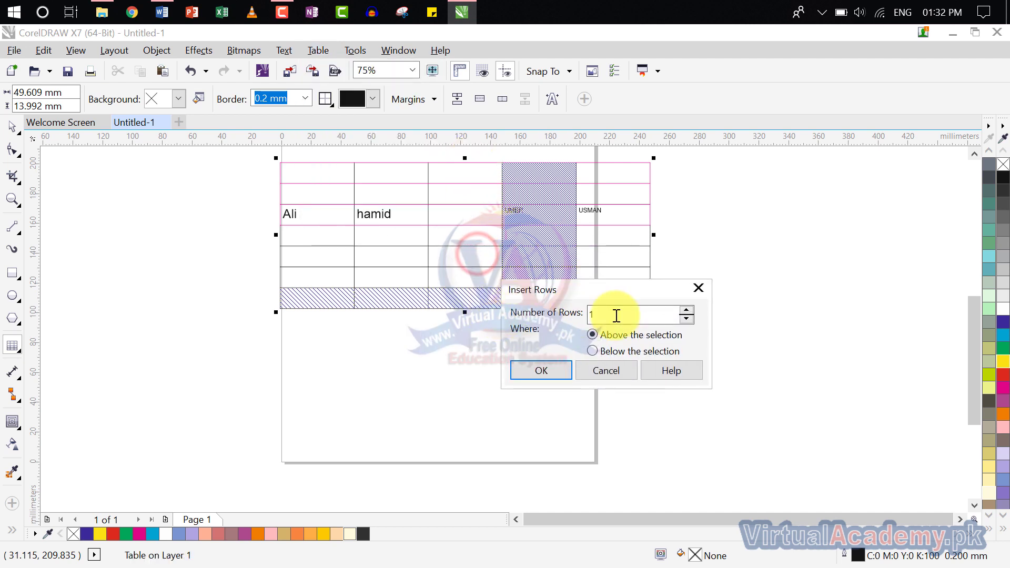
{"action": "type", "text": "2"}
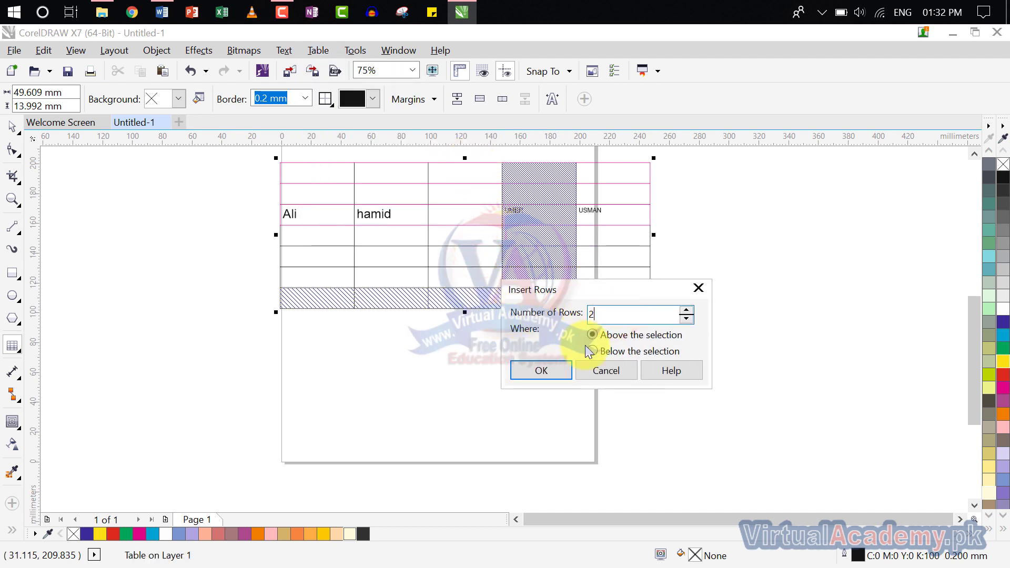
{"action": "left_click", "coordinate": [557, 372]}
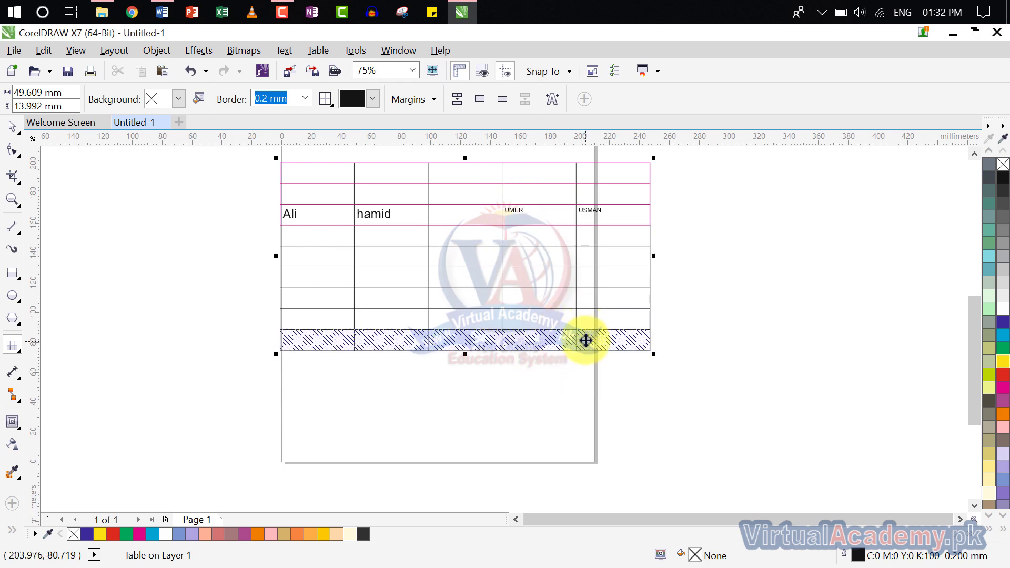
{"action": "left_click", "coordinate": [313, 50]}
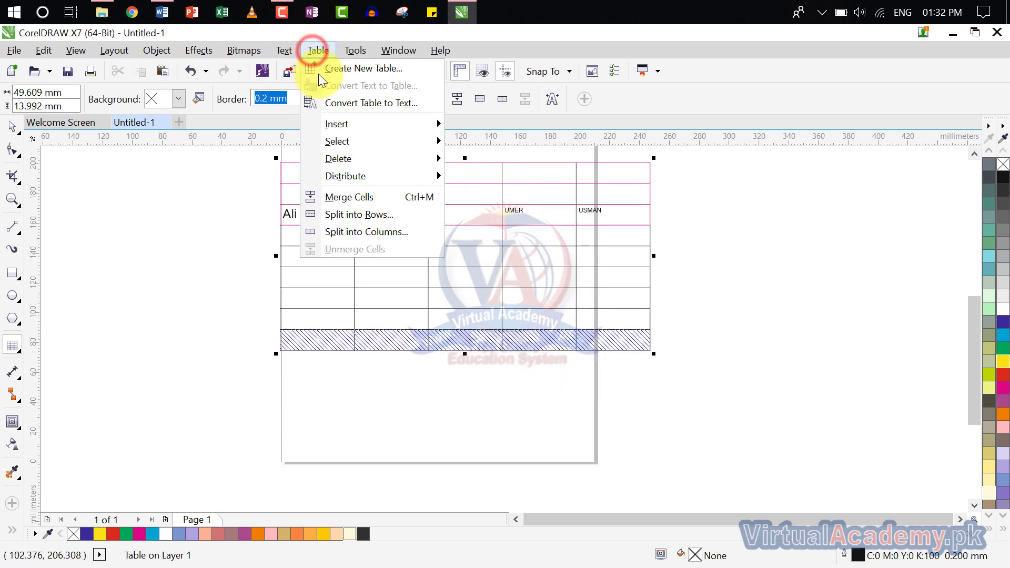
{"action": "mouse_move", "coordinate": [335, 122]}
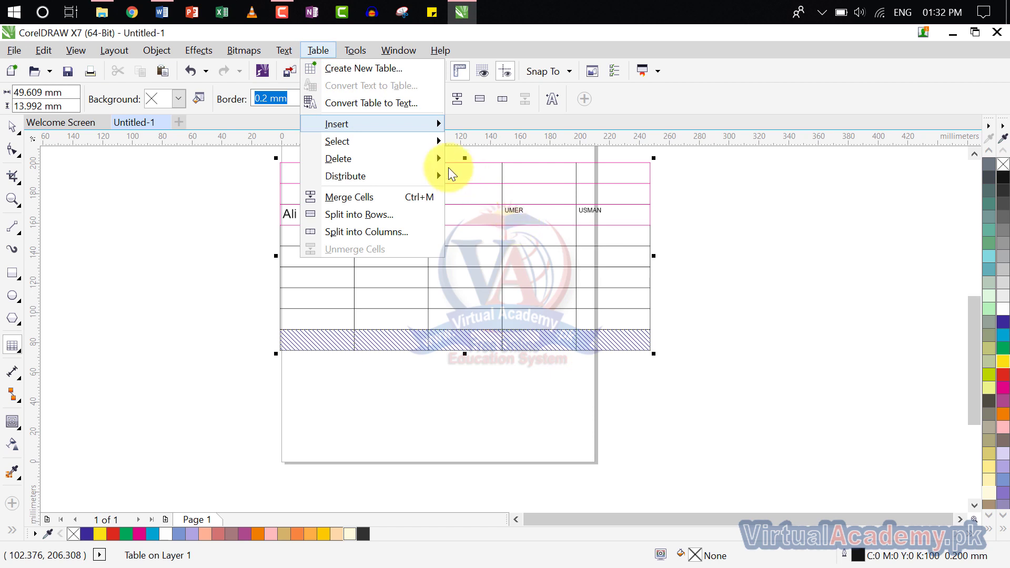
{"action": "mouse_move", "coordinate": [417, 143]}
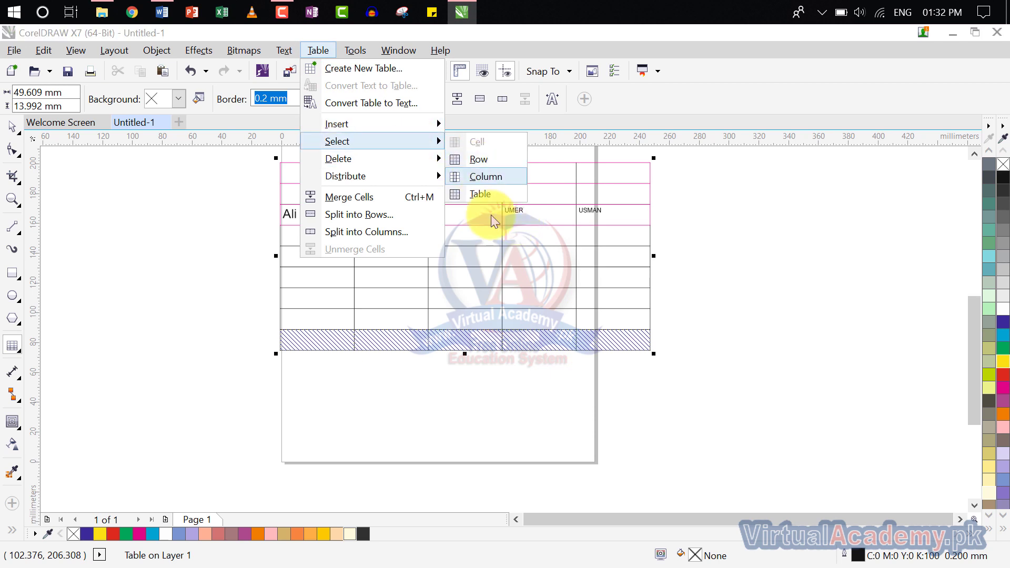
{"action": "left_click", "coordinate": [515, 333]}
- Place the cursor in the first cell of the table's last row and select that cell
{"action": "left_click", "coordinate": [338, 333]}
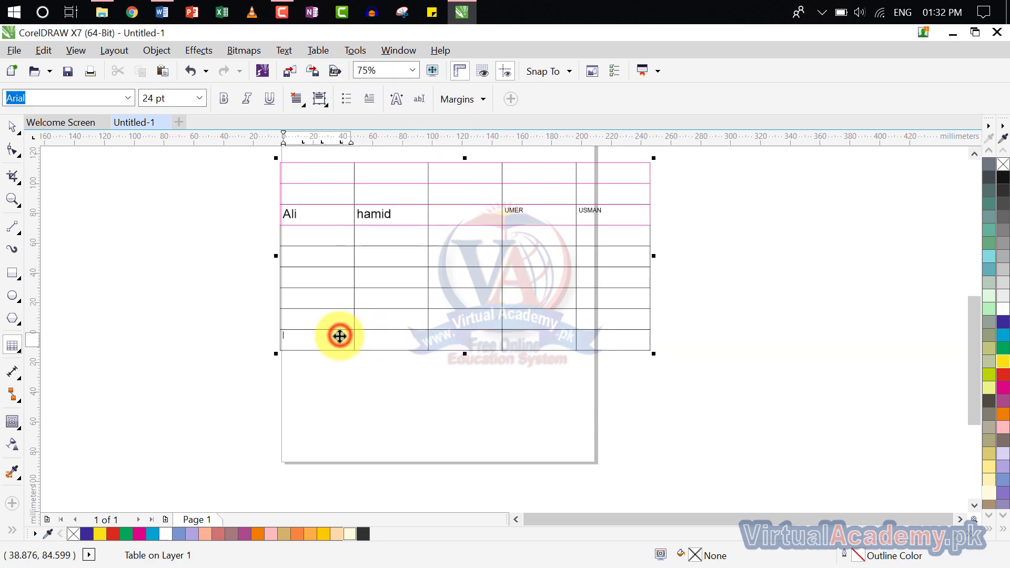
{"action": "scroll", "coordinate": [332, 351], "scroll_direction": "up", "scroll_amount": 2}
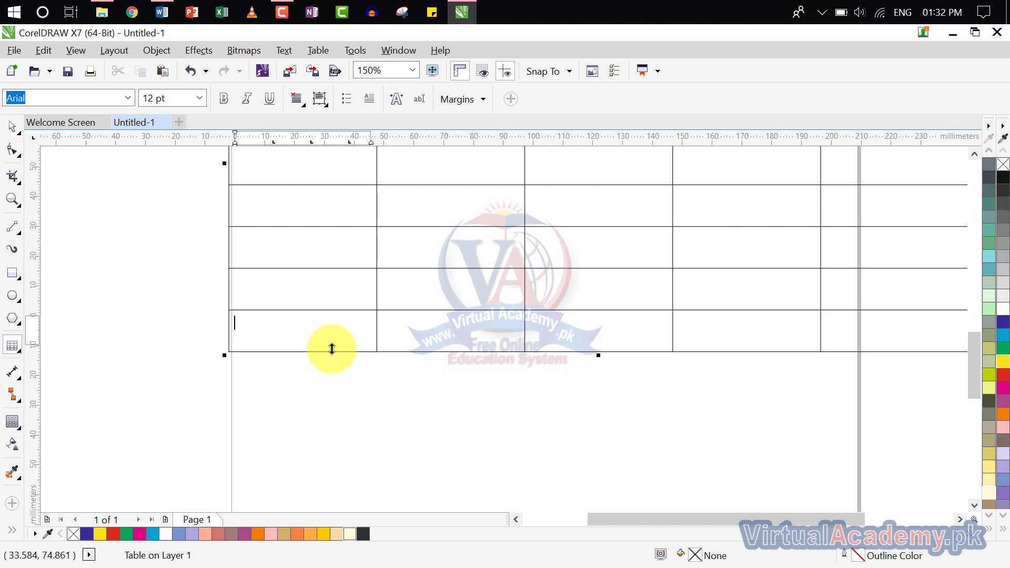
{"action": "left_click", "coordinate": [318, 51]}
{"action": "mouse_move", "coordinate": [339, 141]}
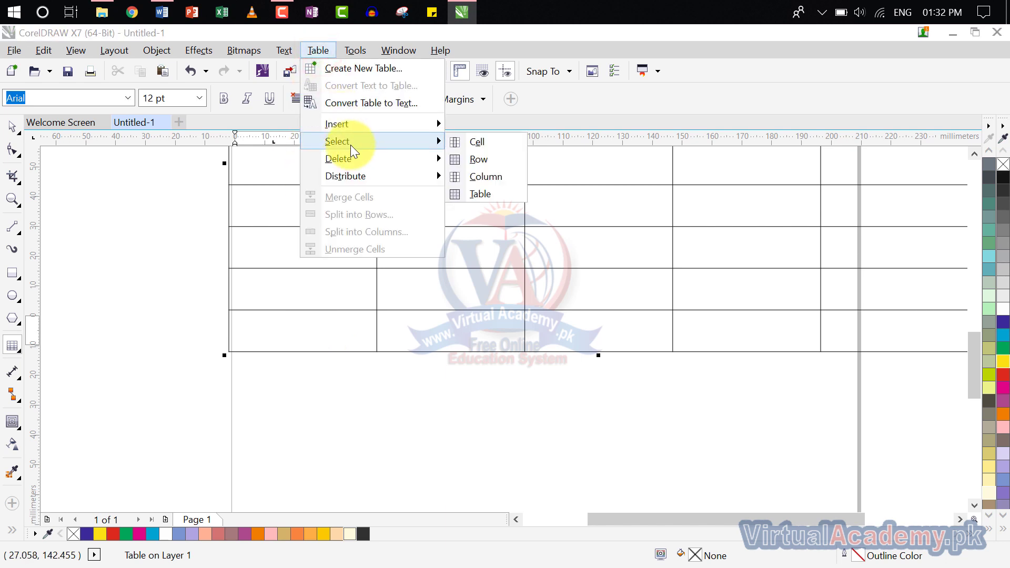
{"action": "left_click", "coordinate": [477, 143]}
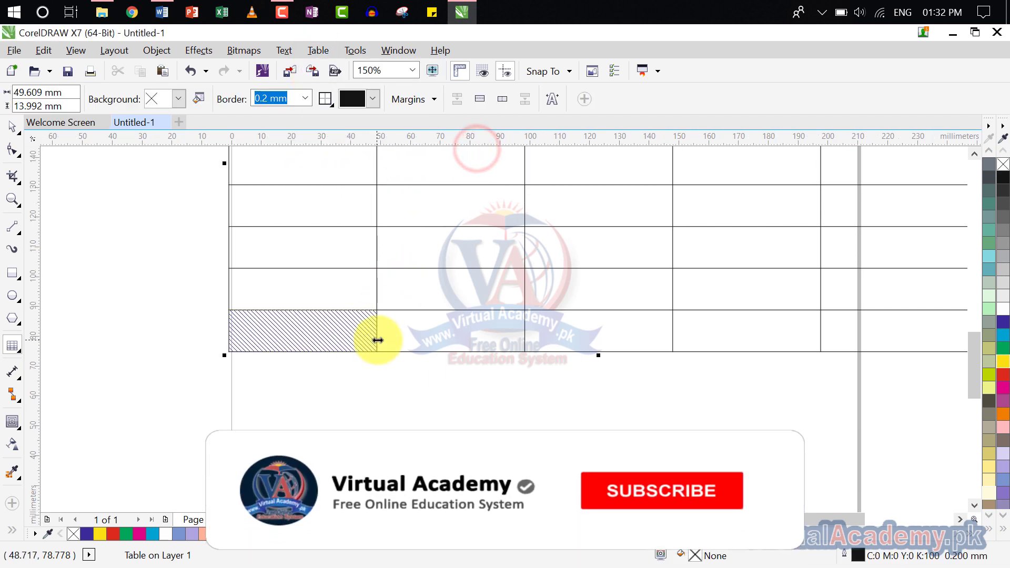
- Extend the selection from the single cell to the table's entire last row
{"action": "left_click", "coordinate": [288, 50]}
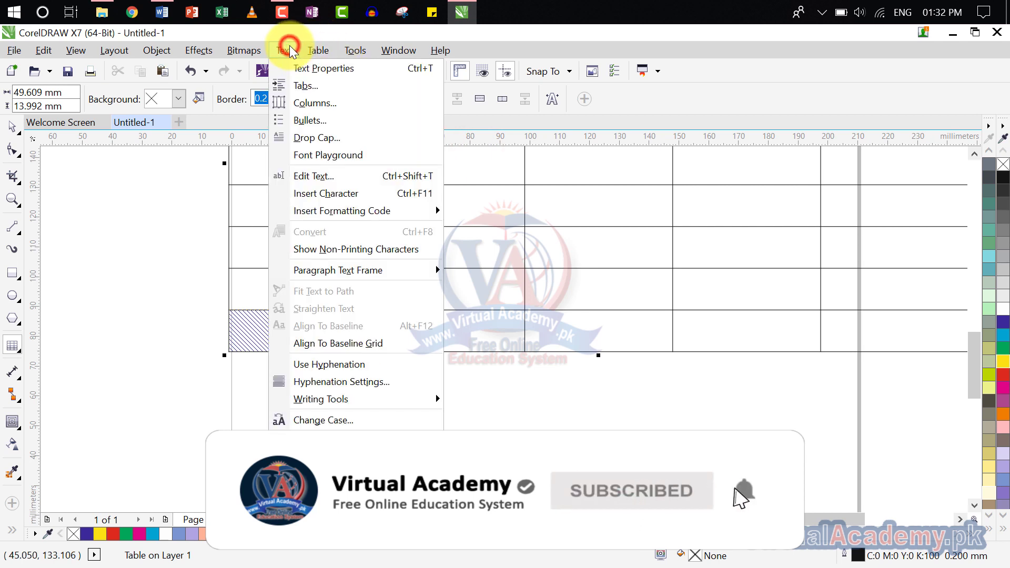
{"action": "mouse_move", "coordinate": [317, 50]}
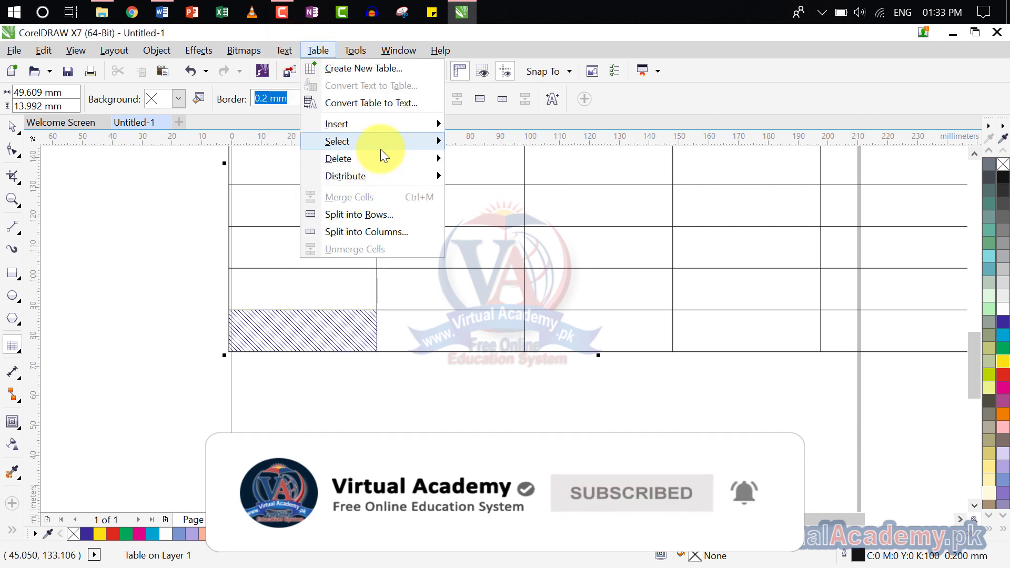
{"action": "mouse_move", "coordinate": [380, 149]}
{"action": "left_click", "coordinate": [508, 159]}
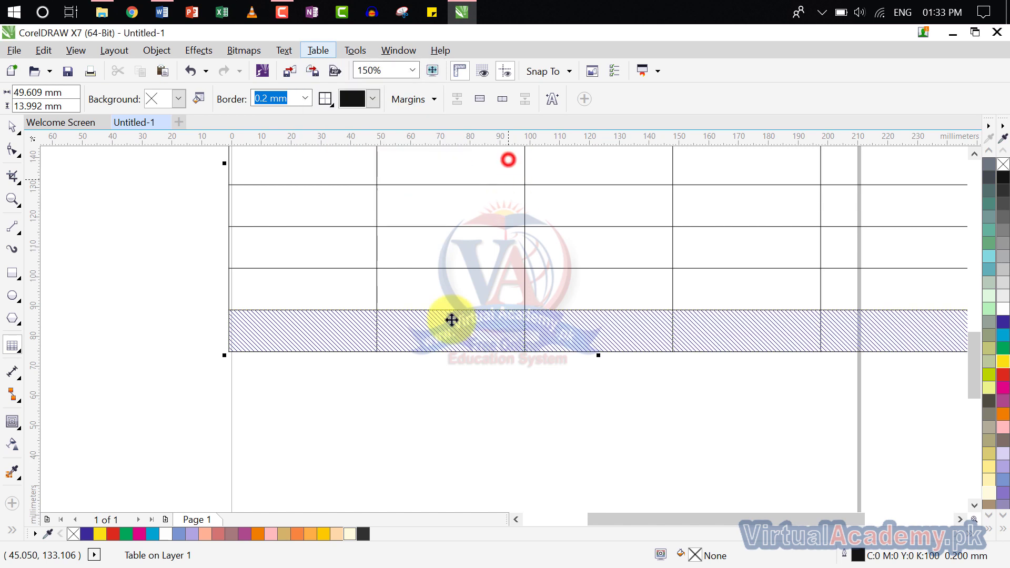
{"action": "scroll", "coordinate": [615, 347], "scroll_direction": "down", "scroll_amount": 1}
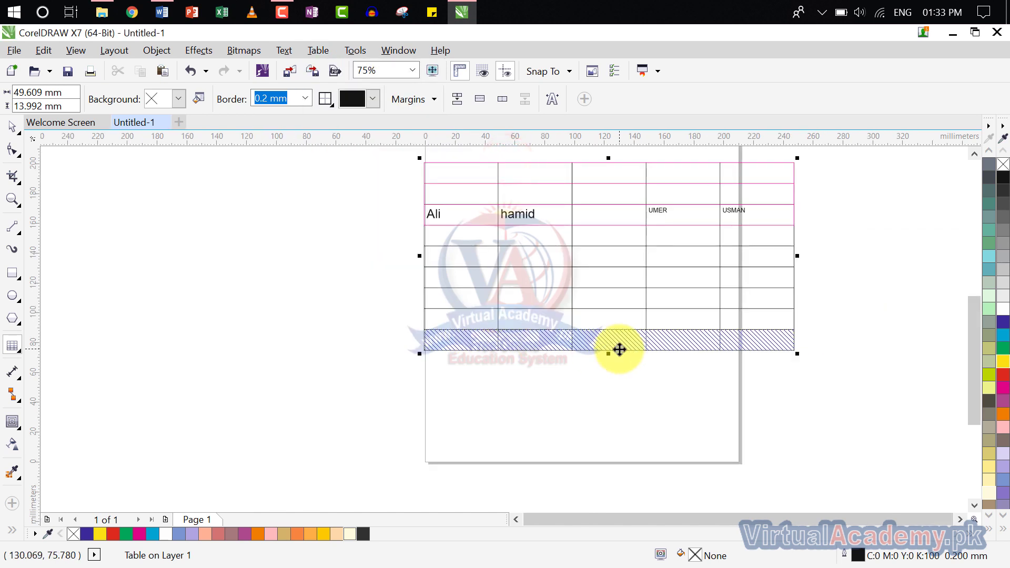
- Place the cursor in the first cell of the last row and select its whole column
{"action": "left_click", "coordinate": [480, 342]}
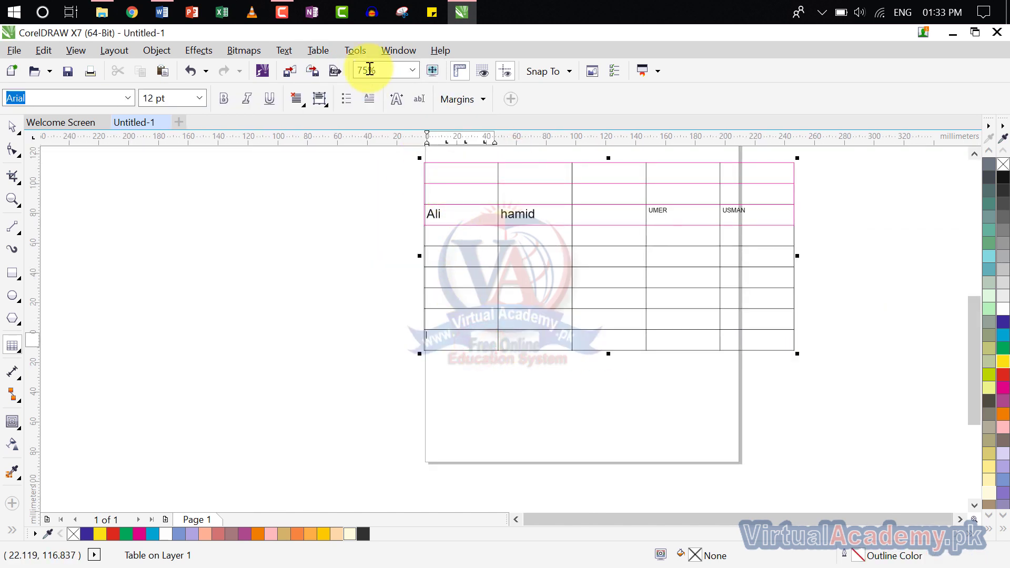
{"action": "left_click", "coordinate": [286, 52]}
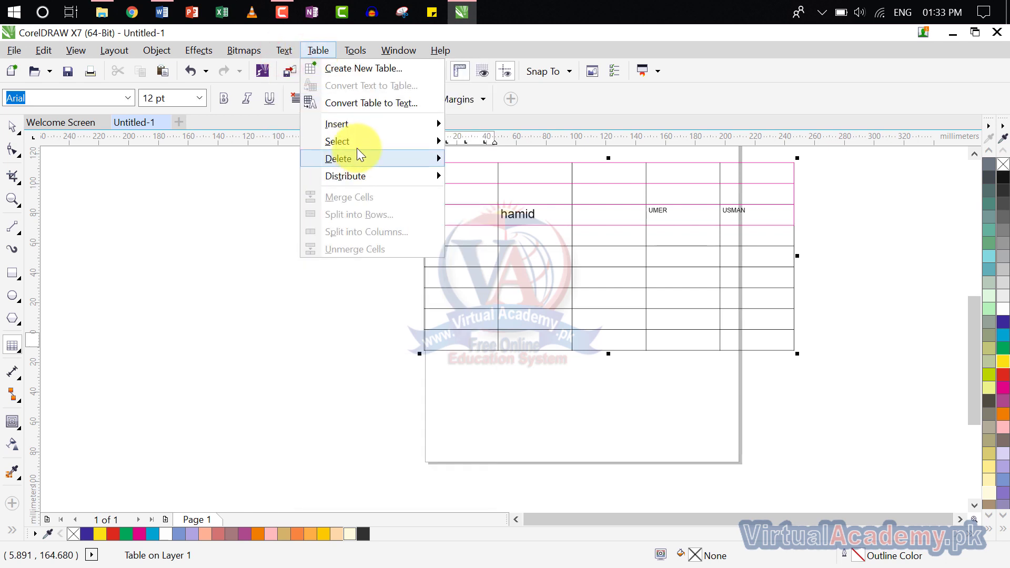
{"action": "mouse_move", "coordinate": [359, 142]}
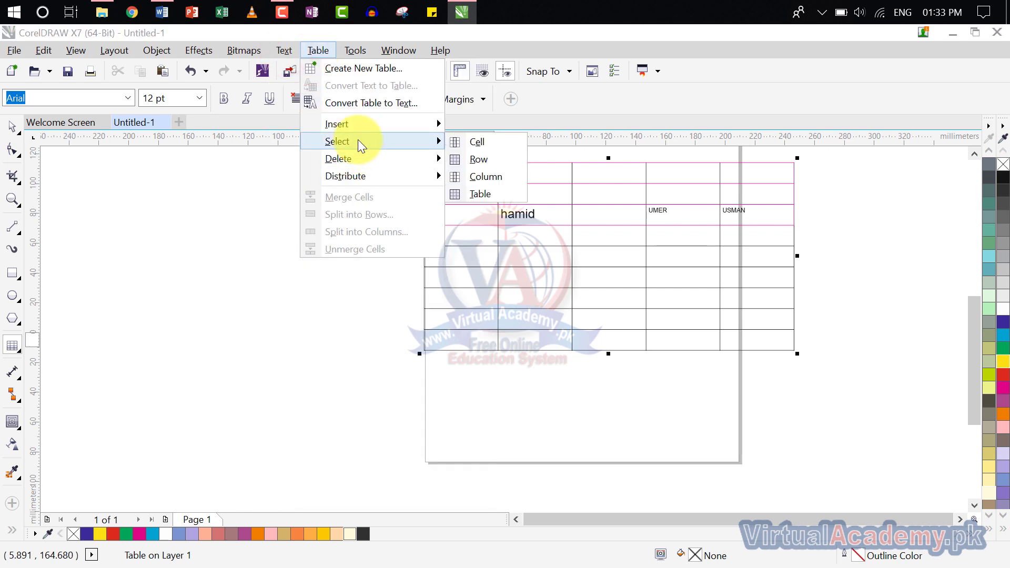
{"action": "left_click", "coordinate": [486, 176]}
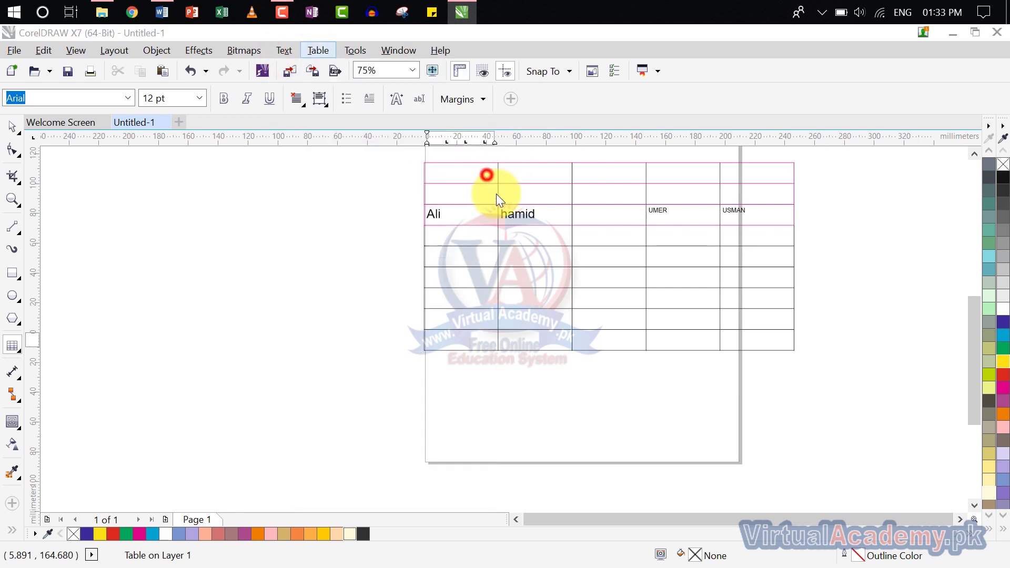
- Extend the selection from the first column to the entire table
{"action": "left_click", "coordinate": [326, 55]}
{"action": "mouse_move", "coordinate": [376, 141]}
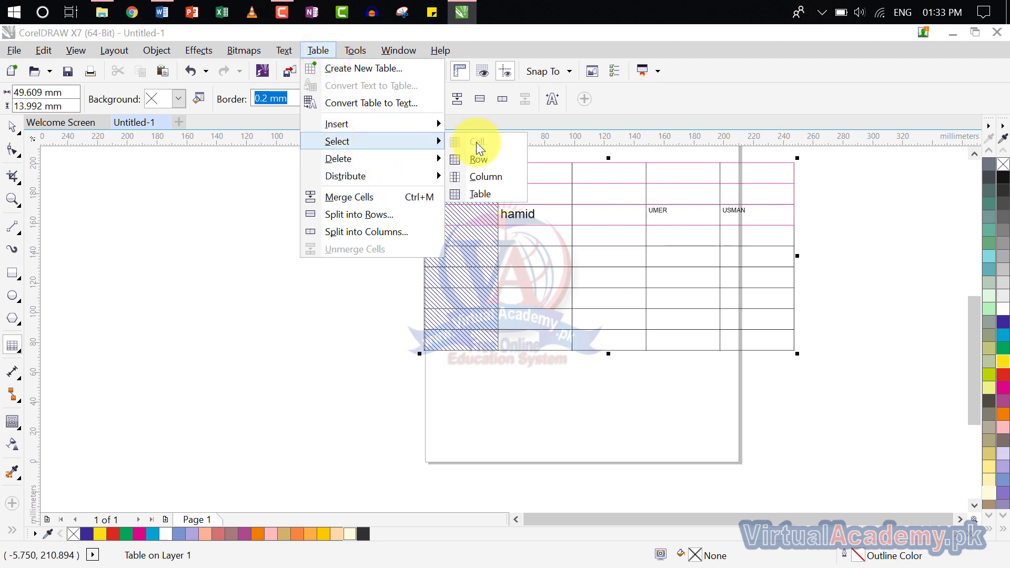
{"action": "left_click", "coordinate": [517, 193]}
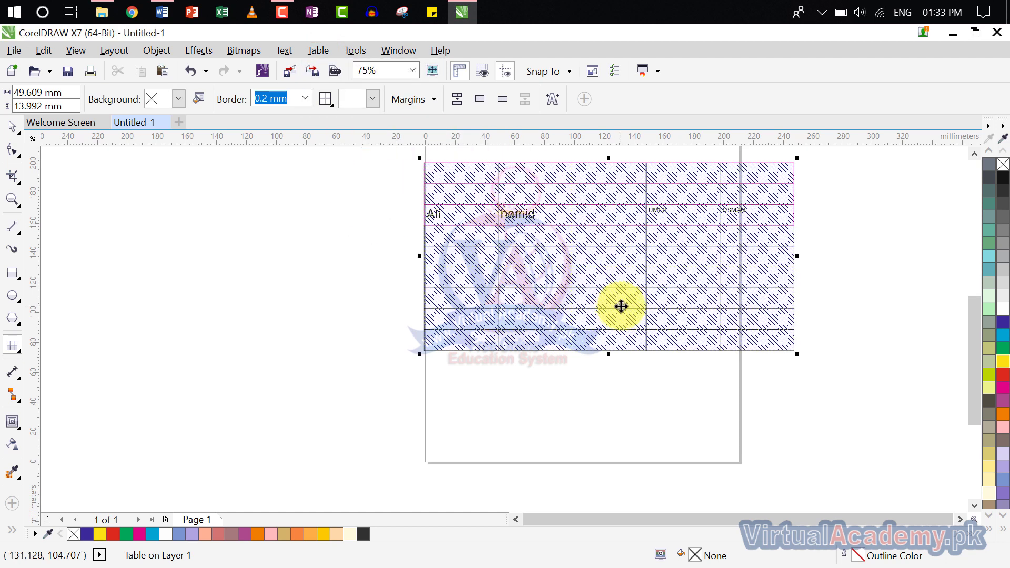
{"action": "left_click", "coordinate": [471, 347]}
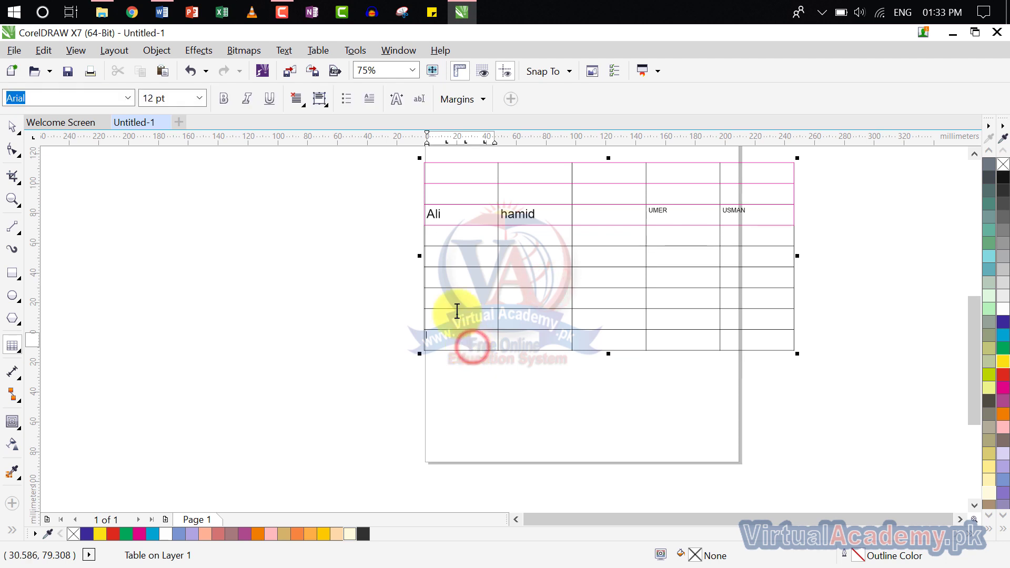
{"action": "left_click", "coordinate": [326, 50]}
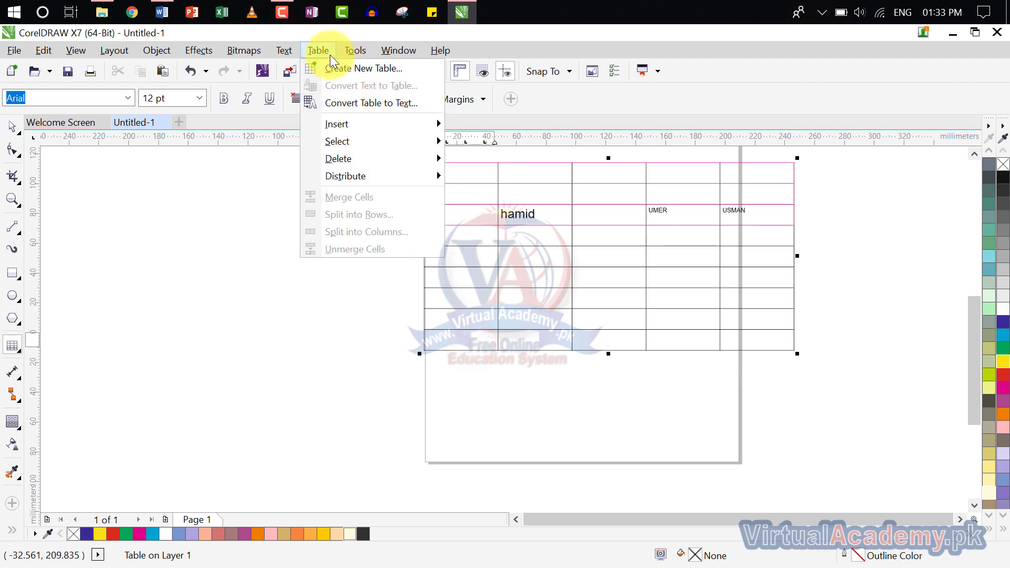
{"action": "mouse_move", "coordinate": [348, 159]}
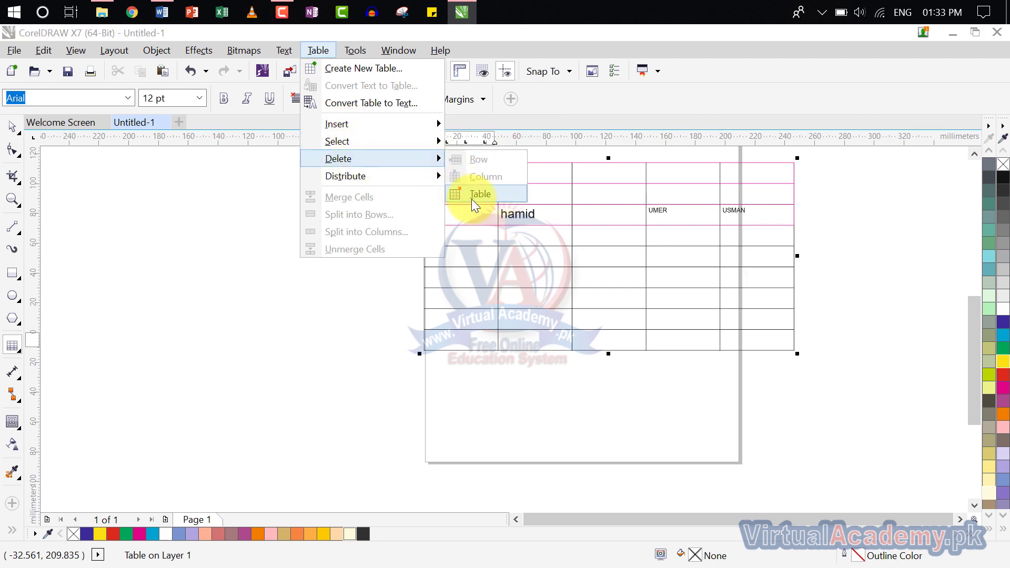
{"action": "left_click", "coordinate": [530, 285]}
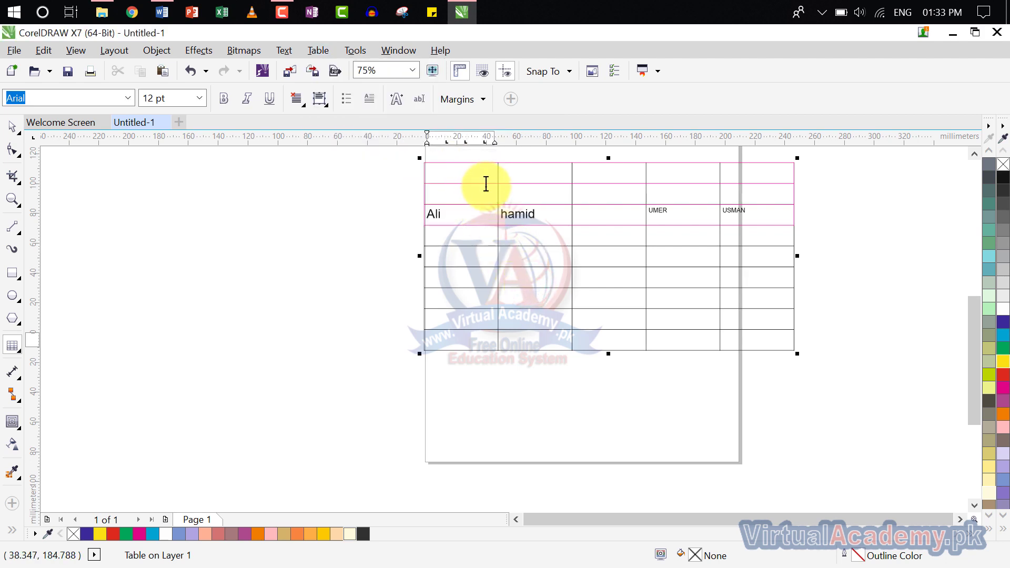
- Select the empty top row of the table and delete it
{"action": "left_click_drag", "start_coordinate": [728, 175], "coordinate": [459, 166]}
{"action": "left_click", "coordinate": [321, 51]}
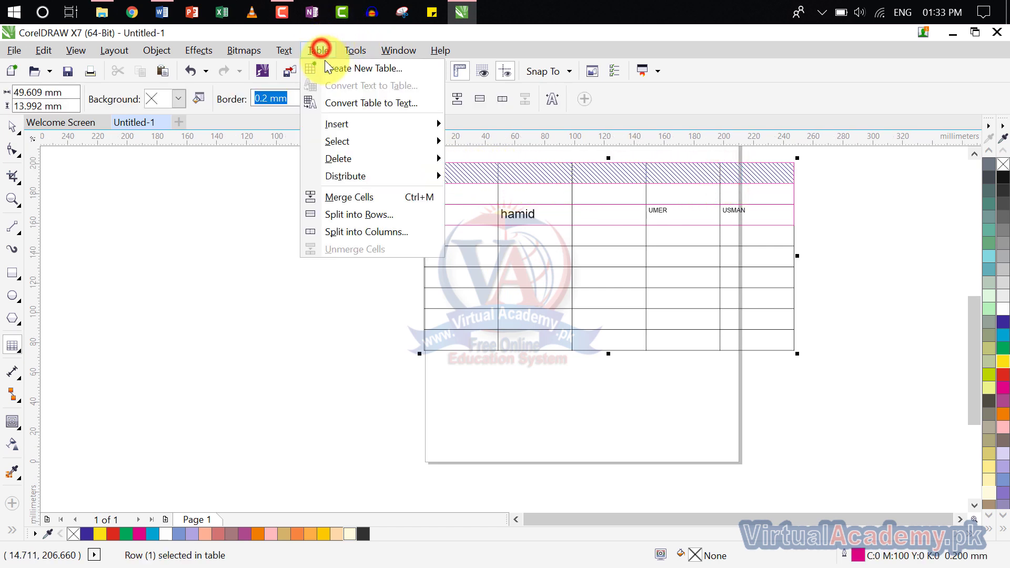
{"action": "mouse_move", "coordinate": [361, 158]}
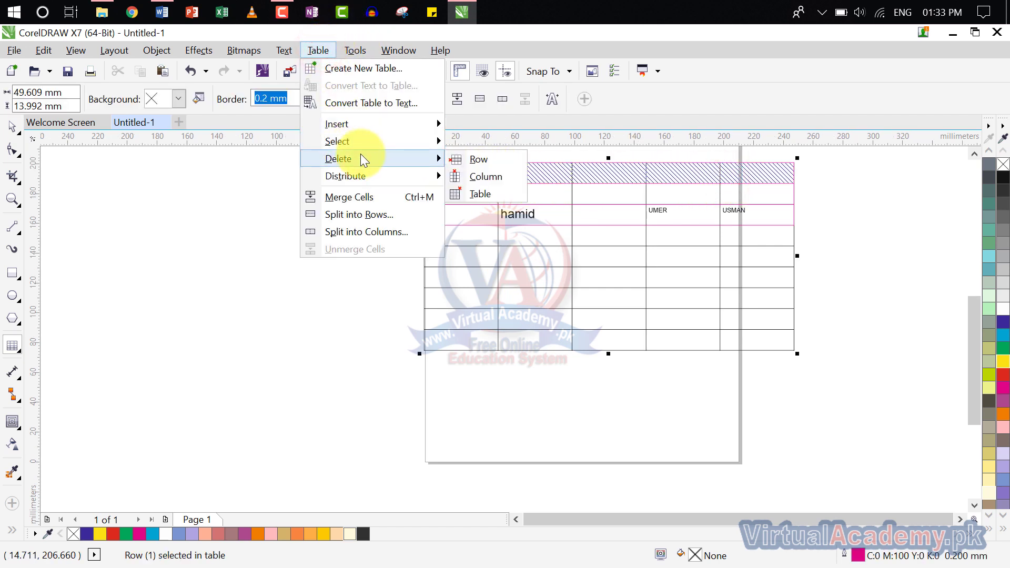
{"action": "left_click", "coordinate": [503, 166]}
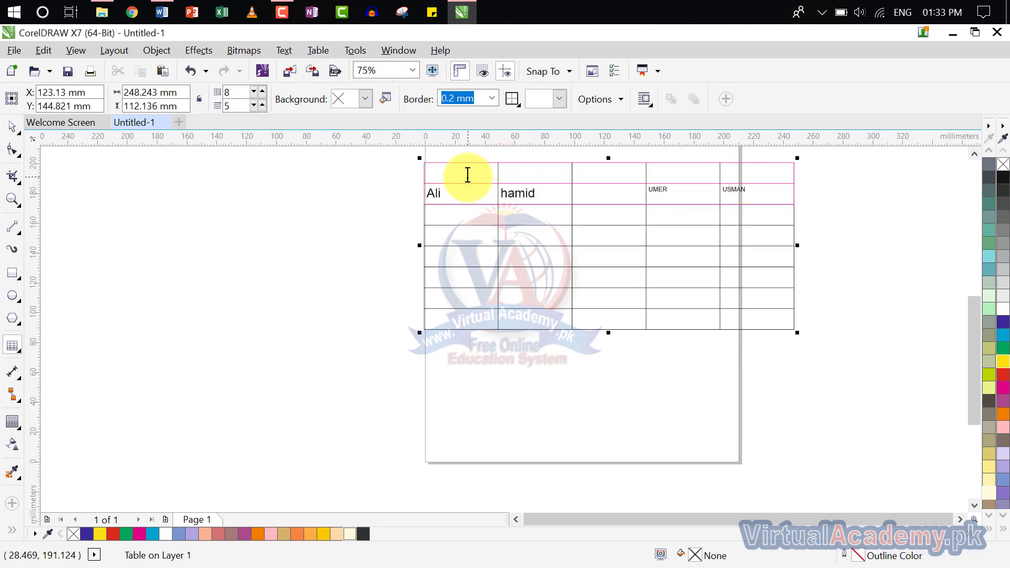
- Select the table's entire first column and delete it
{"action": "left_click_drag", "start_coordinate": [468, 175], "coordinate": [458, 311]}
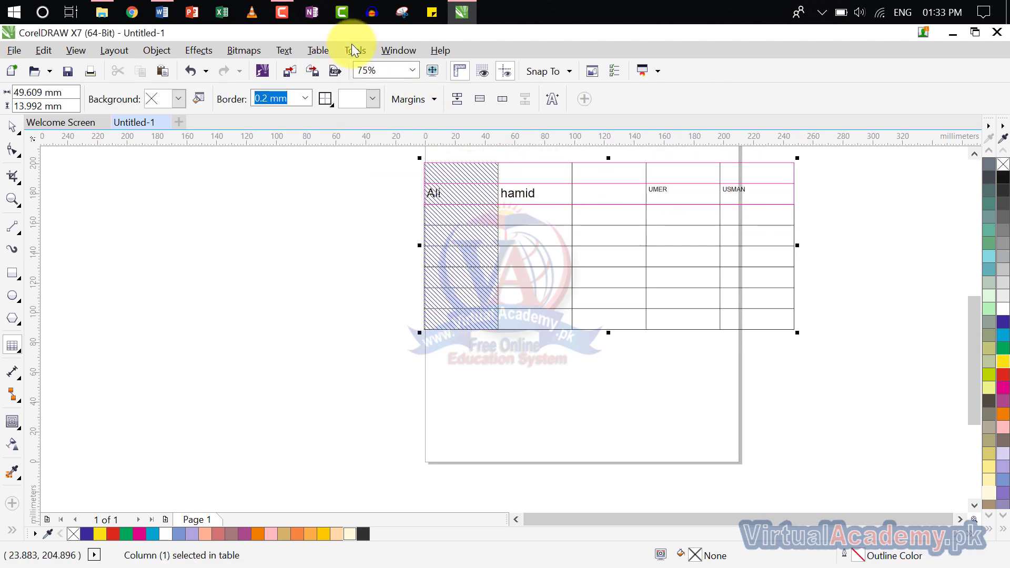
{"action": "left_click", "coordinate": [318, 50]}
{"action": "mouse_move", "coordinate": [361, 160]}
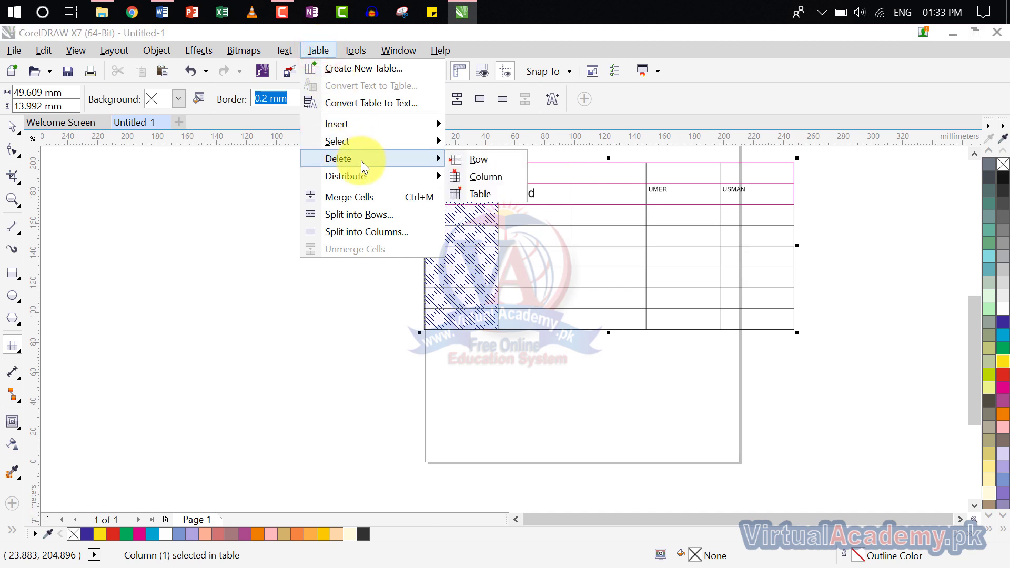
{"action": "left_click", "coordinate": [487, 177]}
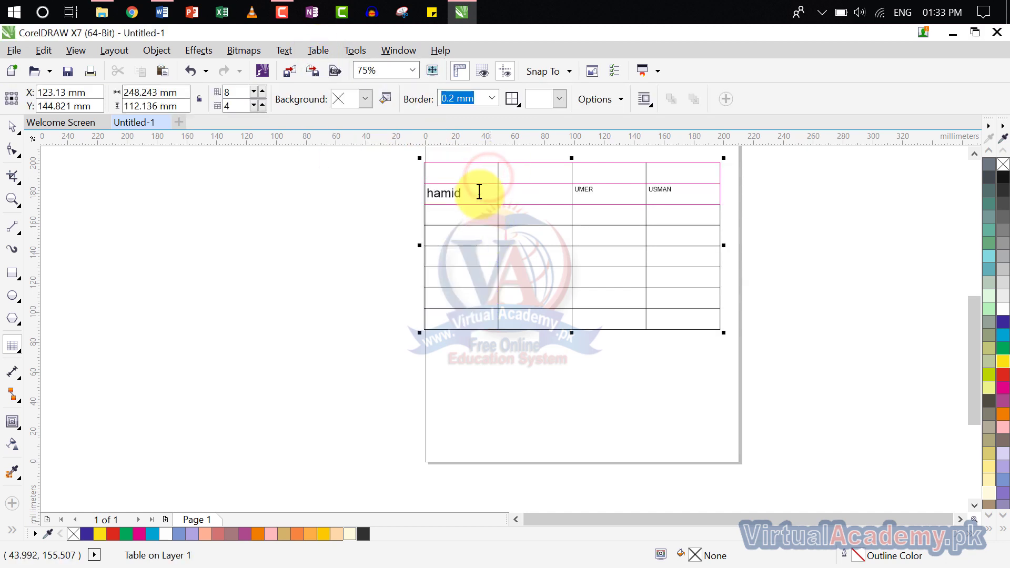
- Delete the entire table and undo the deletion
{"action": "left_click", "coordinate": [318, 50]}
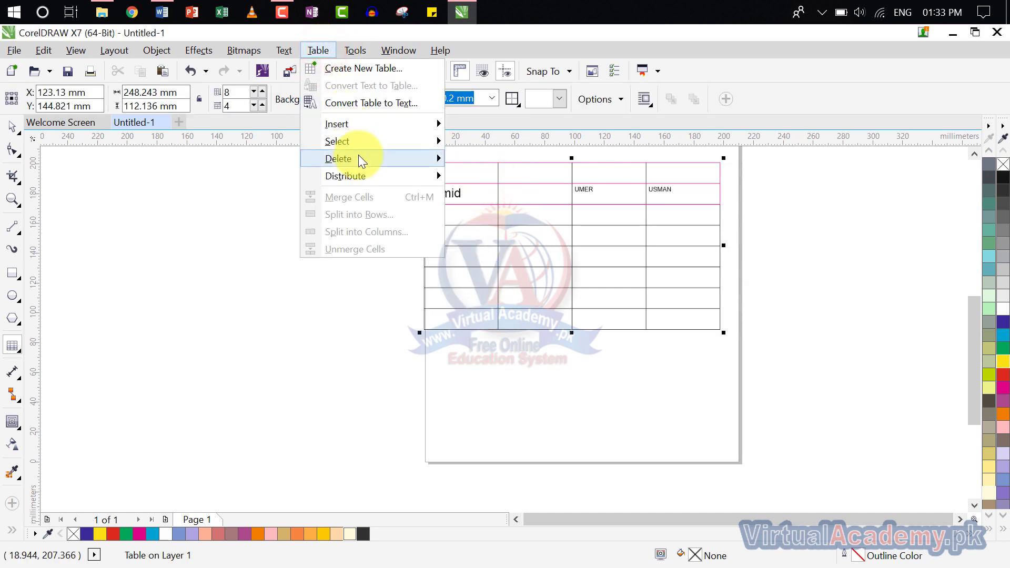
{"action": "mouse_move", "coordinate": [358, 158]}
{"action": "left_click", "coordinate": [472, 192]}
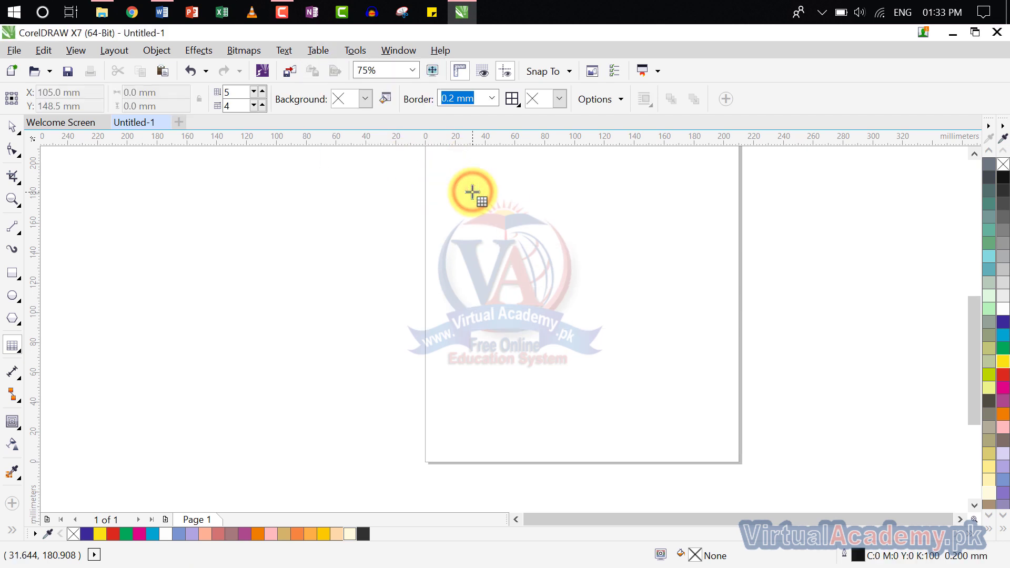
{"action": "key", "text": "ctrl+z"}
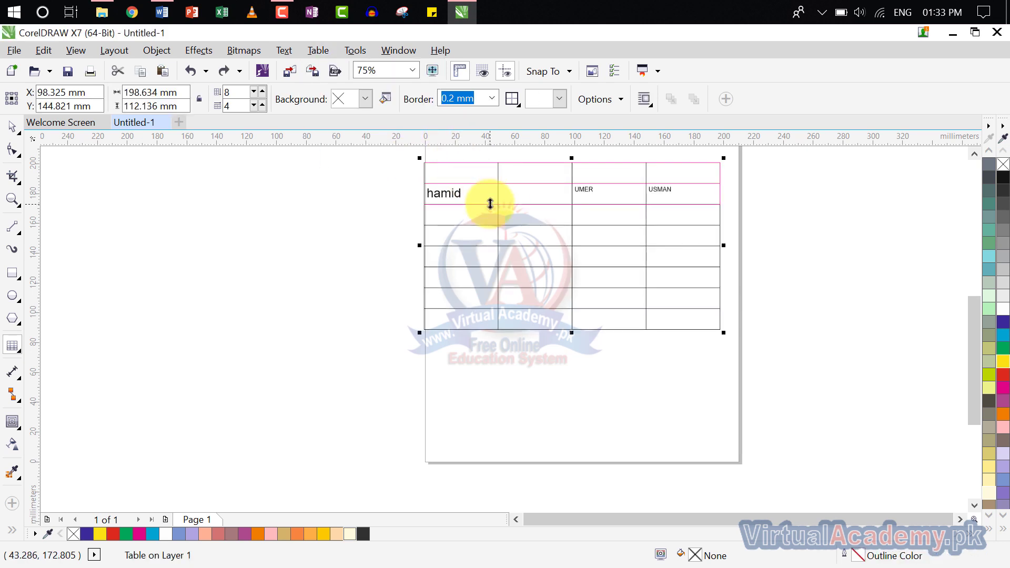
{"action": "left_click", "coordinate": [312, 52]}
{"action": "mouse_move", "coordinate": [362, 163]}
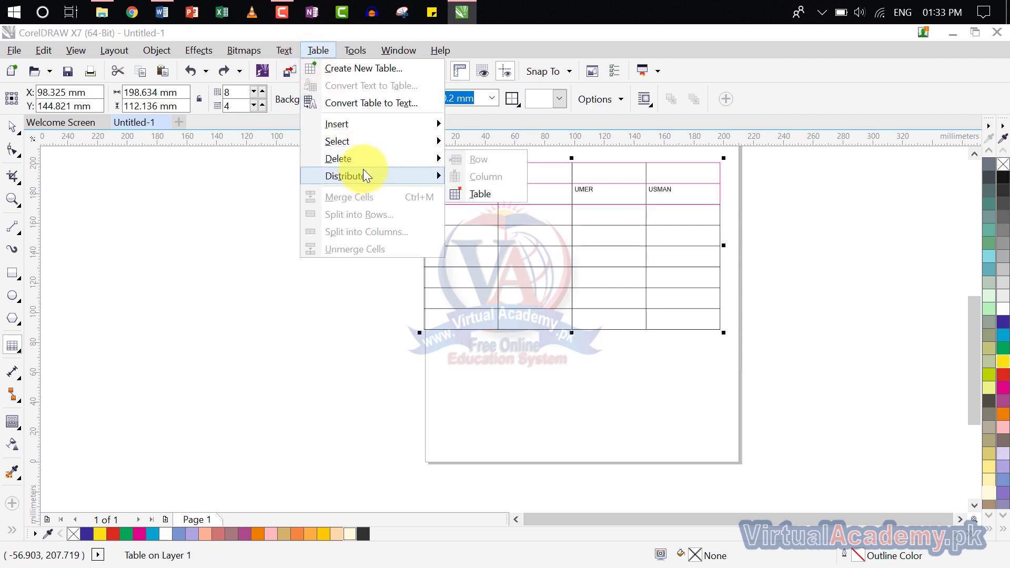
{"action": "left_click", "coordinate": [513, 273]}
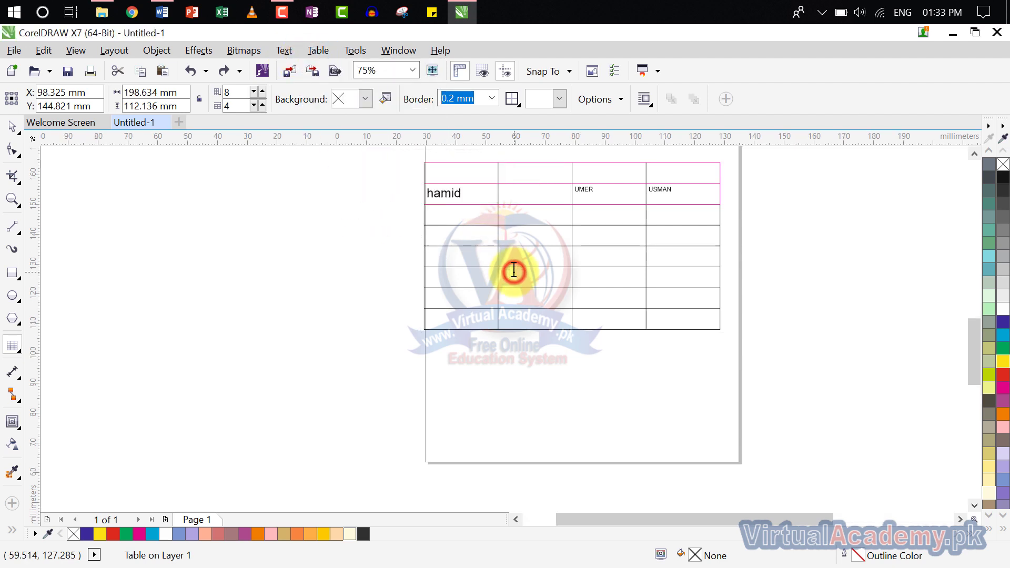
- Narrow the table's first column to about 22 mm and move the border between the second and third columns inward to about 79 mm
{"action": "scroll", "coordinate": [515, 263], "scroll_direction": "up", "scroll_amount": 2}
{"action": "scroll", "coordinate": [528, 341], "scroll_direction": "up", "scroll_amount": 2}
{"action": "scroll", "coordinate": [494, 284], "scroll_direction": "down", "scroll_amount": 2}
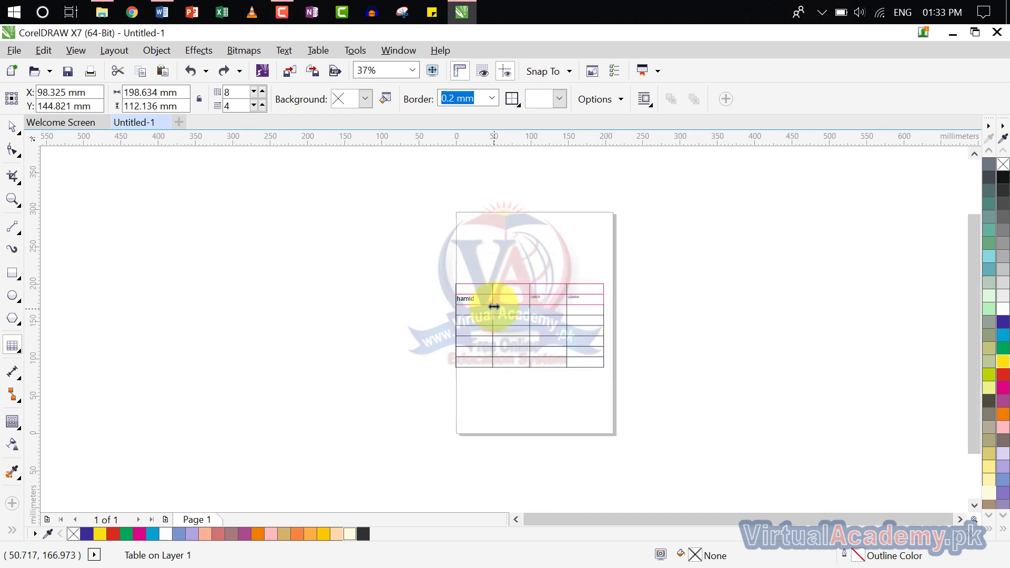
{"action": "scroll", "coordinate": [493, 295], "scroll_direction": "up", "scroll_amount": 2}
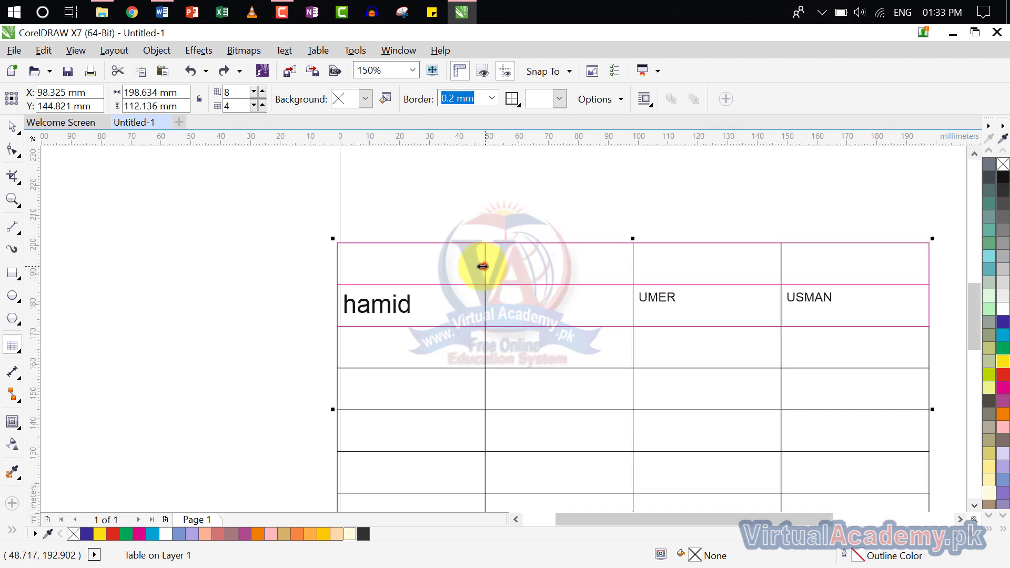
{"action": "left_click_drag", "start_coordinate": [482, 267], "coordinate": [403, 265]}
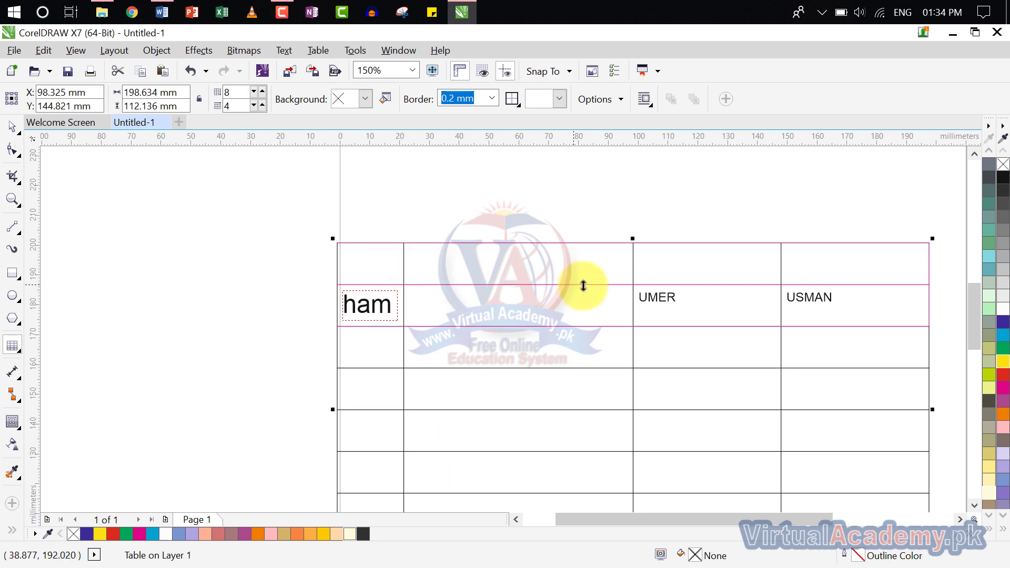
{"action": "left_click_drag", "start_coordinate": [631, 267], "coordinate": [576, 266]}
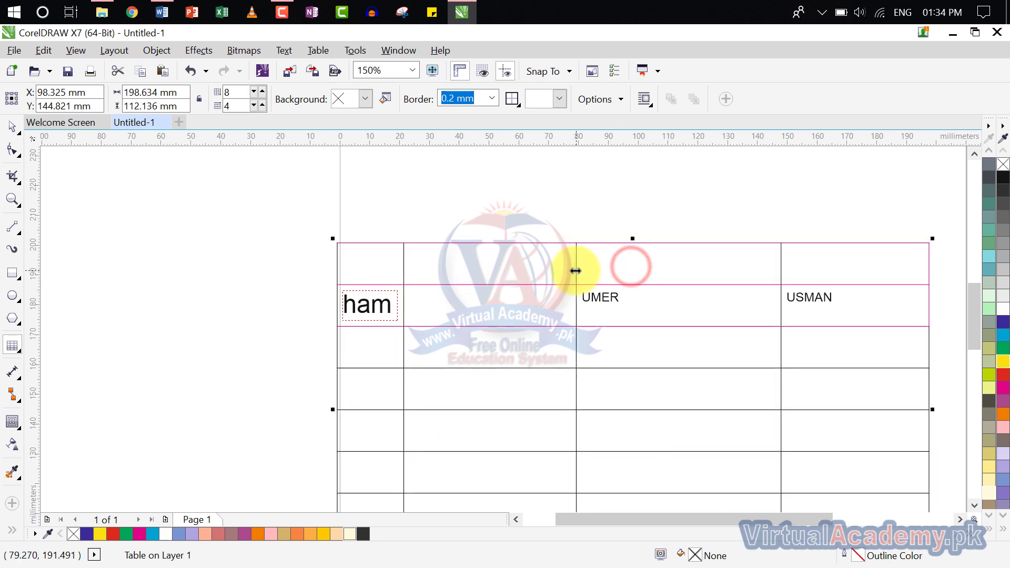
- Lower the border beneath the table's second row, select all cells, and distribute the rows evenly
{"action": "scroll", "coordinate": [576, 267], "scroll_direction": "down", "scroll_amount": 1}
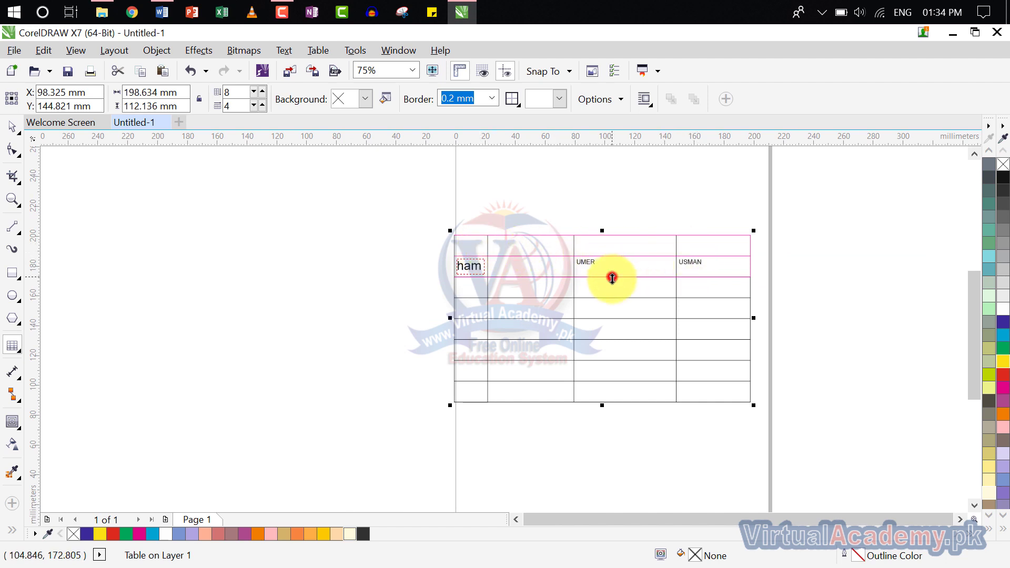
{"action": "left_click_drag", "start_coordinate": [612, 278], "coordinate": [610, 334]}
{"action": "mouse_move", "coordinate": [707, 395]}
{"action": "left_mouse_down"}
{"action": "mouse_move", "coordinate": [517, 342]}
{"action": "mouse_move", "coordinate": [466, 252]}
{"action": "left_mouse_up"}
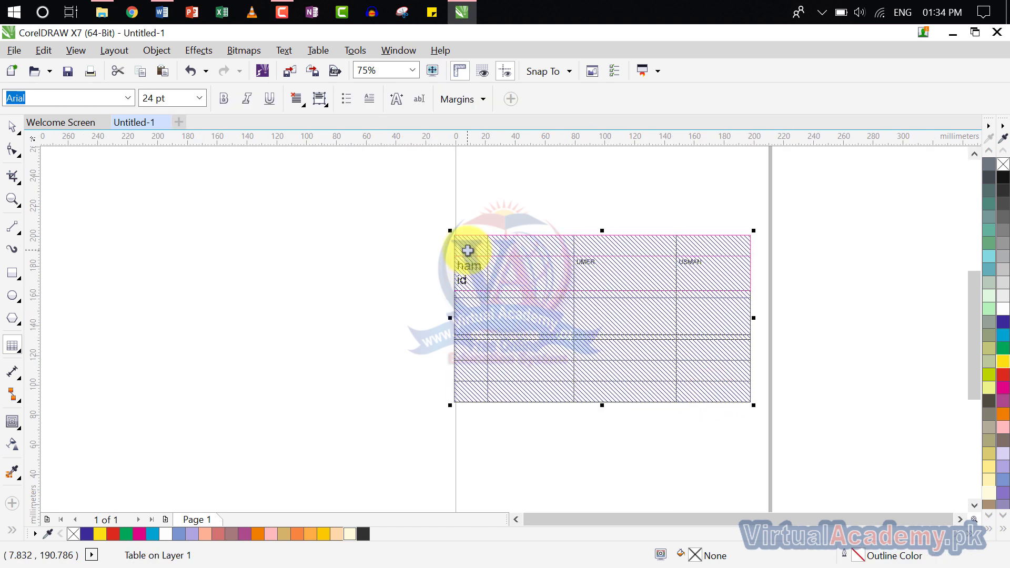
{"action": "left_click", "coordinate": [311, 50]}
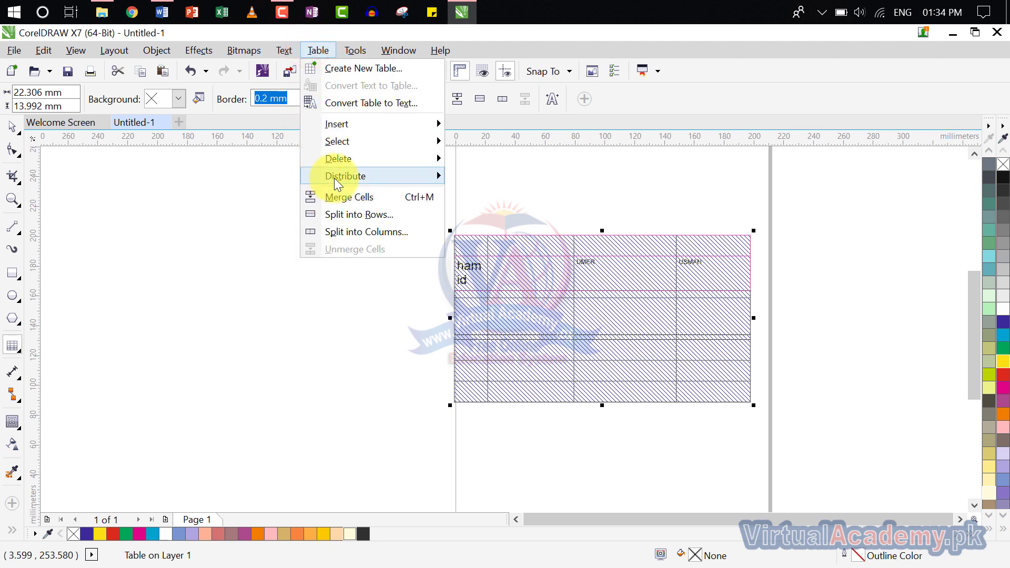
{"action": "mouse_move", "coordinate": [391, 178]}
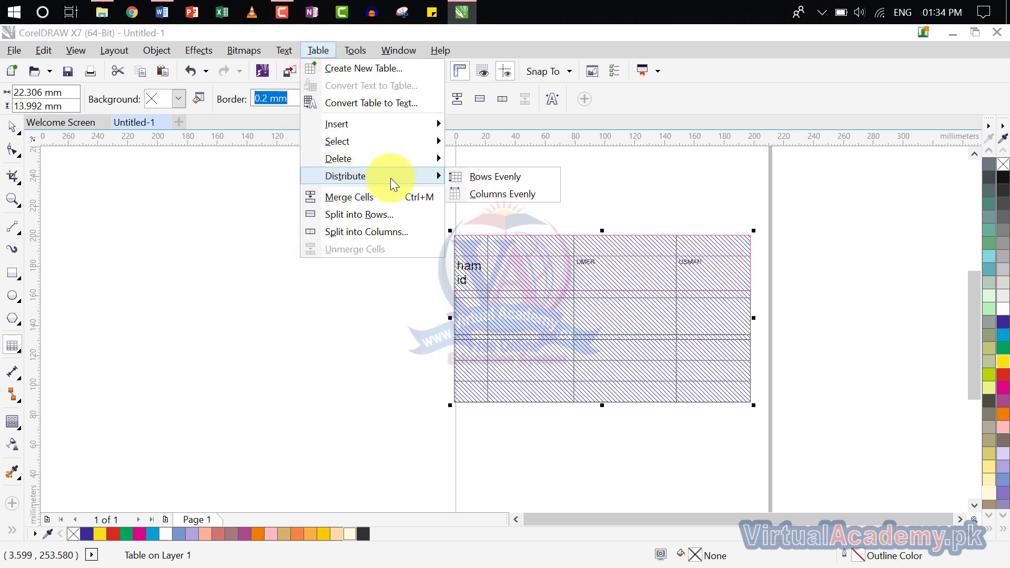
{"action": "left_click", "coordinate": [505, 180]}
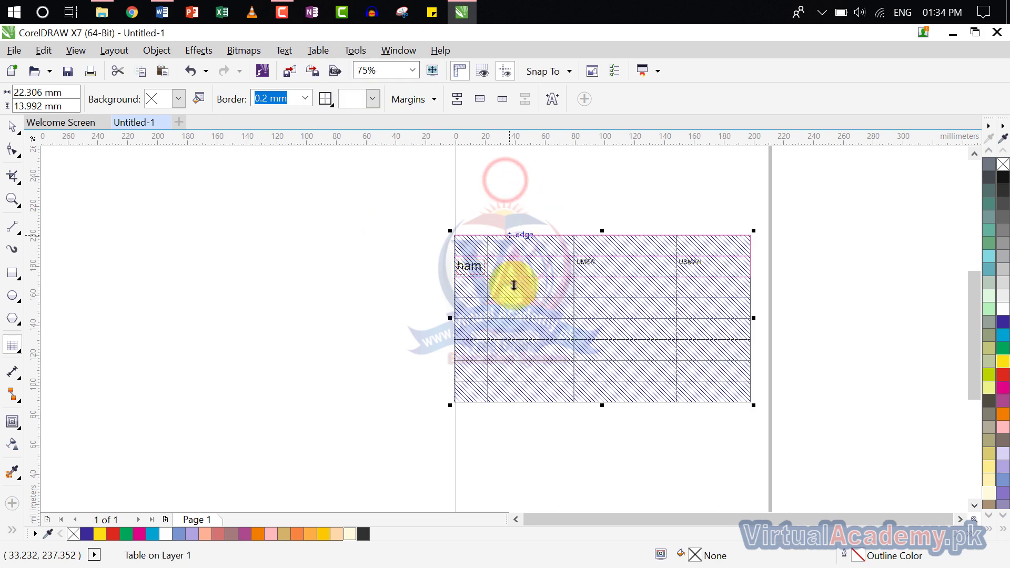
- Distribute the selected table's columns evenly
{"action": "scroll", "coordinate": [514, 284], "scroll_direction": "up", "scroll_amount": 2}
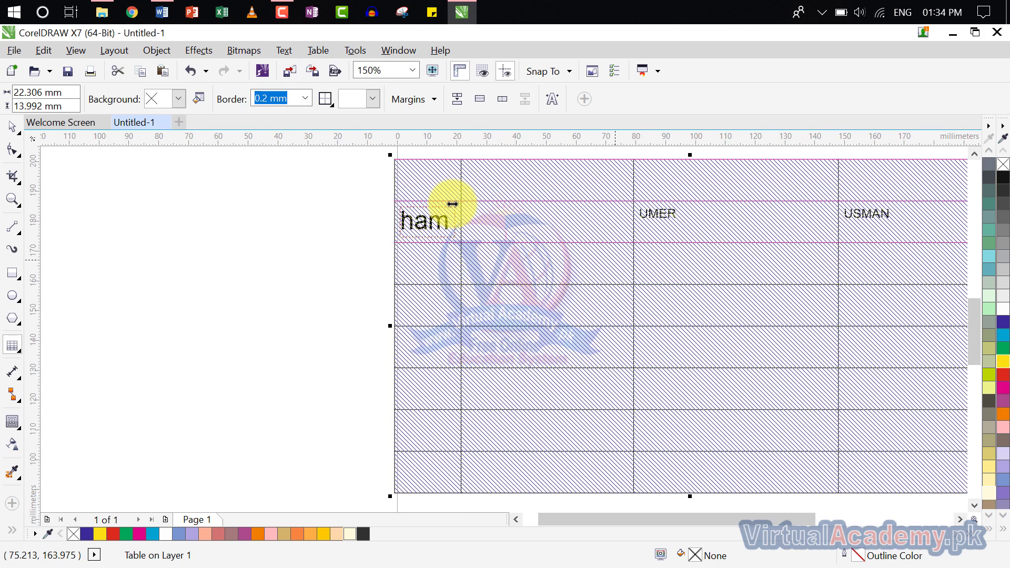
{"action": "left_click", "coordinate": [310, 55]}
{"action": "mouse_move", "coordinate": [358, 178]}
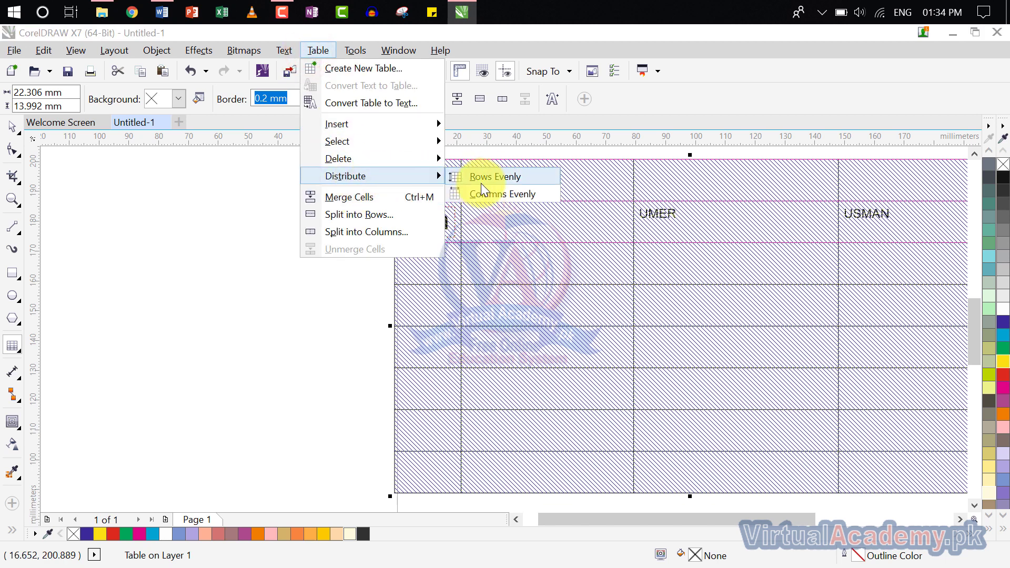
{"action": "left_click", "coordinate": [493, 196]}
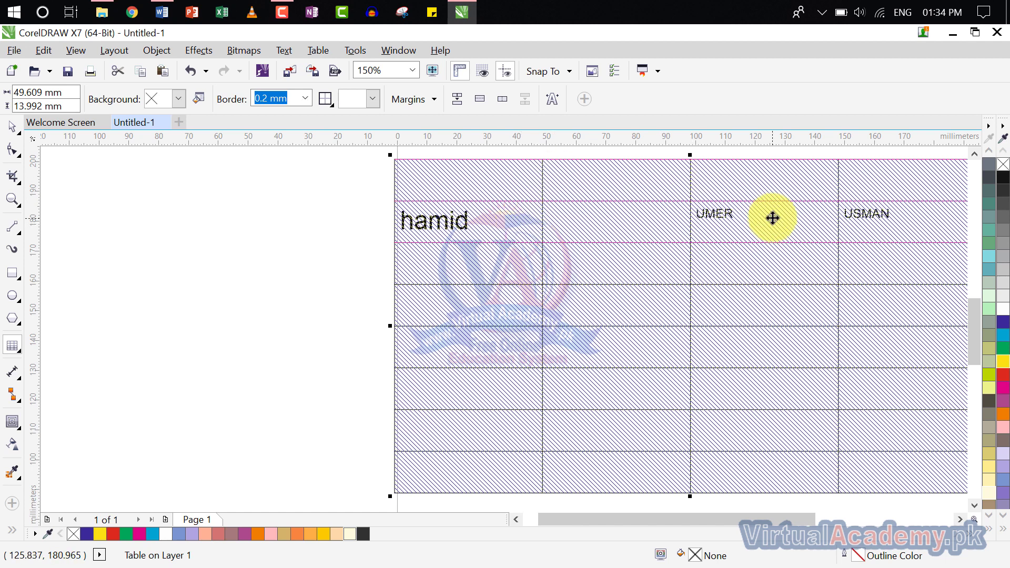
- Clear the table's cell selection and switch to the Pick tool
{"action": "scroll", "coordinate": [772, 218], "scroll_direction": "right", "scroll_amount": 3}
{"action": "left_click", "coordinate": [518, 260]}
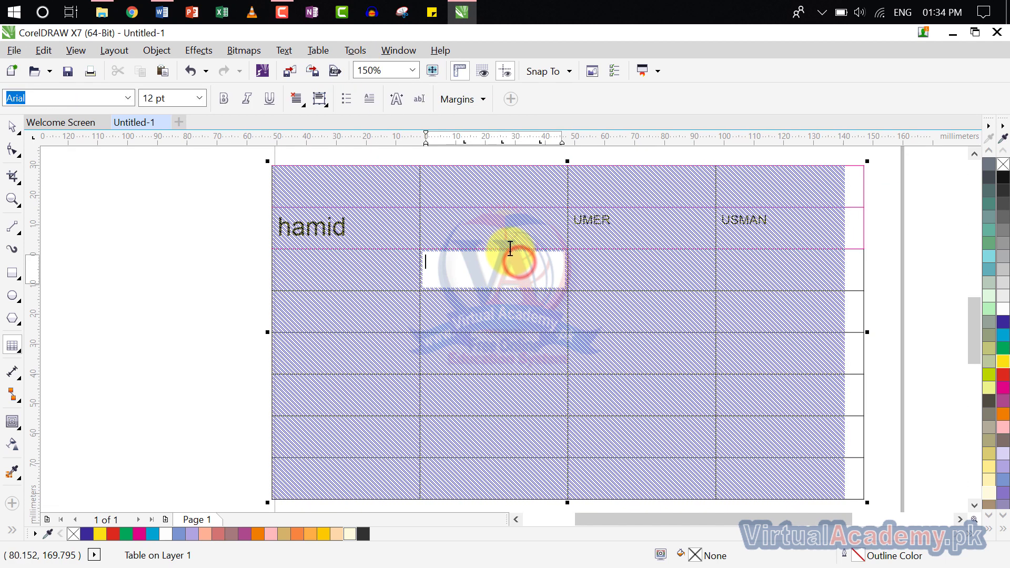
{"action": "left_click_drag", "start_coordinate": [510, 249], "coordinate": [527, 300]}
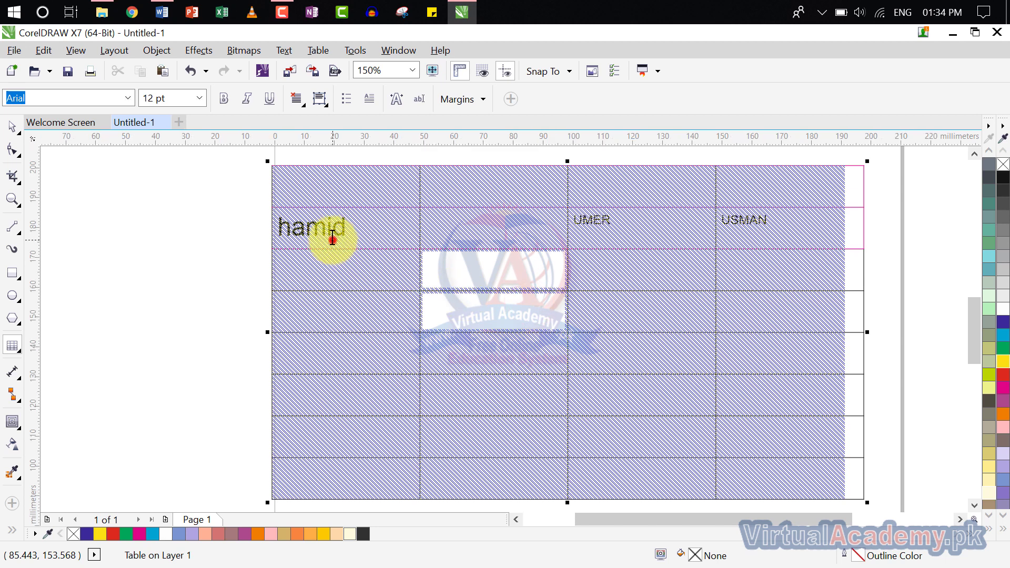
{"action": "left_click_drag", "start_coordinate": [332, 239], "coordinate": [226, 236]}
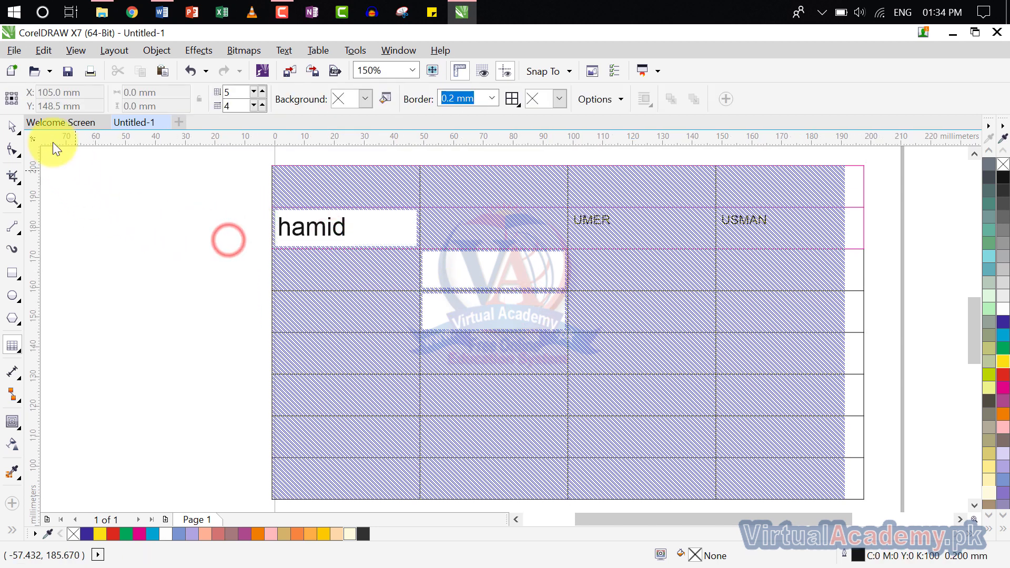
{"action": "left_click", "coordinate": [18, 126]}
{"action": "scroll", "coordinate": [169, 248], "scroll_direction": "down", "scroll_amount": 3}
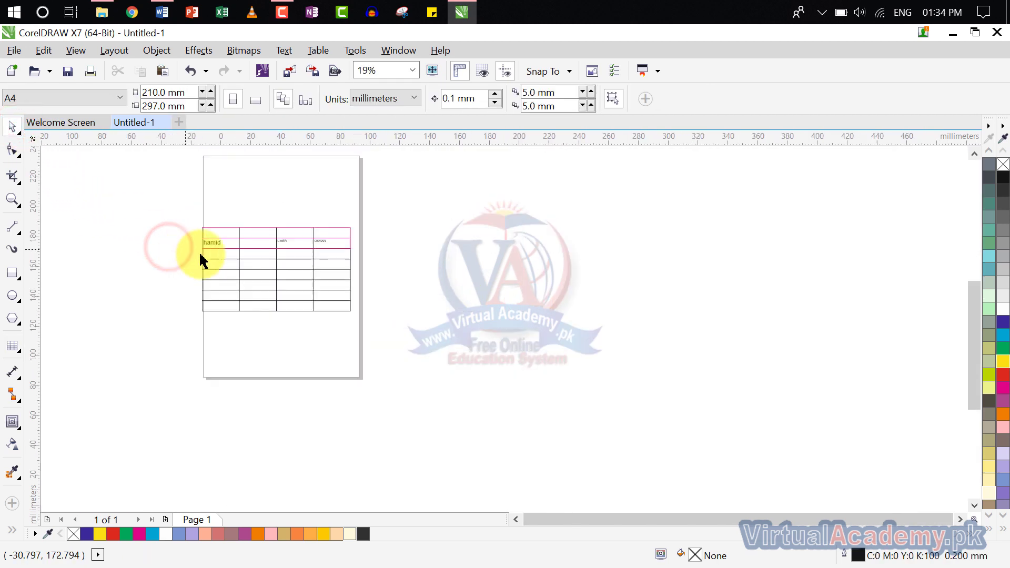
{"action": "scroll", "coordinate": [266, 268], "scroll_direction": "up", "scroll_amount": 3}
{"action": "scroll", "coordinate": [266, 262], "scroll_direction": "up", "scroll_amount": 1}
{"action": "left_click_drag", "start_coordinate": [266, 263], "coordinate": [361, 344]}
{"action": "scroll", "coordinate": [361, 344], "scroll_direction": "down", "scroll_amount": 1}
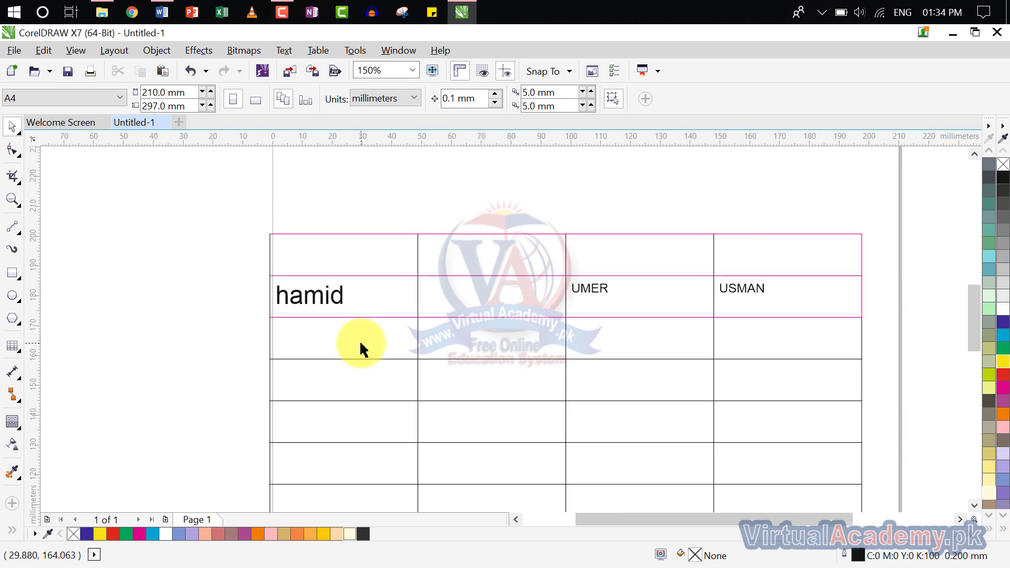
{"action": "left_click", "coordinate": [356, 263]}
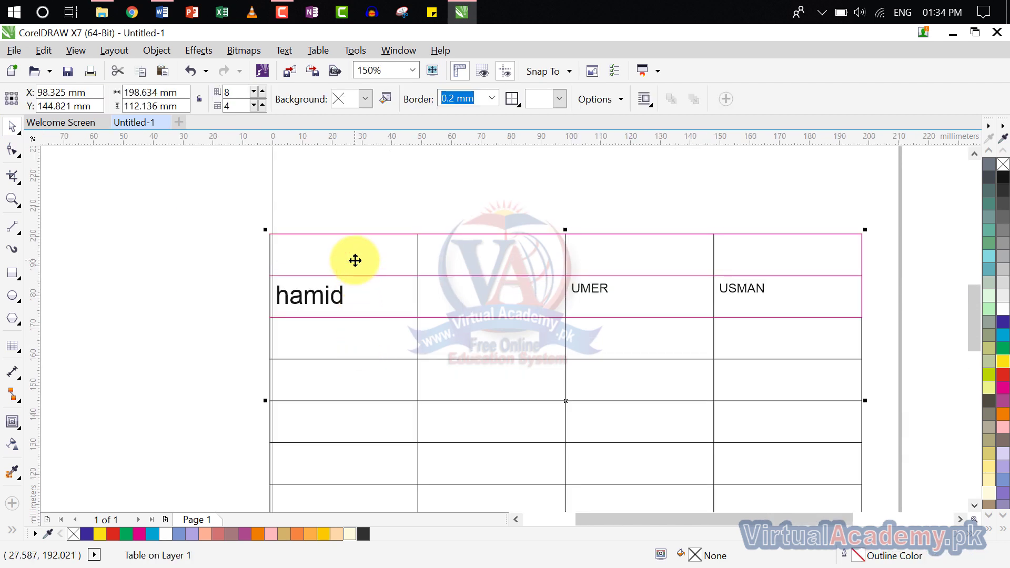
{"action": "left_click", "coordinate": [355, 262]}
{"action": "left_click_drag", "start_coordinate": [354, 261], "coordinate": [356, 329]}
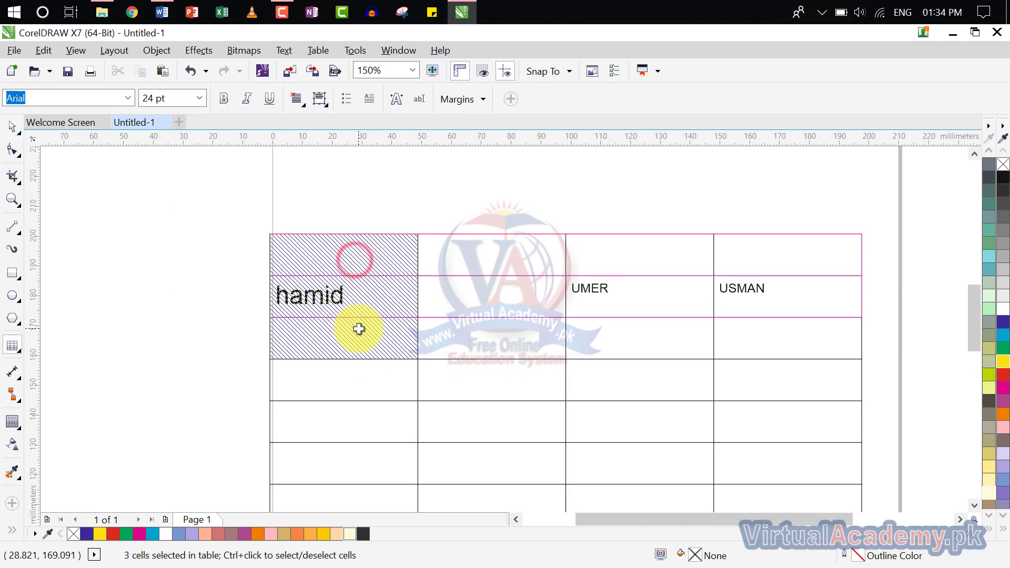
{"action": "left_click", "coordinate": [305, 50]}
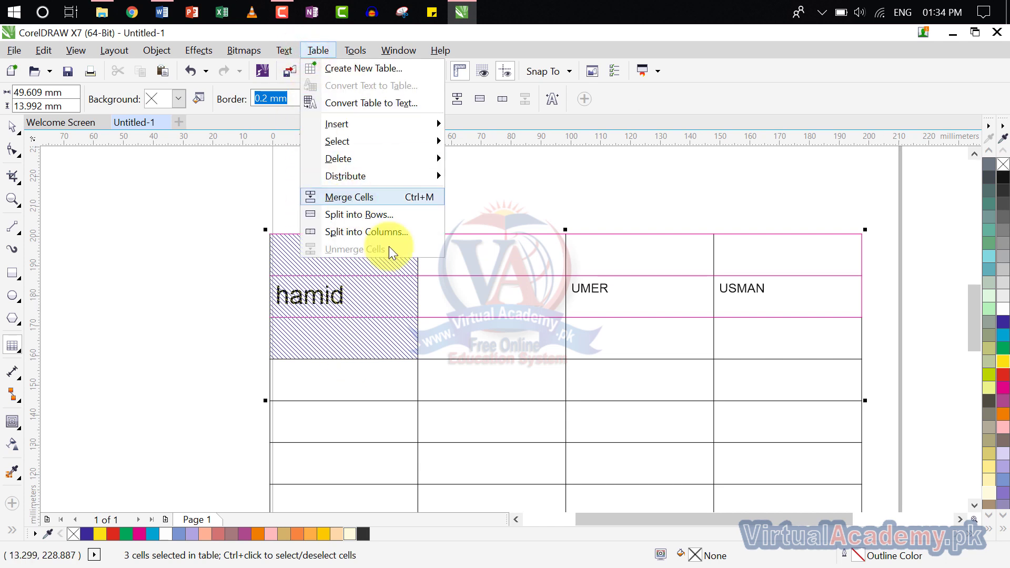
{"action": "left_click", "coordinate": [463, 306]}
- Select all cells of the empty top row and merge them into one cell
{"action": "left_click", "coordinate": [706, 262]}
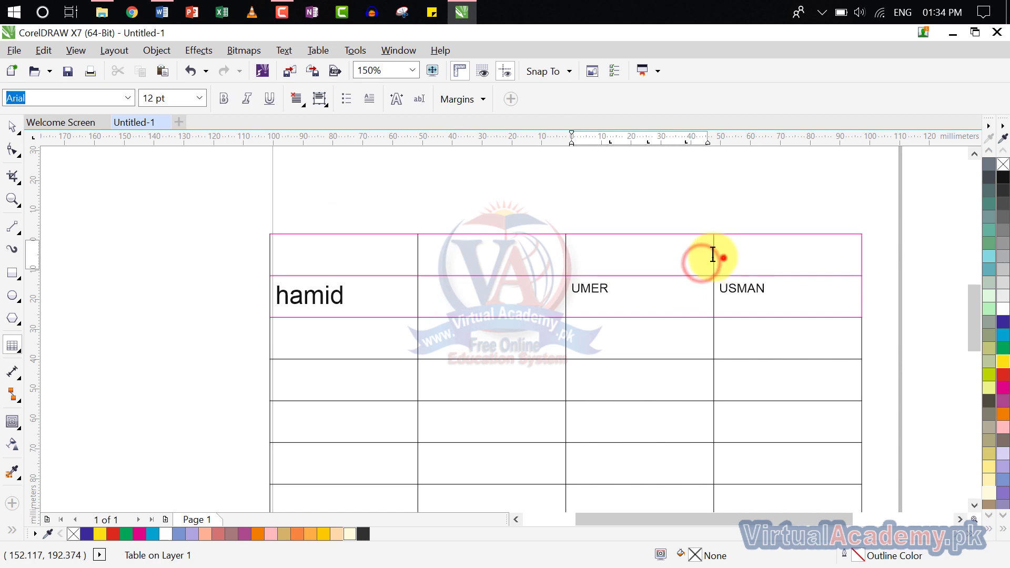
{"action": "left_click_drag", "start_coordinate": [710, 258], "coordinate": [377, 253]}
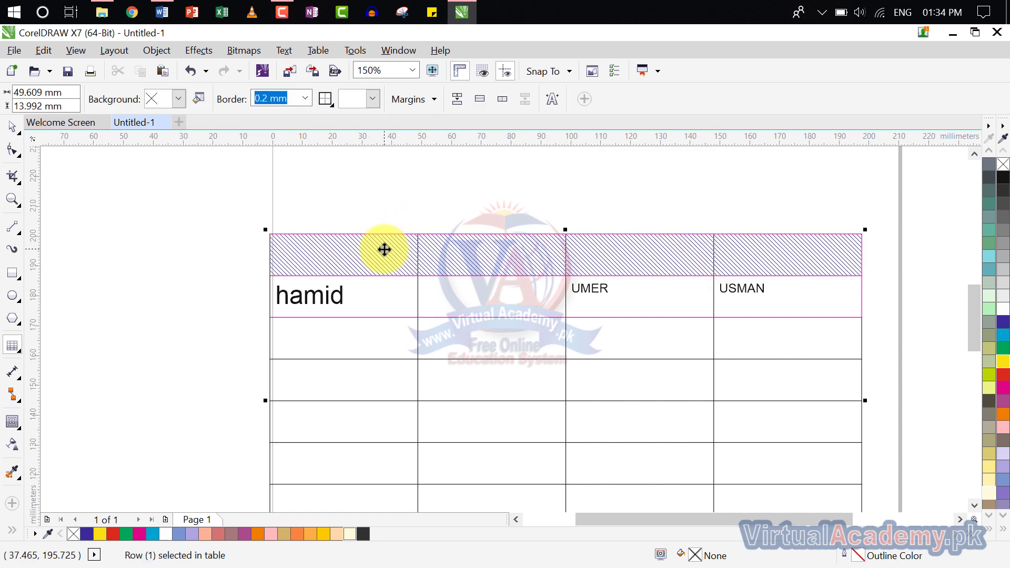
{"action": "left_click", "coordinate": [316, 50]}
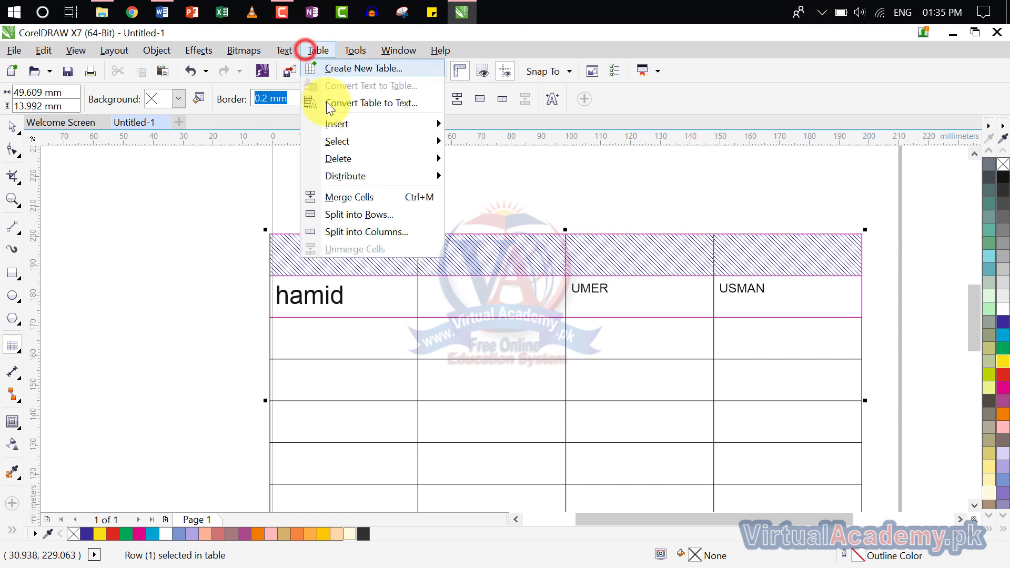
{"action": "left_click", "coordinate": [346, 198]}
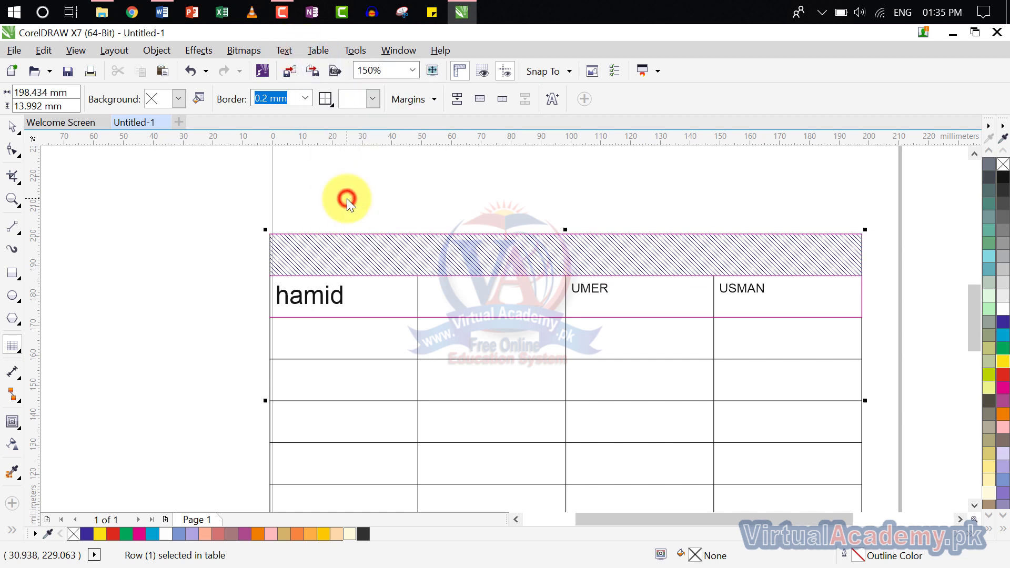
- Enter a sample first name in the merged top cell and place the cursor after it
{"action": "left_click", "coordinate": [337, 261]}
{"action": "left_click", "coordinate": [365, 302]}
{"action": "left_click", "coordinate": [383, 261]}
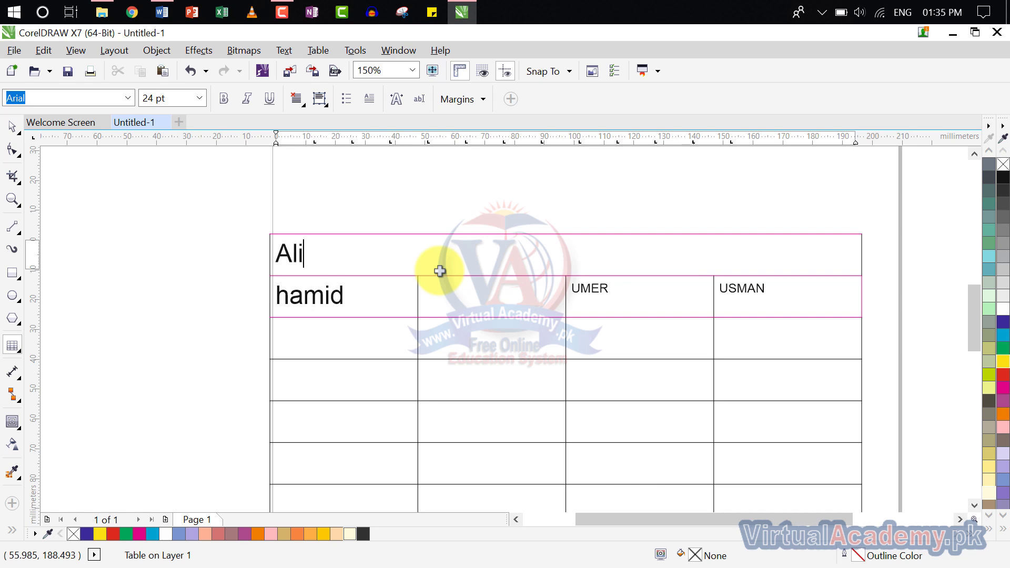
{"action": "left_click_drag", "start_coordinate": [271, 251], "coordinate": [255, 255]}
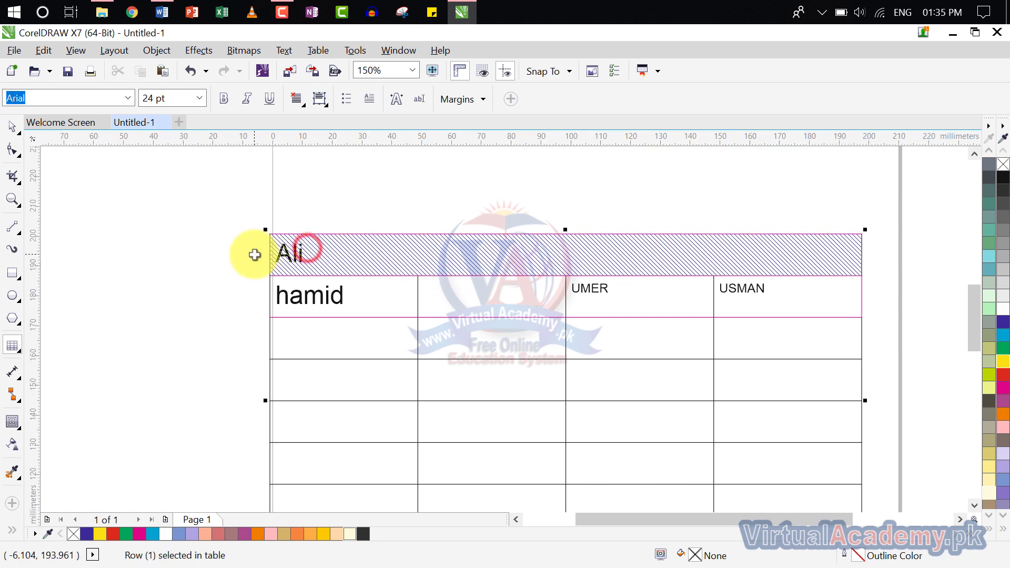
{"action": "left_click", "coordinate": [322, 259]}
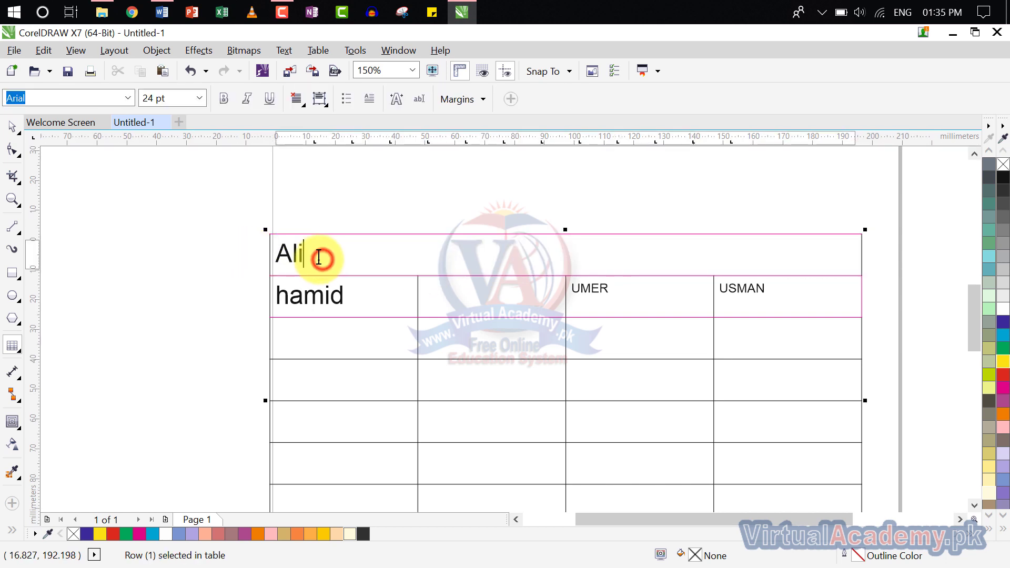
- Center the text horizontally in the merged top cell and place the cursor in the empty second cell below it
{"action": "left_click", "coordinate": [320, 105]}
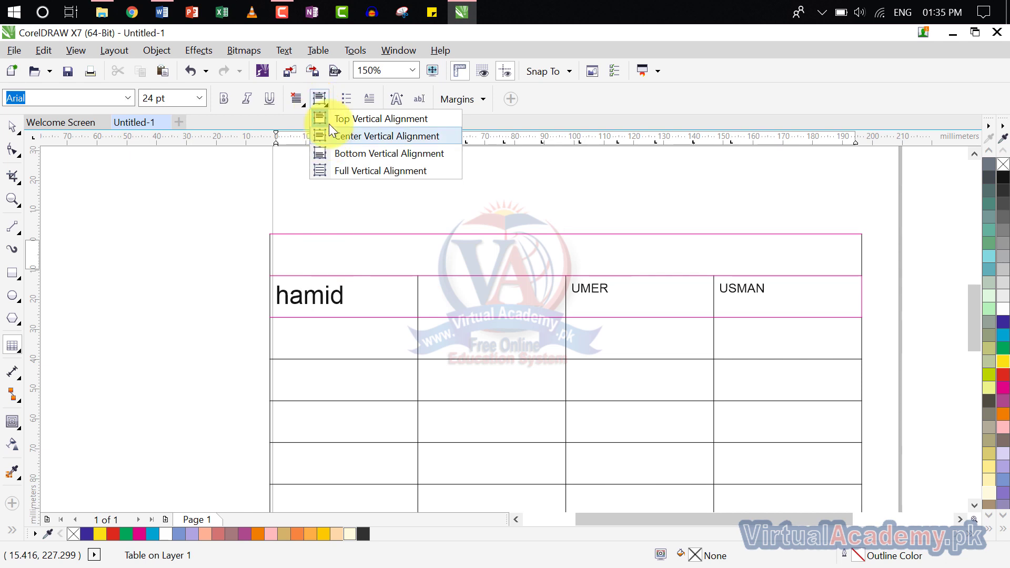
{"action": "left_click", "coordinate": [345, 151]}
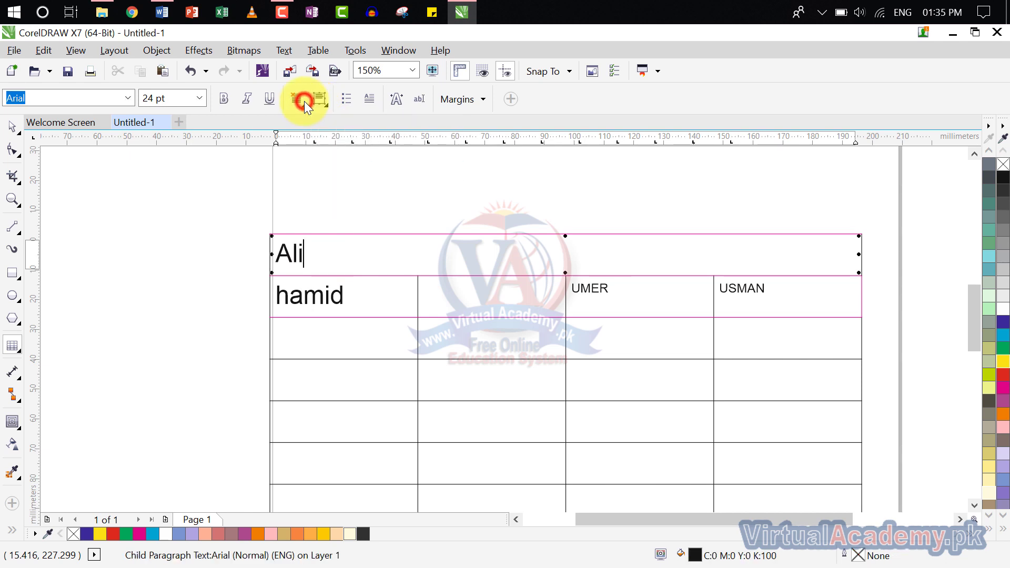
{"action": "left_click", "coordinate": [304, 101]}
{"action": "left_click", "coordinate": [332, 154]}
{"action": "left_click", "coordinate": [332, 153]}
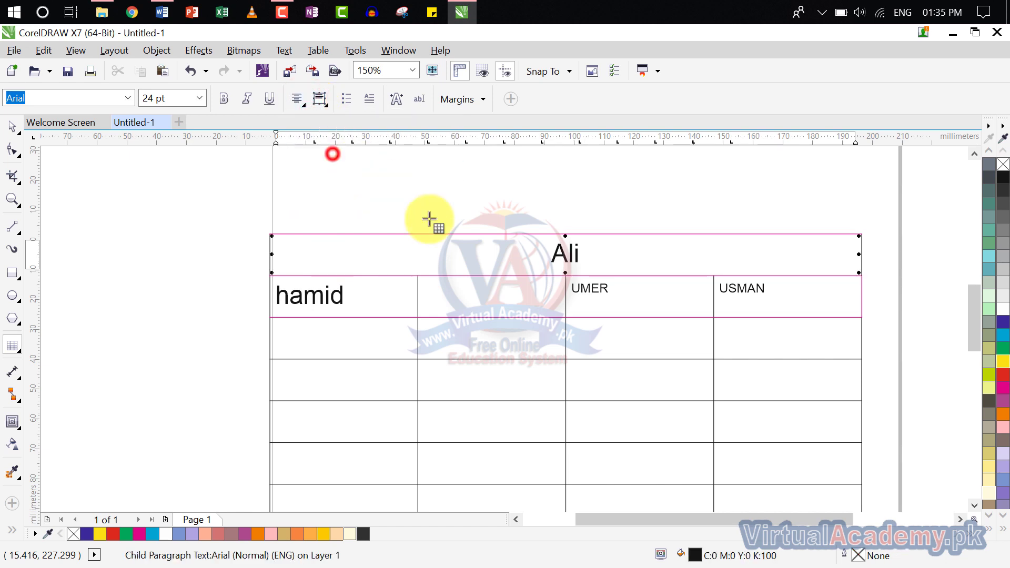
{"action": "left_click", "coordinate": [535, 304]}
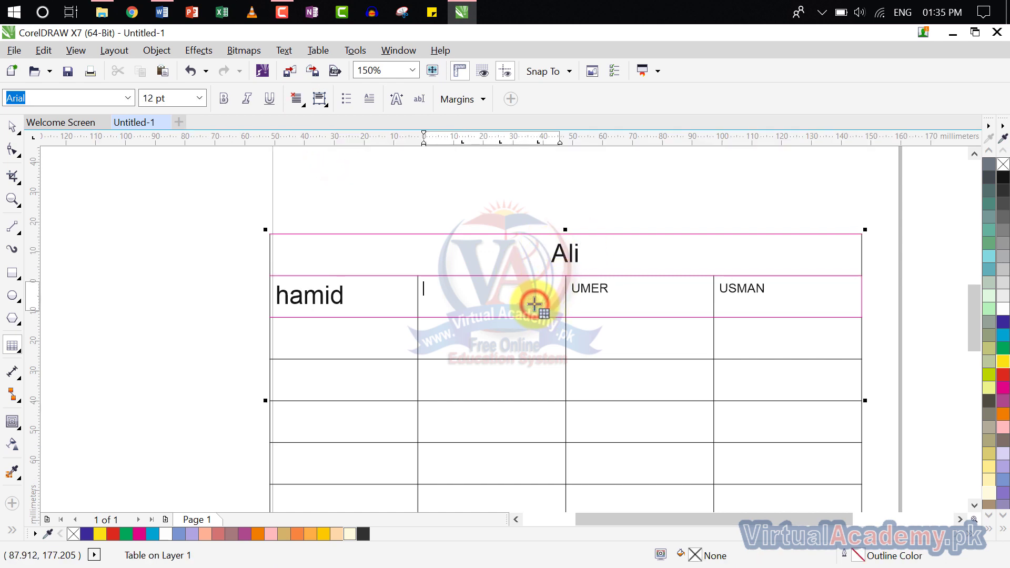
{"action": "left_click_drag", "start_coordinate": [397, 299], "coordinate": [398, 358]}
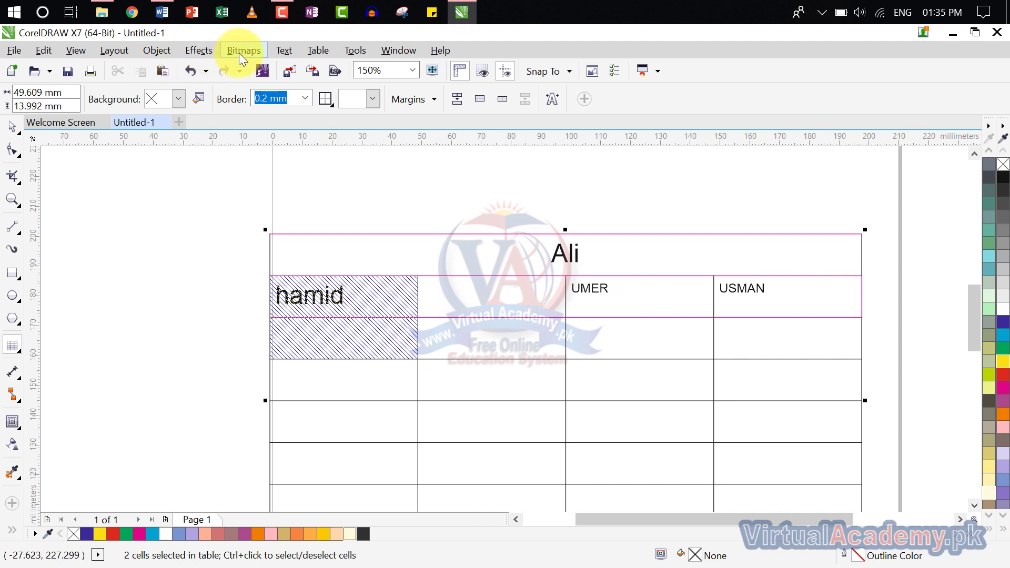
{"action": "left_click", "coordinate": [293, 51]}
{"action": "mouse_move", "coordinate": [316, 50]}
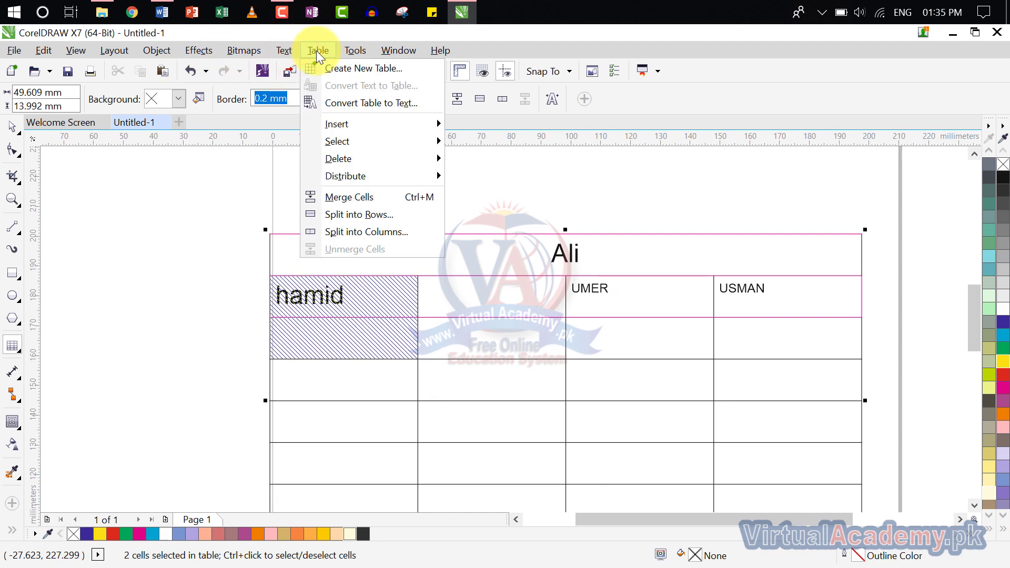
{"action": "left_click", "coordinate": [359, 214]}
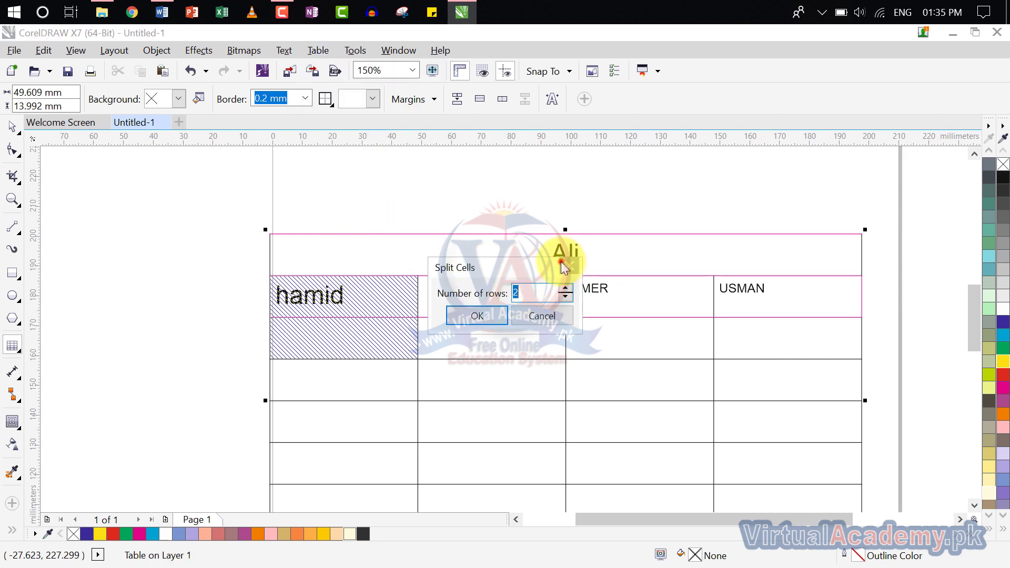
{"action": "key", "text": "Return"}
{"action": "left_click", "coordinate": [464, 303]}
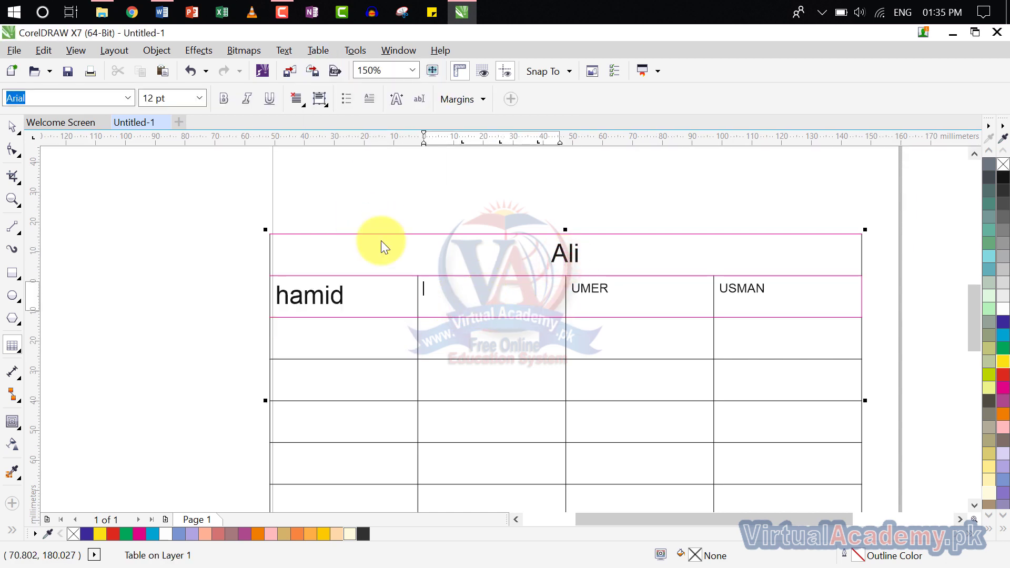
- Select the empty second cell of the second row and split it into three rows
{"action": "left_click", "coordinate": [315, 53]}
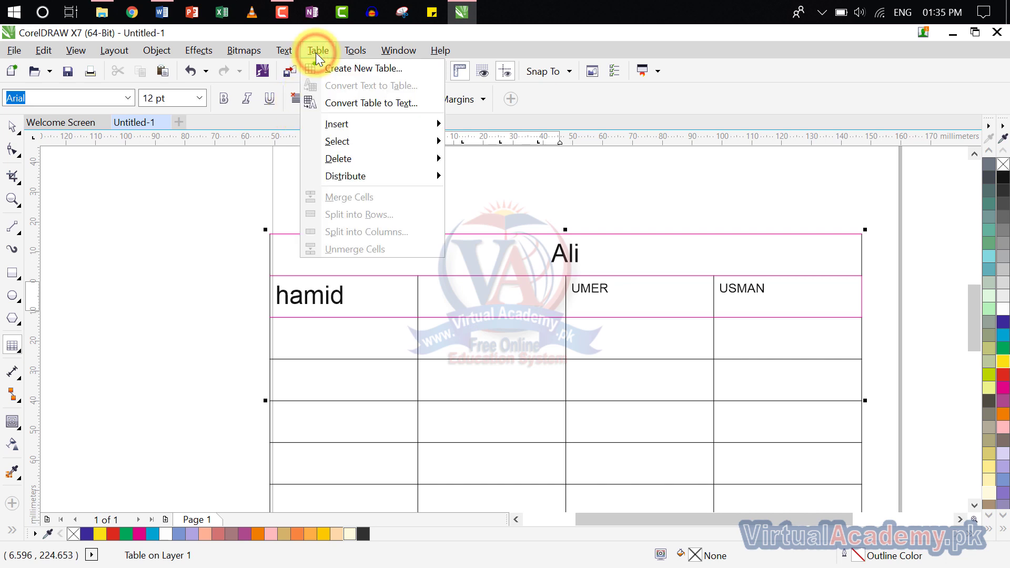
{"action": "mouse_move", "coordinate": [288, 52]}
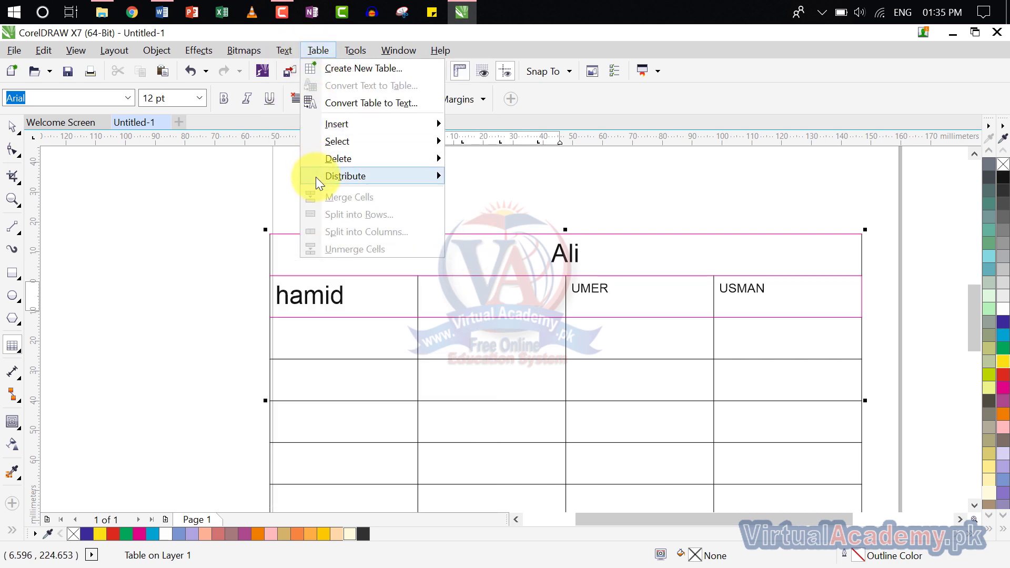
{"action": "left_click", "coordinate": [492, 350]}
{"action": "left_click", "coordinate": [517, 304]}
{"action": "left_click", "coordinate": [441, 305]}
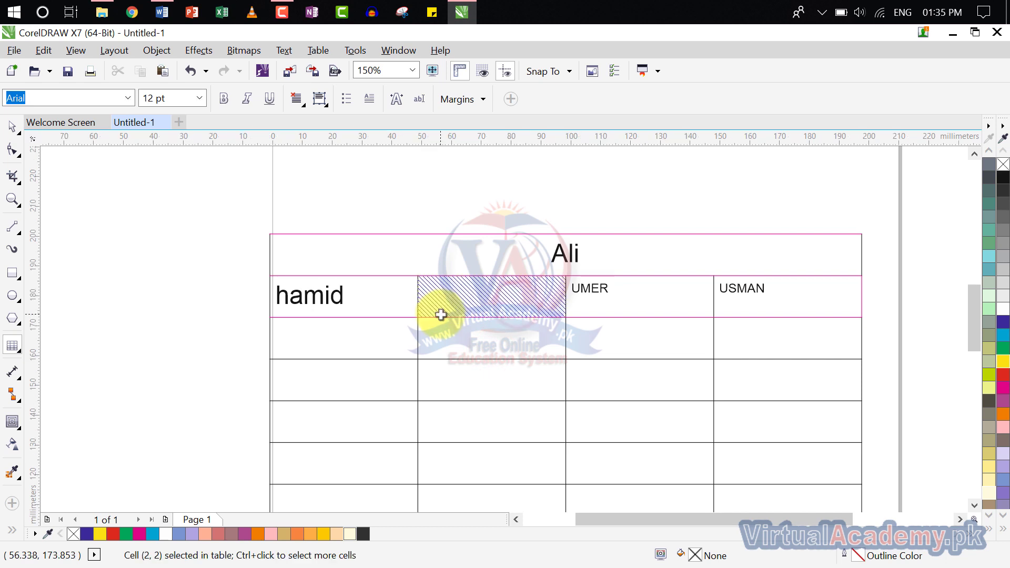
{"action": "left_click", "coordinate": [307, 52]}
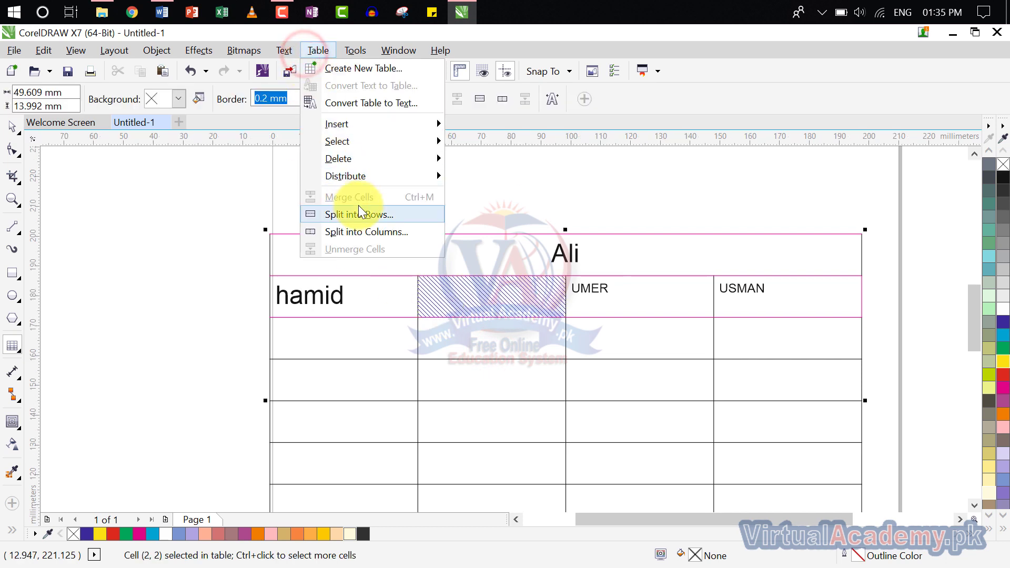
{"action": "left_click", "coordinate": [393, 216]}
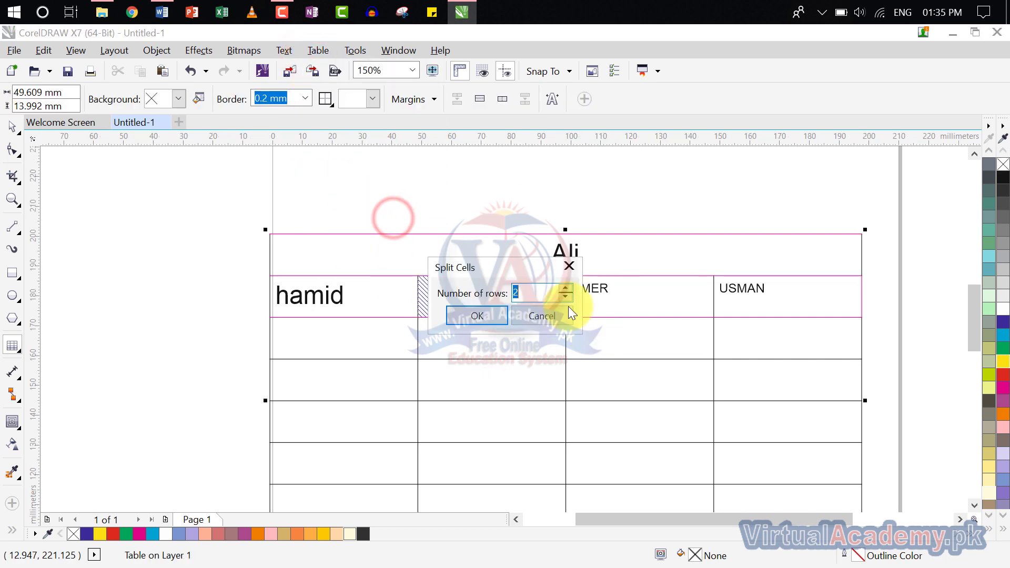
{"action": "left_click", "coordinate": [477, 316]}
{"action": "left_click", "coordinate": [483, 347]}
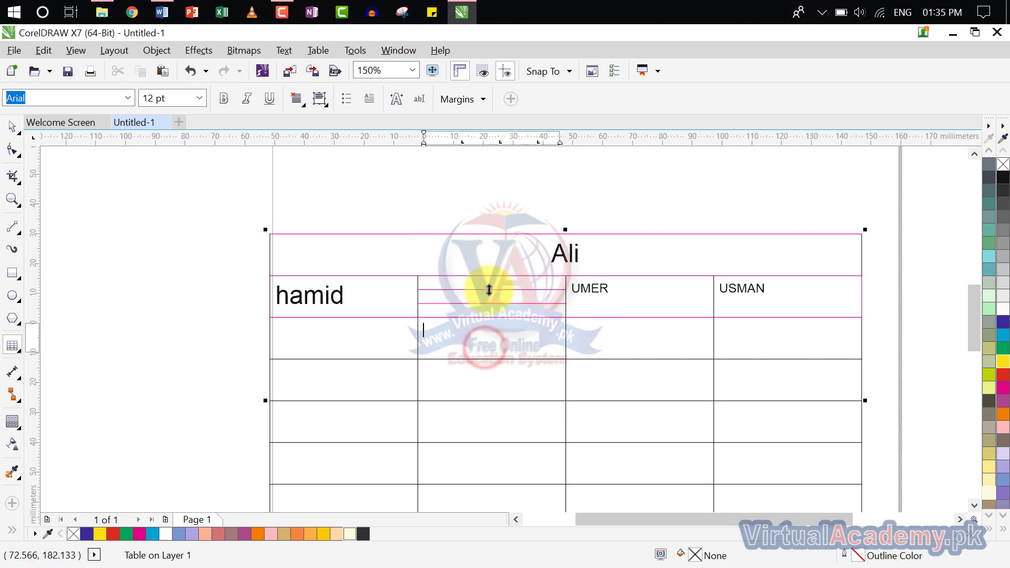
- Select the empty third-column cell directly below the second row and split it into two columns
{"action": "left_click", "coordinate": [619, 340]}
{"action": "left_click", "coordinate": [315, 50]}
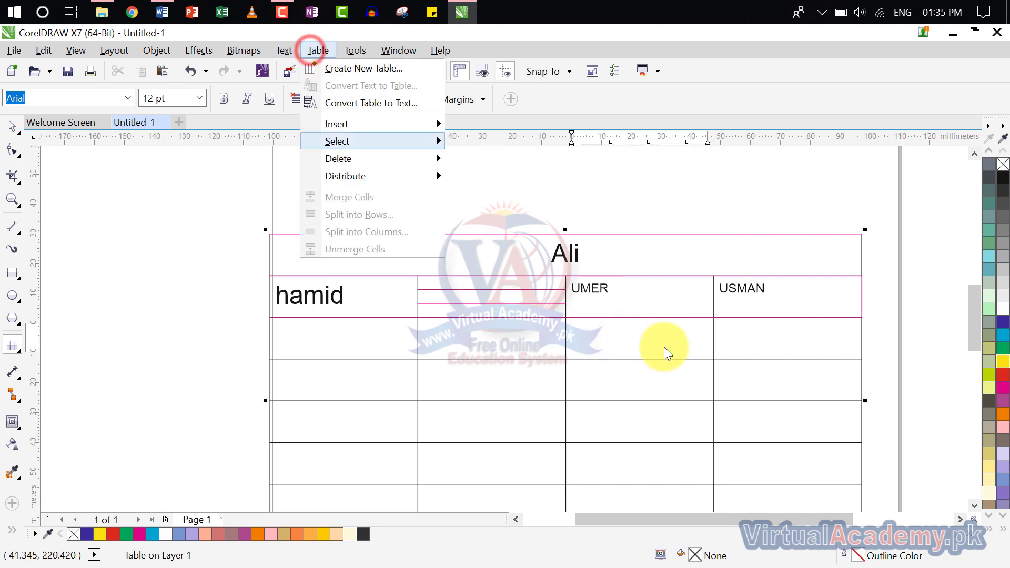
{"action": "left_click", "coordinate": [665, 339]}
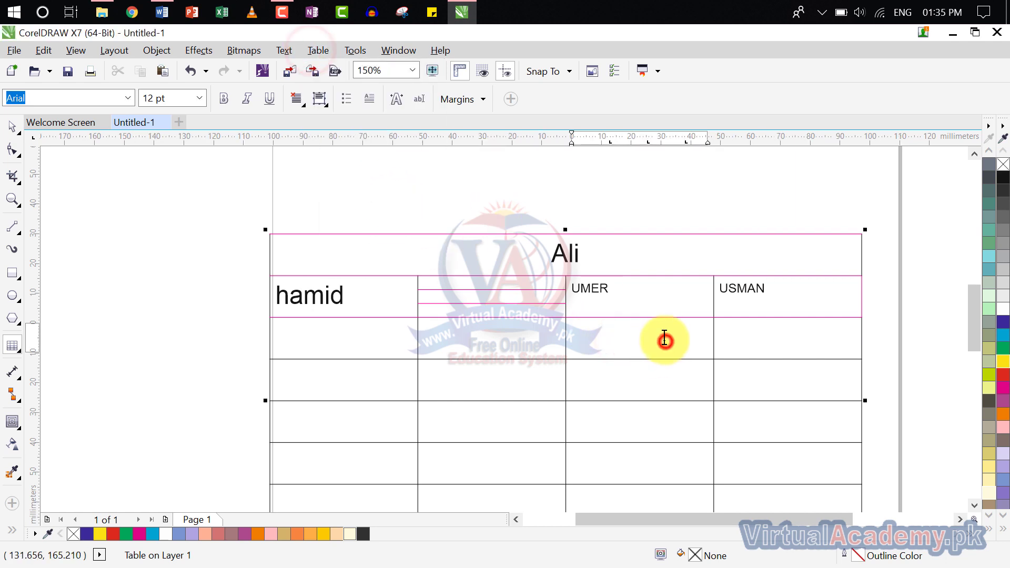
{"action": "left_click_drag", "start_coordinate": [572, 354], "coordinate": [572, 360]}
{"action": "left_click", "coordinate": [583, 342]}
{"action": "left_click_drag", "start_coordinate": [669, 338], "coordinate": [614, 349]}
{"action": "left_click", "coordinate": [303, 55]}
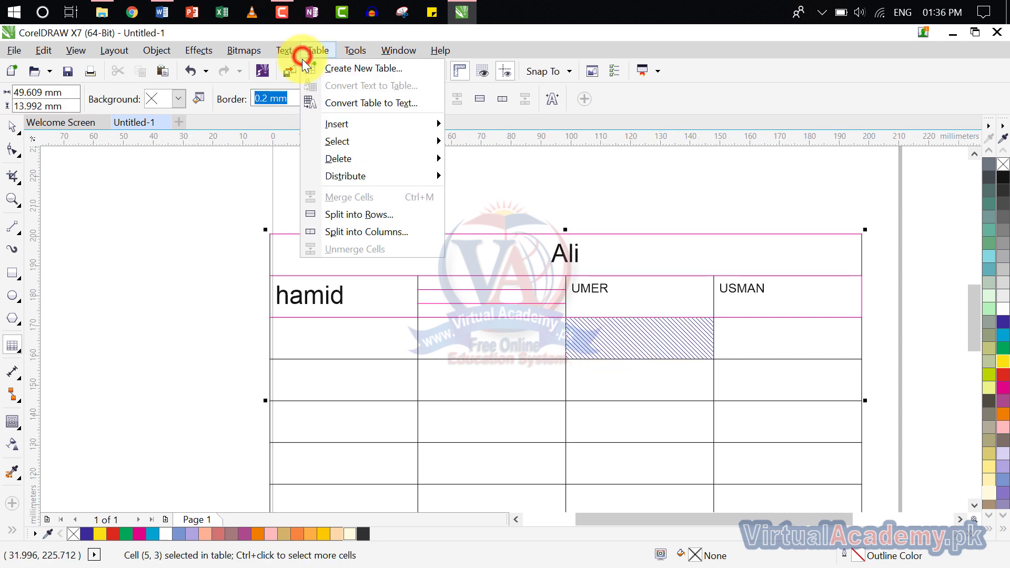
{"action": "left_click", "coordinate": [367, 233]}
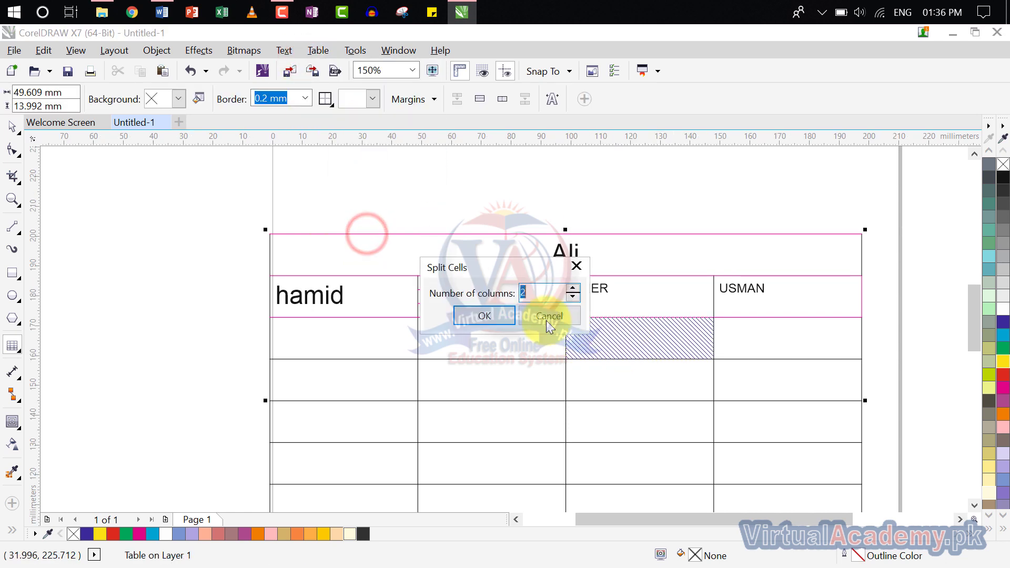
{"action": "left_click", "coordinate": [494, 314]}
{"action": "left_click", "coordinate": [664, 343]}
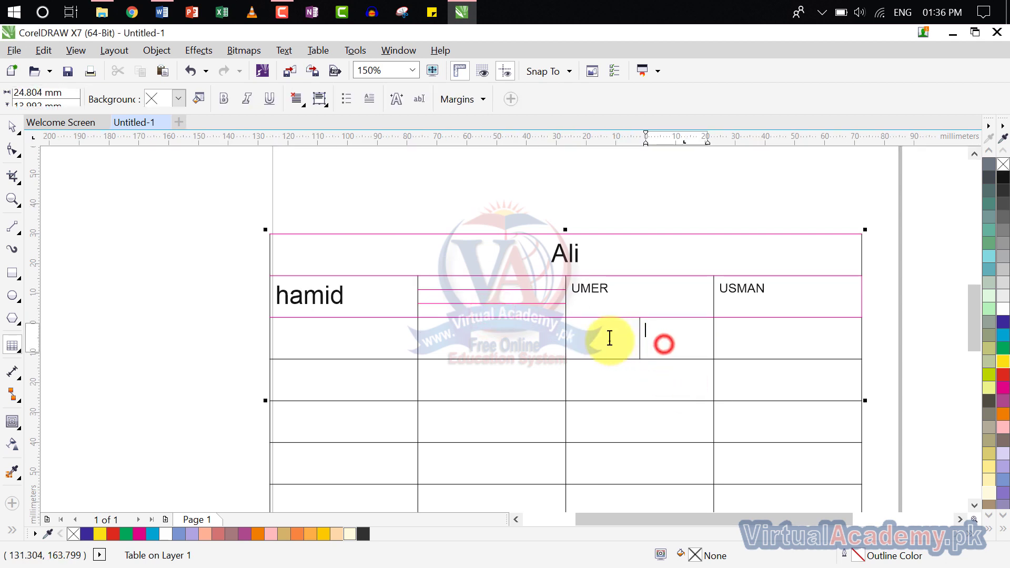
{"action": "left_click", "coordinate": [609, 340]}
{"action": "left_click", "coordinate": [687, 347]}
{"action": "left_click", "coordinate": [621, 338]}
{"action": "left_click", "coordinate": [656, 338]}
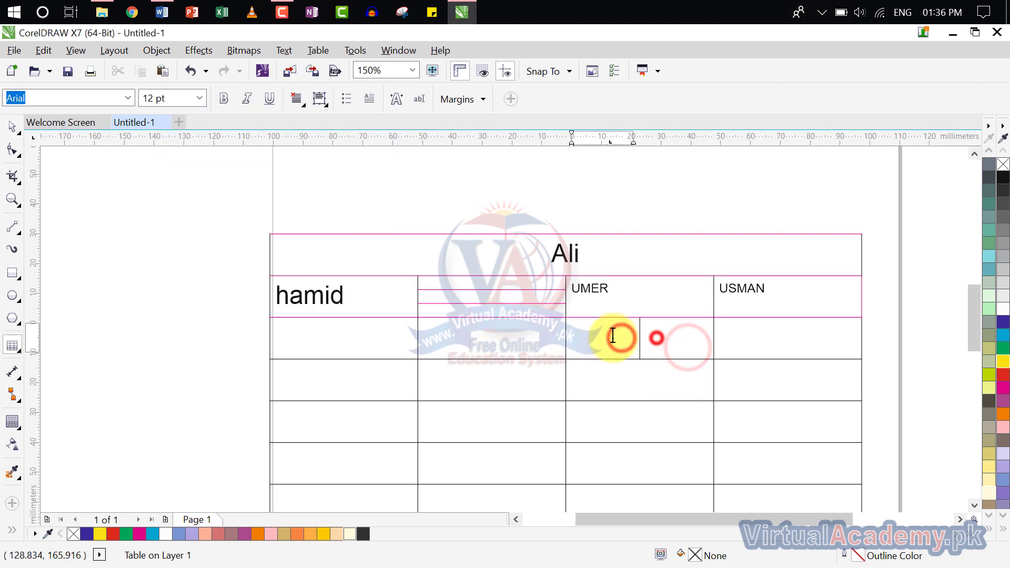
{"action": "left_click", "coordinate": [658, 342]}
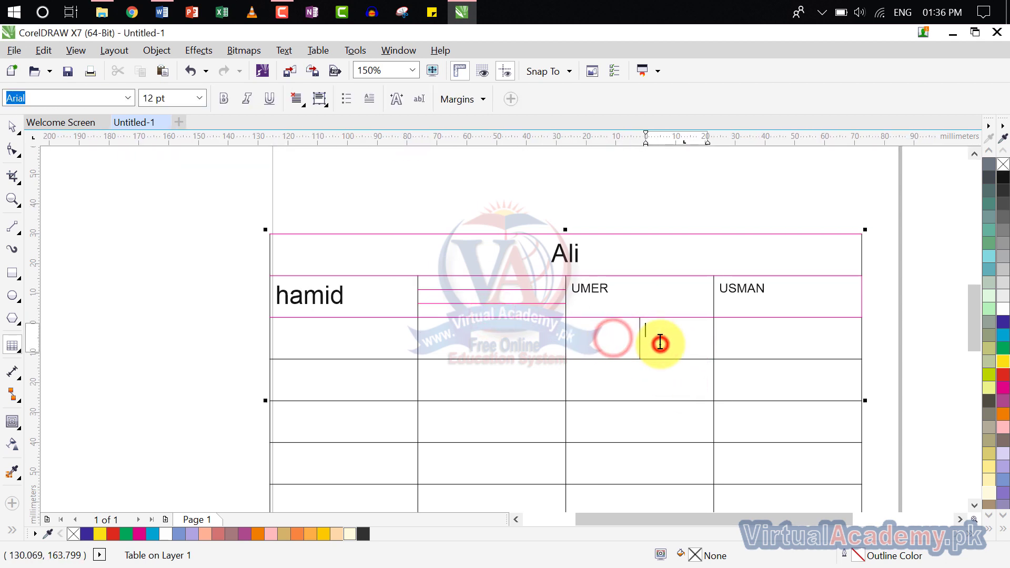
- Select the merged top cell, unmerge it, and clear the cell selection
{"action": "left_click", "coordinate": [320, 51]}
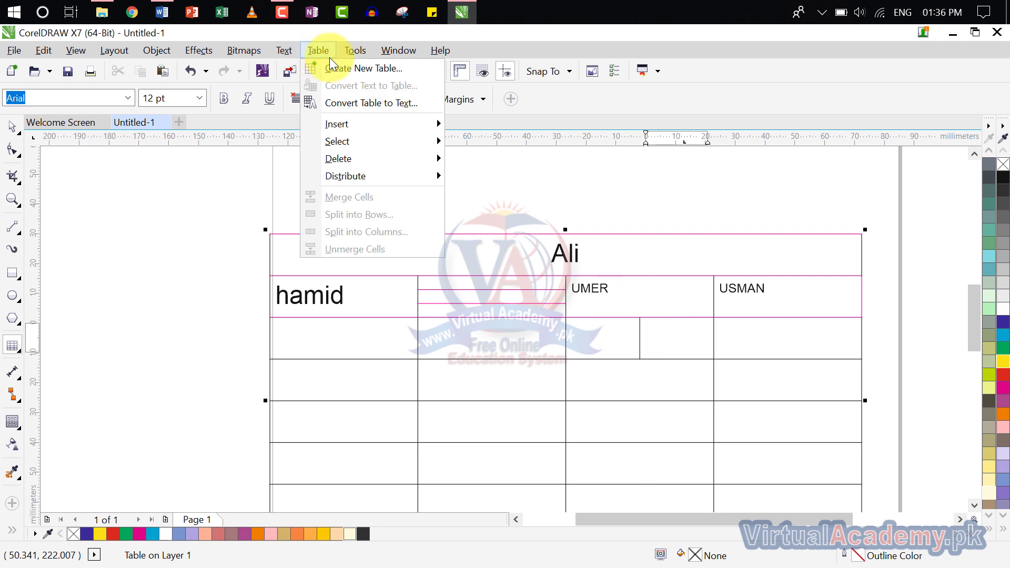
{"action": "left_click", "coordinate": [545, 376]}
{"action": "left_click", "coordinate": [588, 270]}
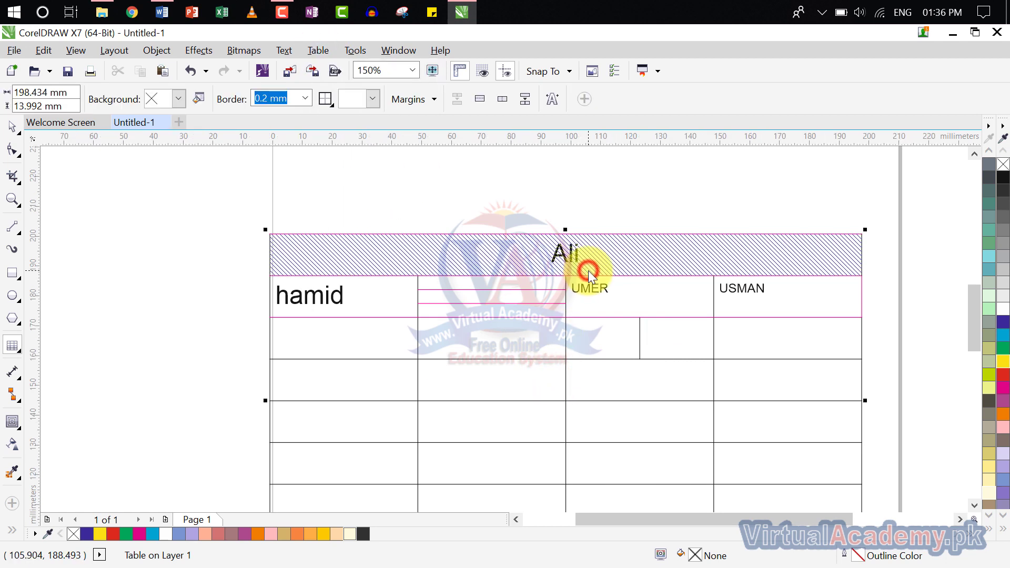
{"action": "left_click", "coordinate": [317, 51]}
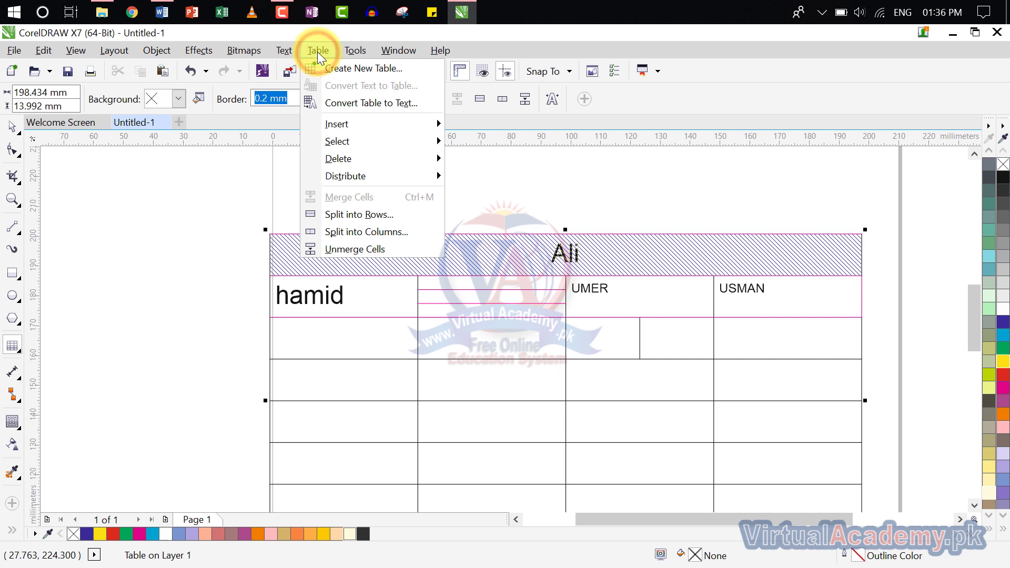
{"action": "left_click", "coordinate": [353, 247]}
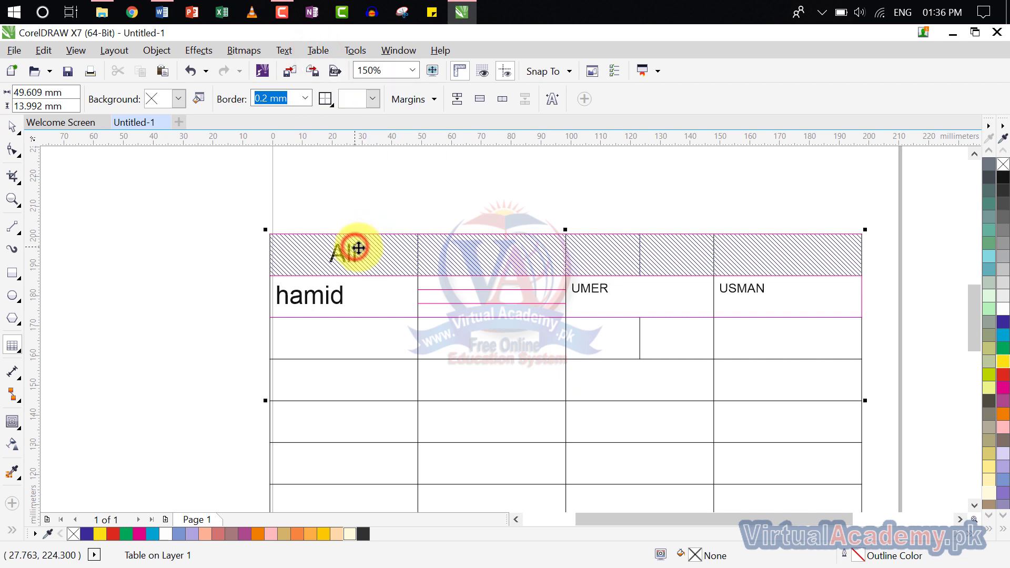
{"action": "left_click", "coordinate": [507, 339]}
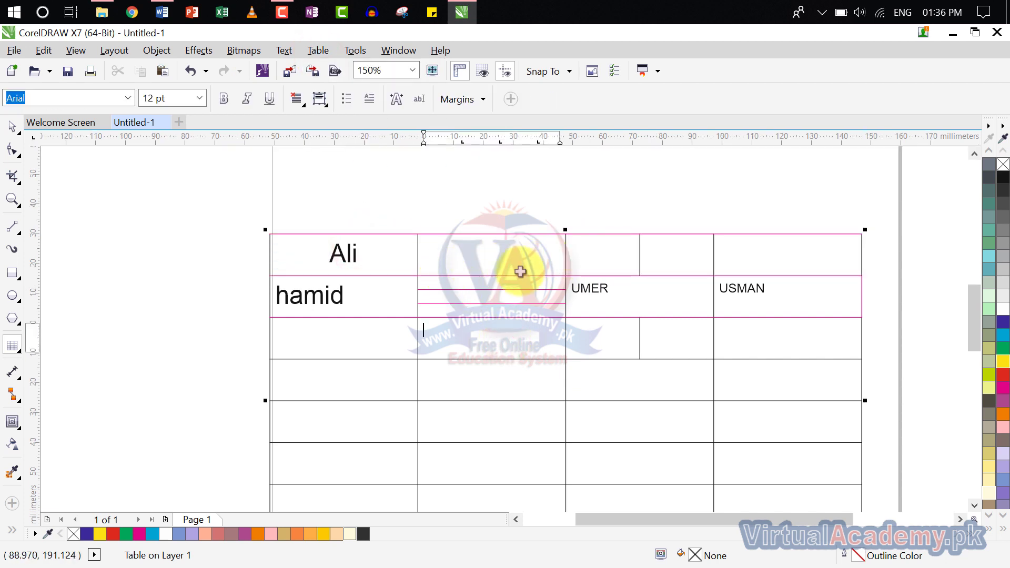
- Merge the six empty cells at the lower end of the first column into one cell and place the cursor in it
{"action": "scroll", "coordinate": [519, 273], "scroll_direction": "down", "scroll_amount": 2}
{"action": "left_click_drag", "start_coordinate": [428, 309], "coordinate": [430, 410]}
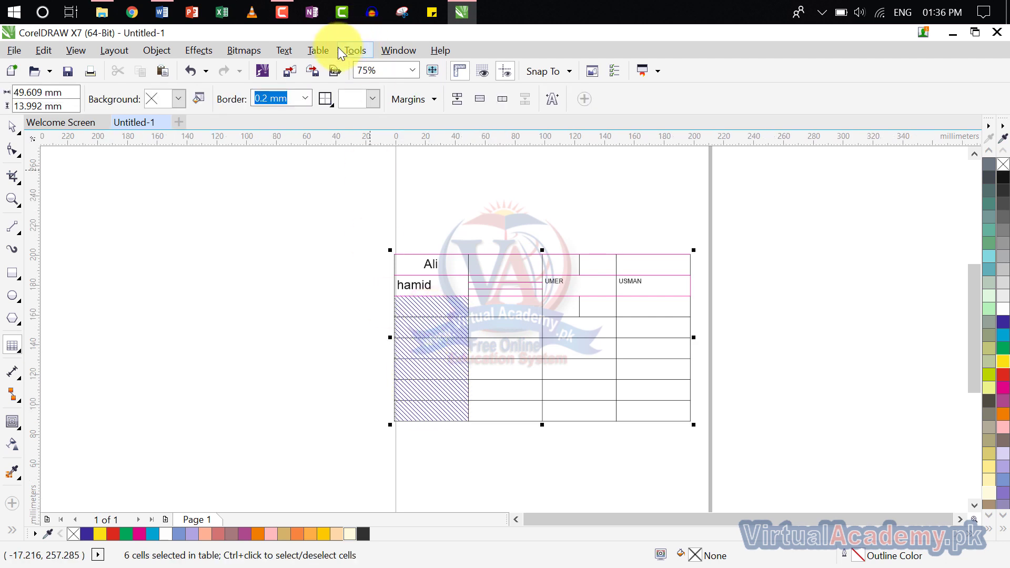
{"action": "left_click", "coordinate": [319, 50]}
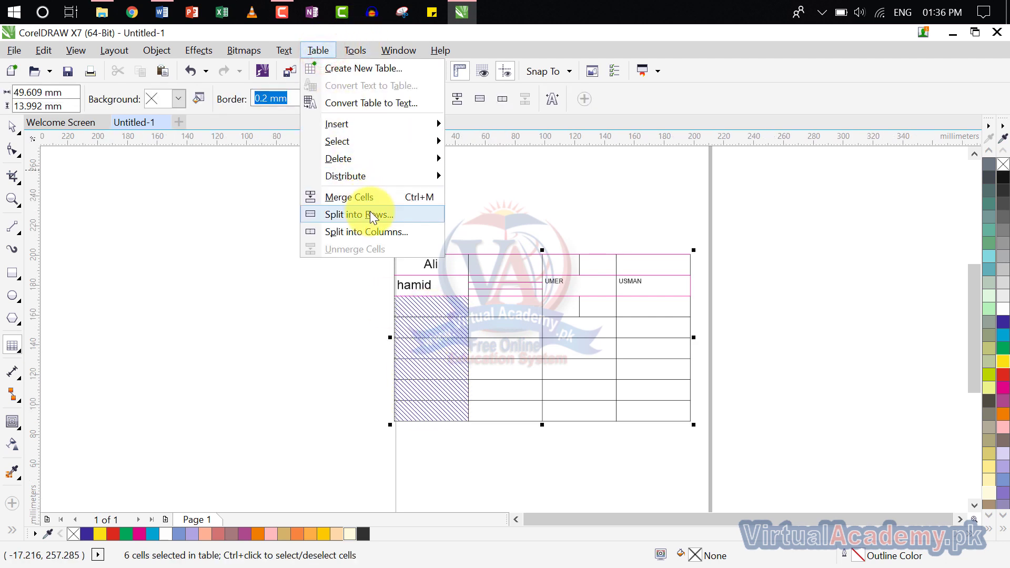
{"action": "left_click", "coordinate": [371, 197]}
{"action": "left_click", "coordinate": [451, 310]}
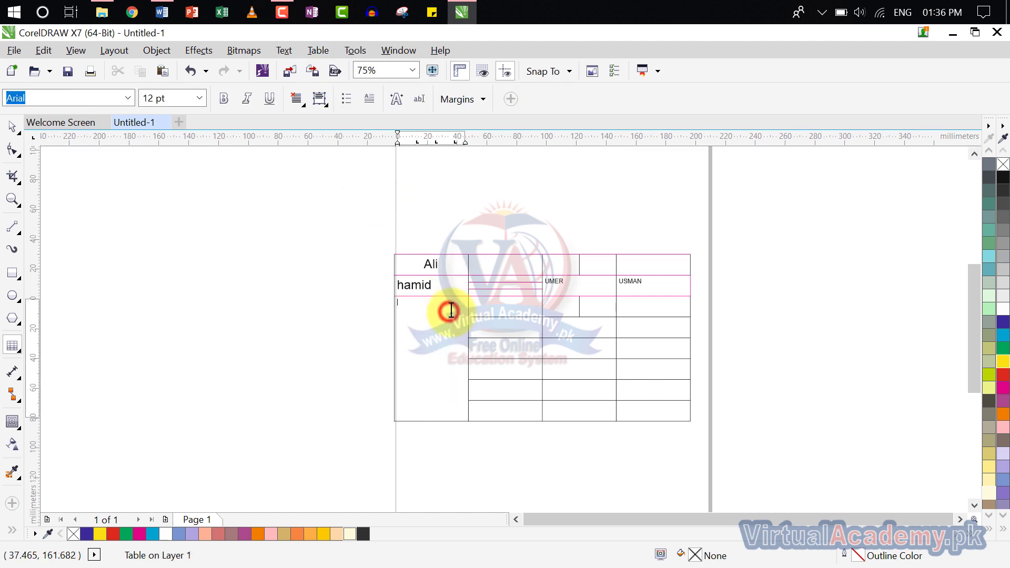
- Draw an empty paragraph text frame about 231 by 94 mm in the blank area beside the page, using the Text tool
{"action": "left_click", "coordinate": [318, 50]}
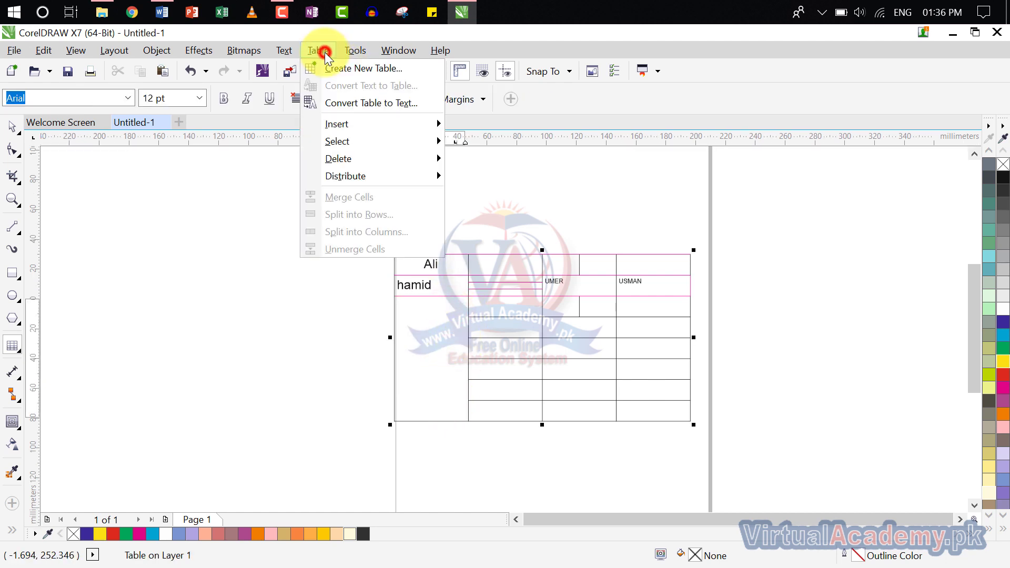
{"action": "mouse_move", "coordinate": [360, 179]}
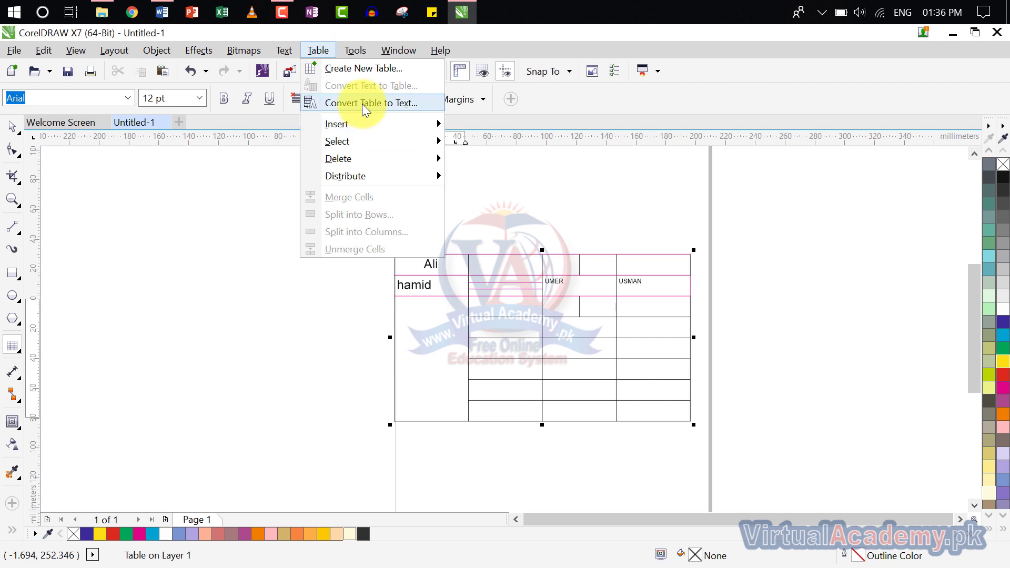
{"action": "scroll", "coordinate": [512, 279], "scroll_direction": "down", "scroll_amount": 1}
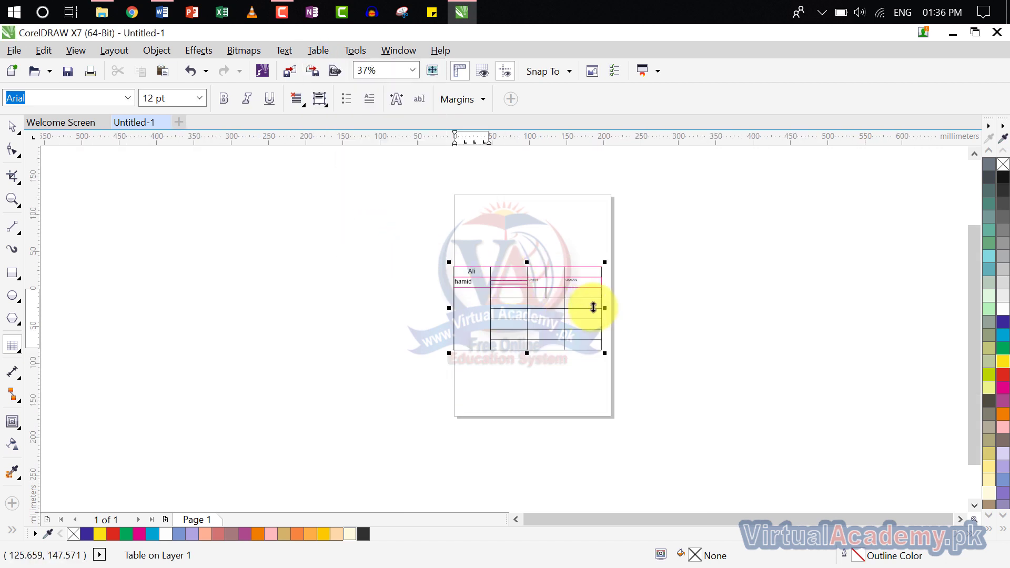
{"action": "left_click", "coordinate": [18, 343]}
{"action": "left_click", "coordinate": [29, 344]}
{"action": "left_click_drag", "start_coordinate": [179, 228], "coordinate": [351, 298]}
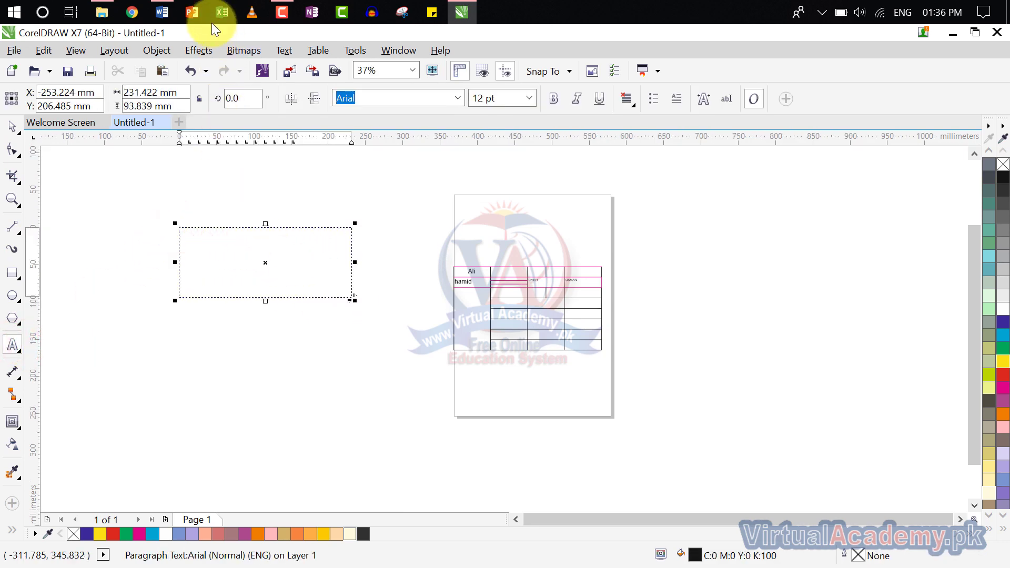
- Switch to the Word course outline and copy the two sample paragraphs beginning "Video provides" and "Click Insert"
{"action": "left_click", "coordinate": [162, 11]}
{"action": "scroll", "coordinate": [397, 464], "scroll_direction": "down", "scroll_amount": 20}
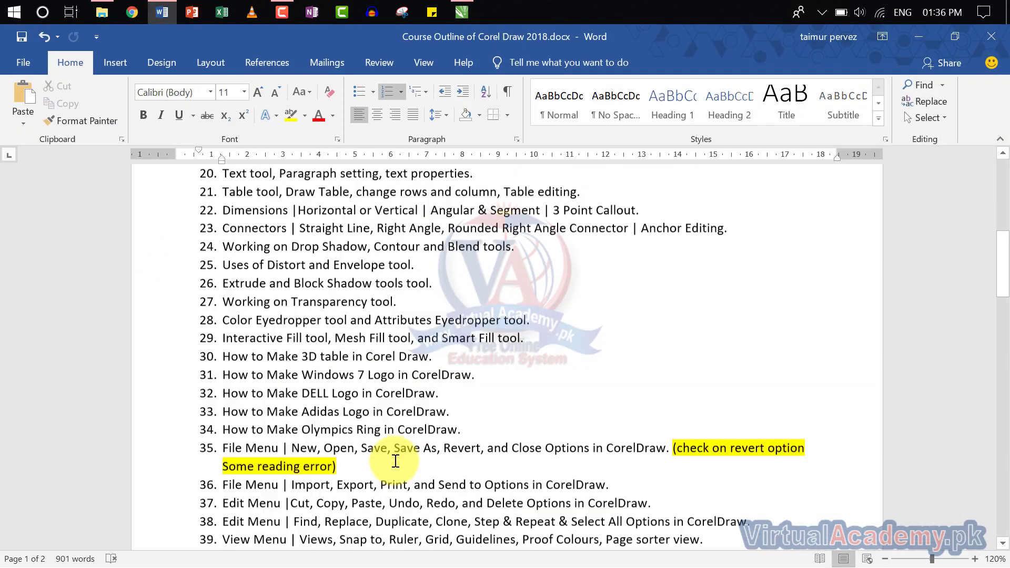
{"action": "scroll", "coordinate": [380, 431], "scroll_direction": "up", "scroll_amount": 5}
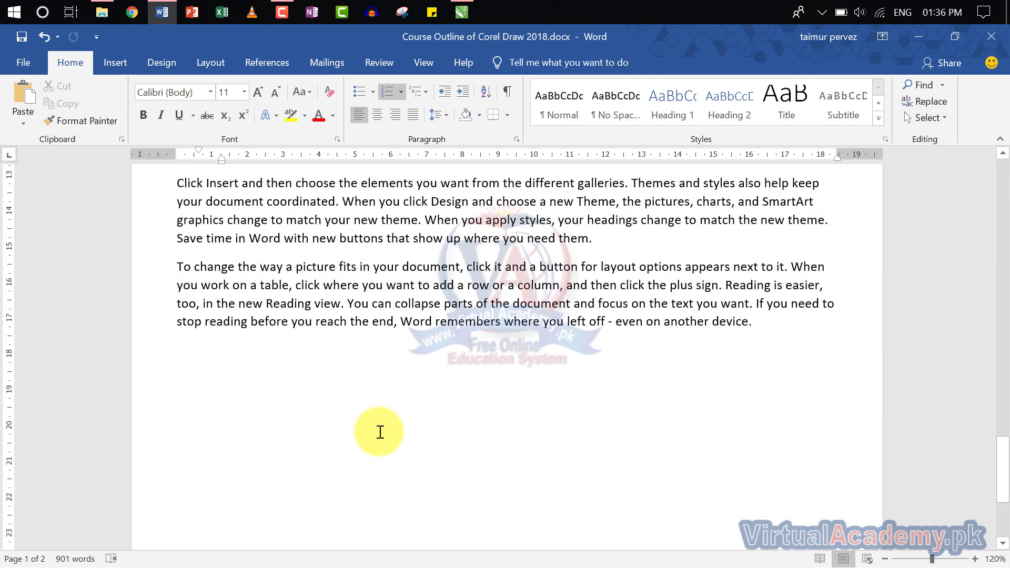
{"action": "left_click", "coordinate": [234, 245]}
{"action": "scroll", "coordinate": [167, 161], "scroll_direction": "up", "scroll_amount": 1}
{"action": "left_click", "coordinate": [163, 231], "text": "shift"}
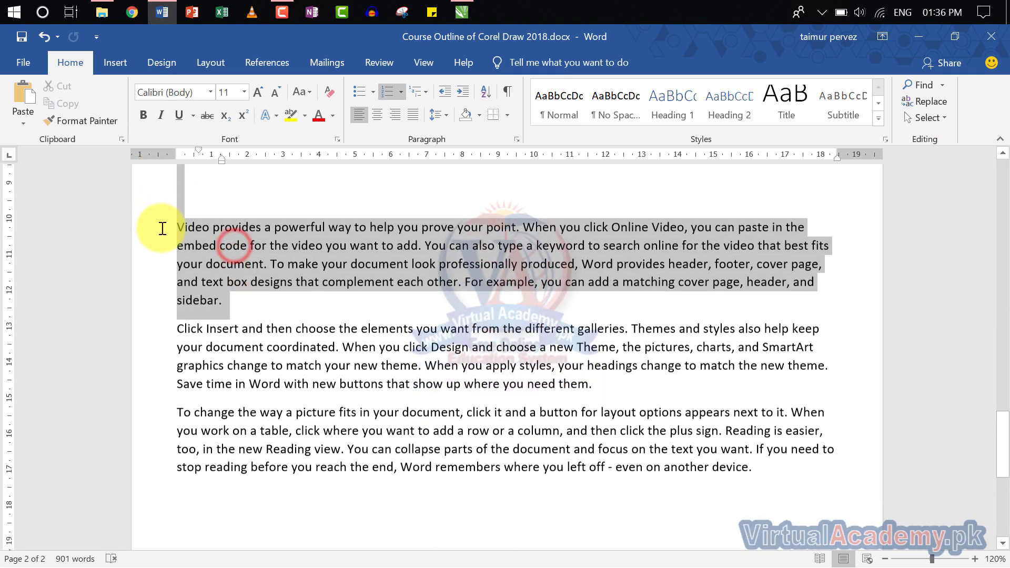
{"action": "left_click_drag", "start_coordinate": [589, 390], "coordinate": [168, 238]}
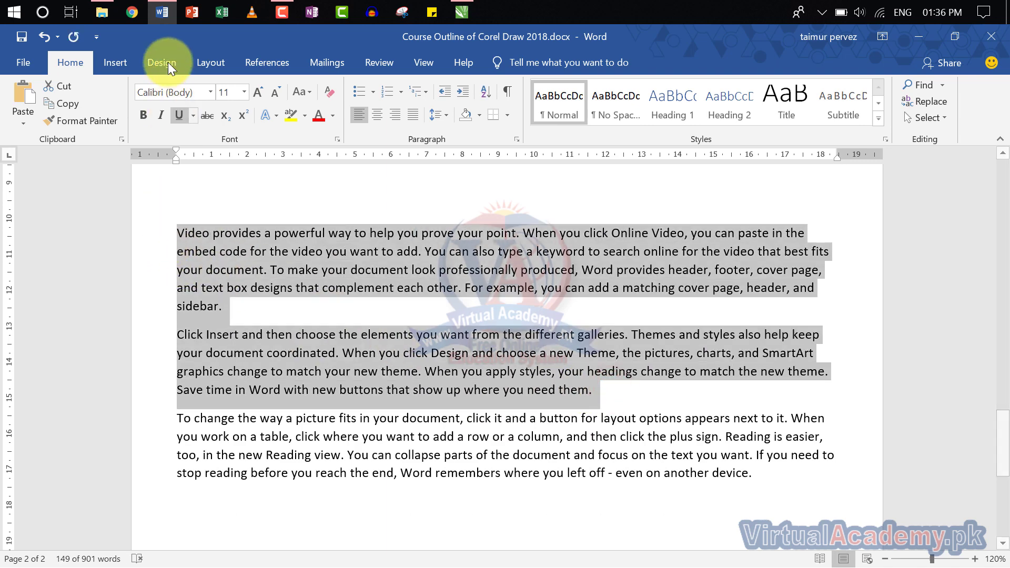
- Switch back to CorelDRAW and paste the copied paragraphs into the empty text frame, maintaining fonts and formatting
{"action": "left_click", "coordinate": [161, 20]}
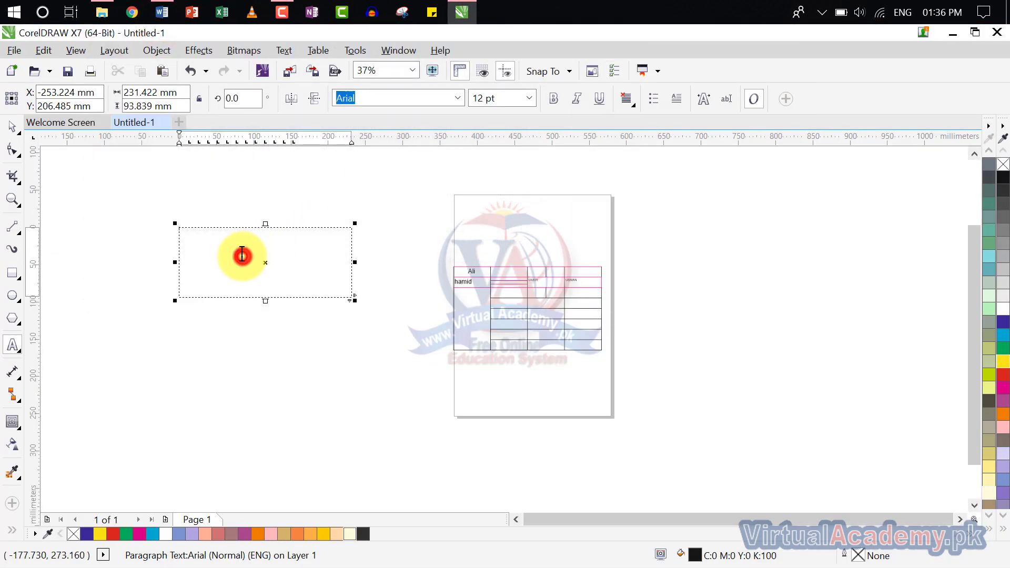
{"action": "key", "text": "ctrl+v"}
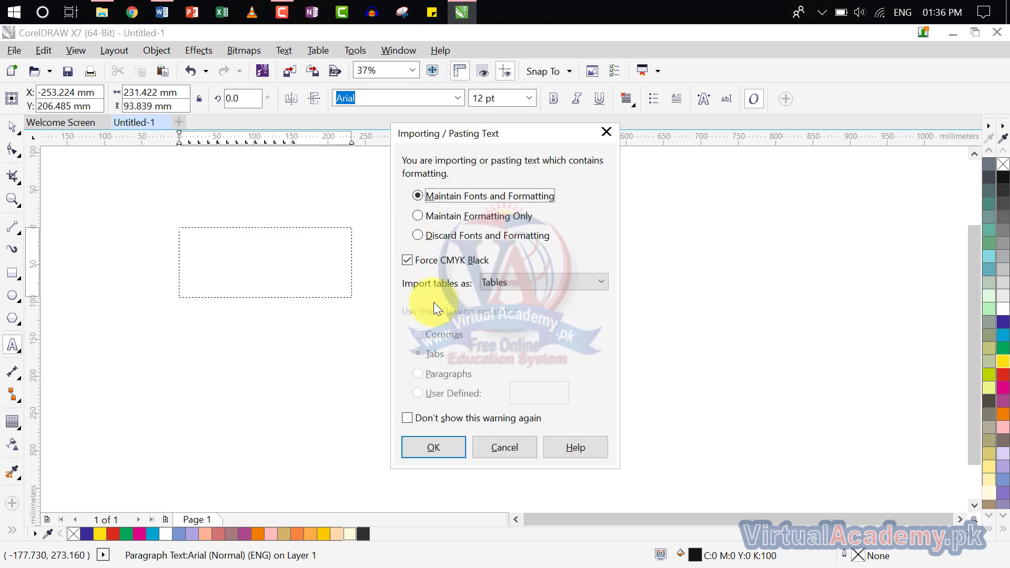
{"action": "left_click", "coordinate": [440, 446]}
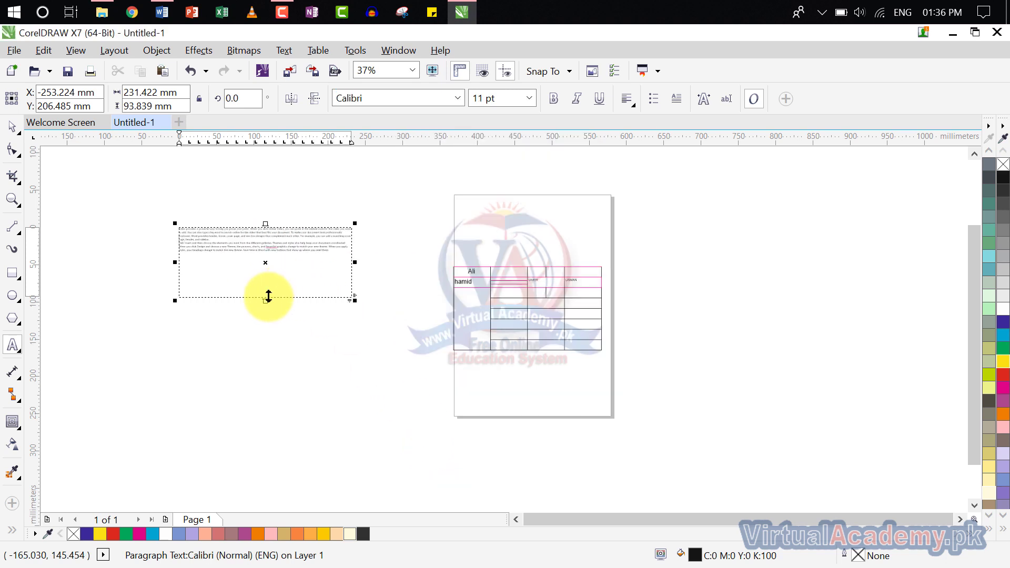
- Resize the paragraph text frame to about 179 mm wide and 44 mm high to fit the pasted text
{"action": "left_click_drag", "start_coordinate": [267, 300], "coordinate": [409, 387]}
{"action": "scroll", "coordinate": [244, 248], "scroll_direction": "up", "scroll_amount": 2}
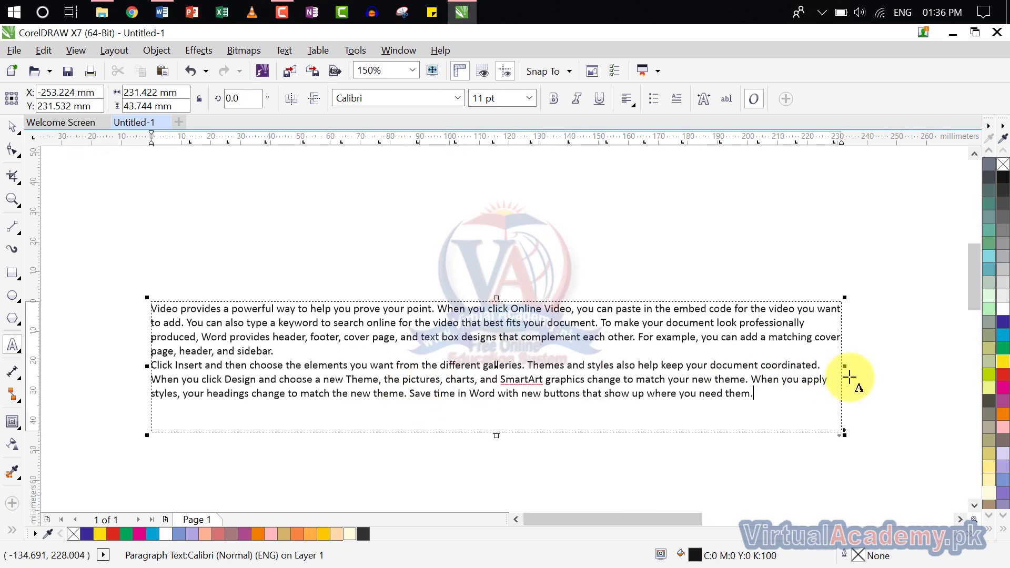
{"action": "left_click_drag", "start_coordinate": [841, 365], "coordinate": [686, 361]}
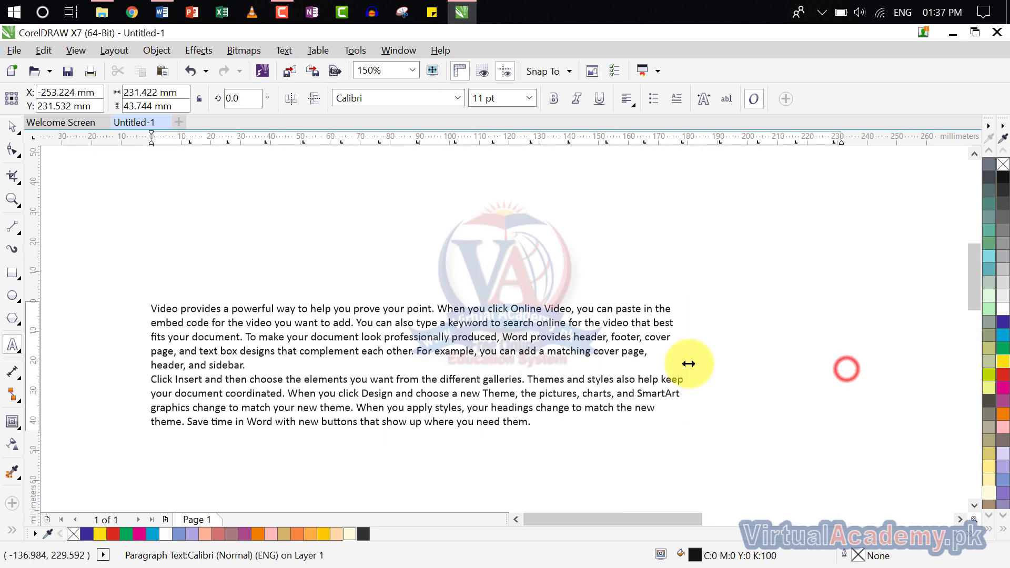
- Select all the paragraph text and convert it to a table using Tabs as the column separator
{"action": "left_click", "coordinate": [542, 422]}
{"action": "left_click_drag", "start_coordinate": [439, 395], "coordinate": [144, 300]}
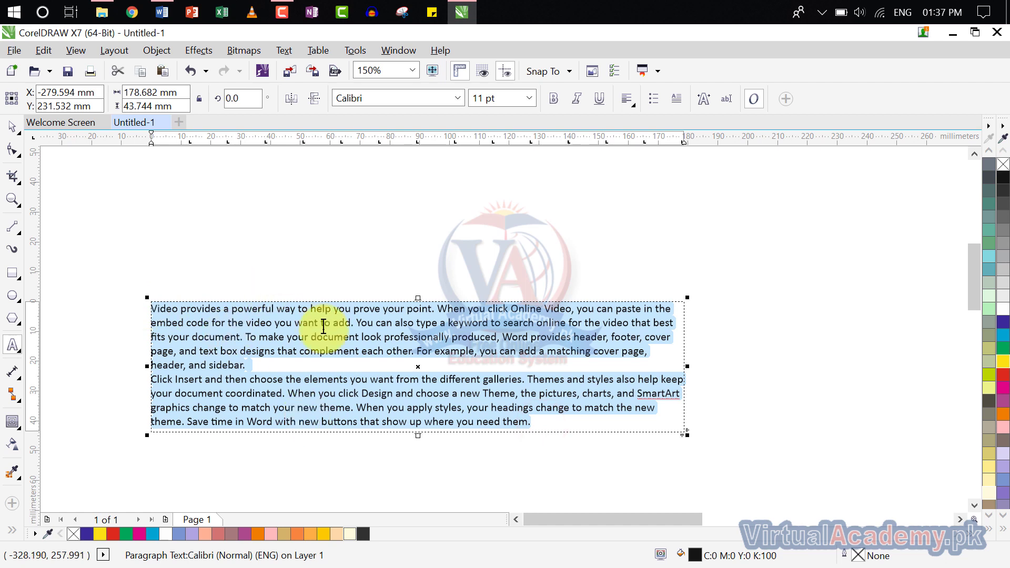
{"action": "left_click", "coordinate": [329, 44]}
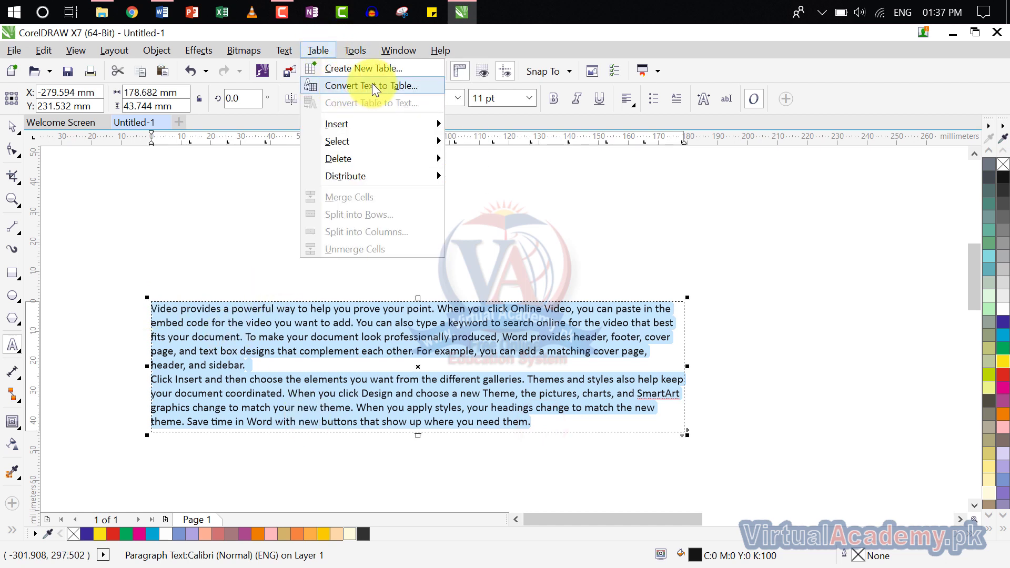
{"action": "left_click", "coordinate": [396, 85]}
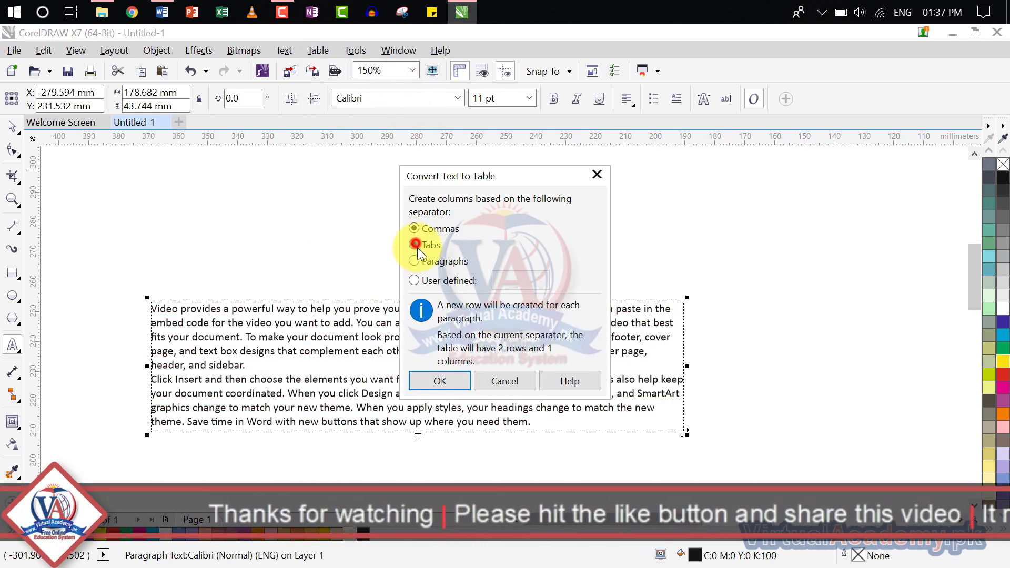
{"action": "left_click", "coordinate": [415, 261]}
{"action": "left_click", "coordinate": [423, 281]}
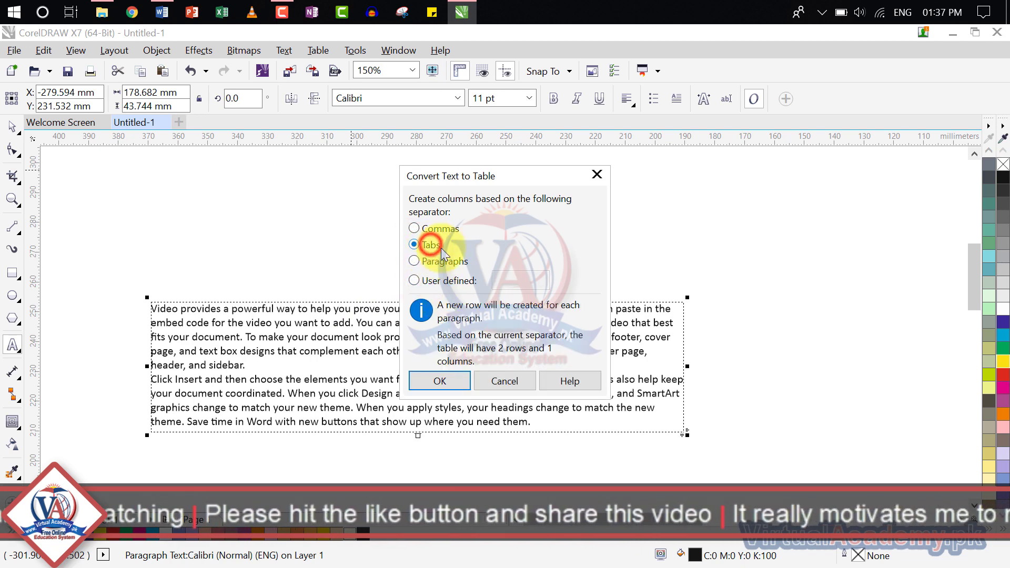
{"action": "left_click", "coordinate": [440, 381]}
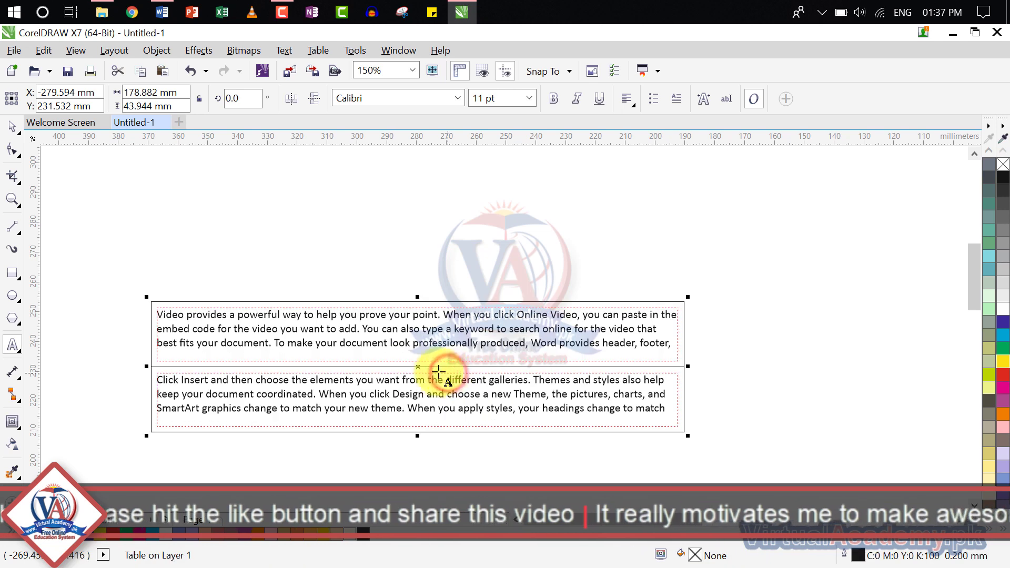
- Try to select the text across both rows of the converted table, and undo the text-to-table conversion
{"action": "left_click", "coordinate": [345, 334]}
{"action": "left_click", "coordinate": [351, 407]}
{"action": "left_click", "coordinate": [754, 370]}
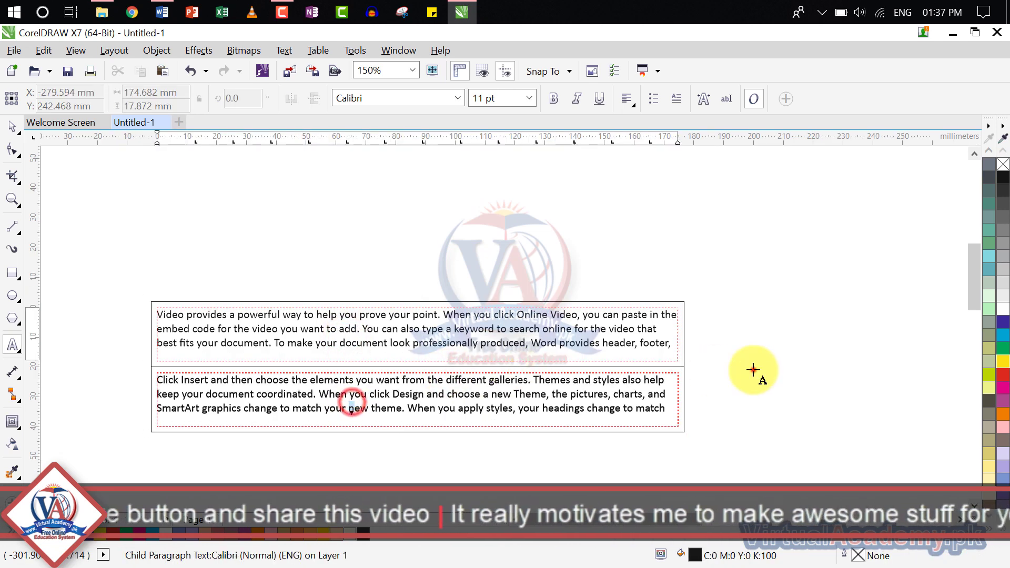
{"action": "left_click", "coordinate": [590, 345]}
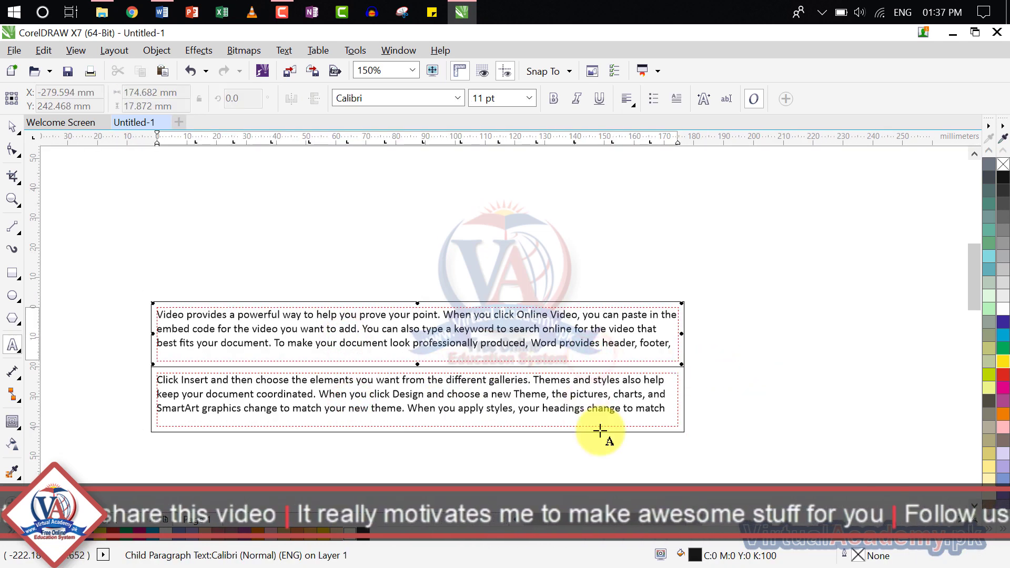
{"action": "left_click_drag", "start_coordinate": [634, 419], "coordinate": [149, 310]}
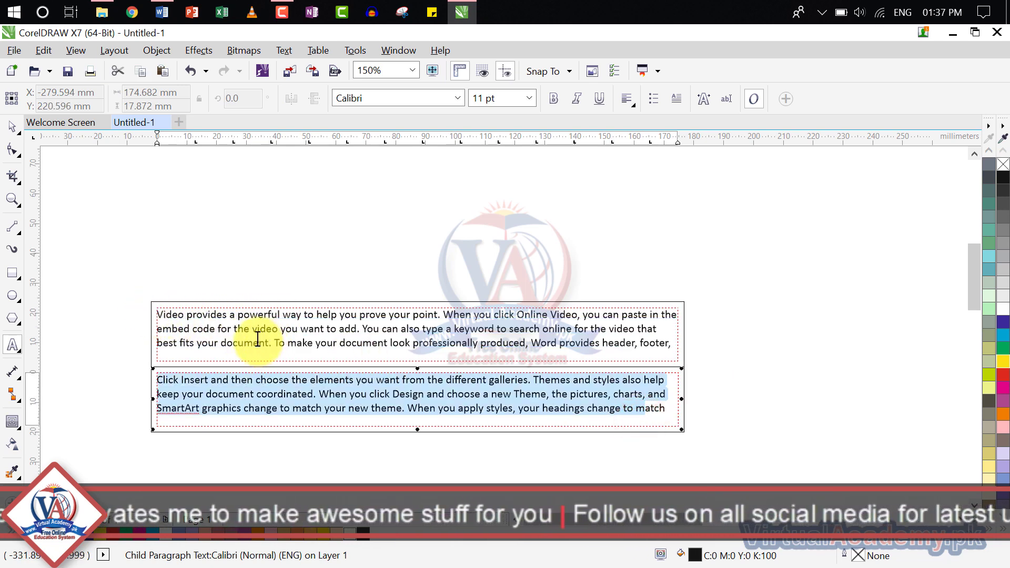
{"action": "left_click", "coordinate": [168, 318]}
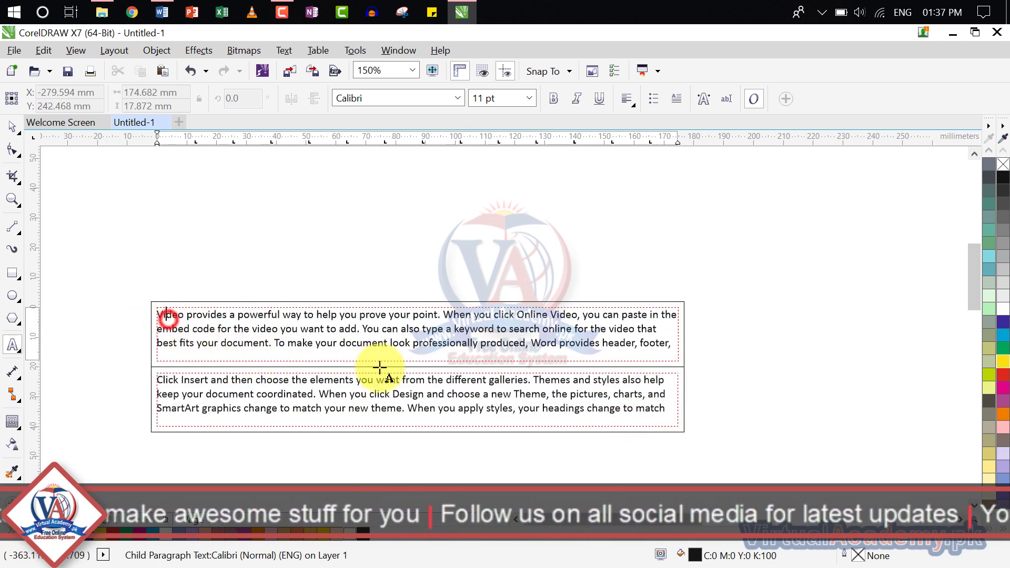
{"action": "left_click", "coordinate": [840, 352]}
{"action": "left_click", "coordinate": [617, 409]}
{"action": "left_click_drag", "start_coordinate": [666, 408], "coordinate": [134, 306]}
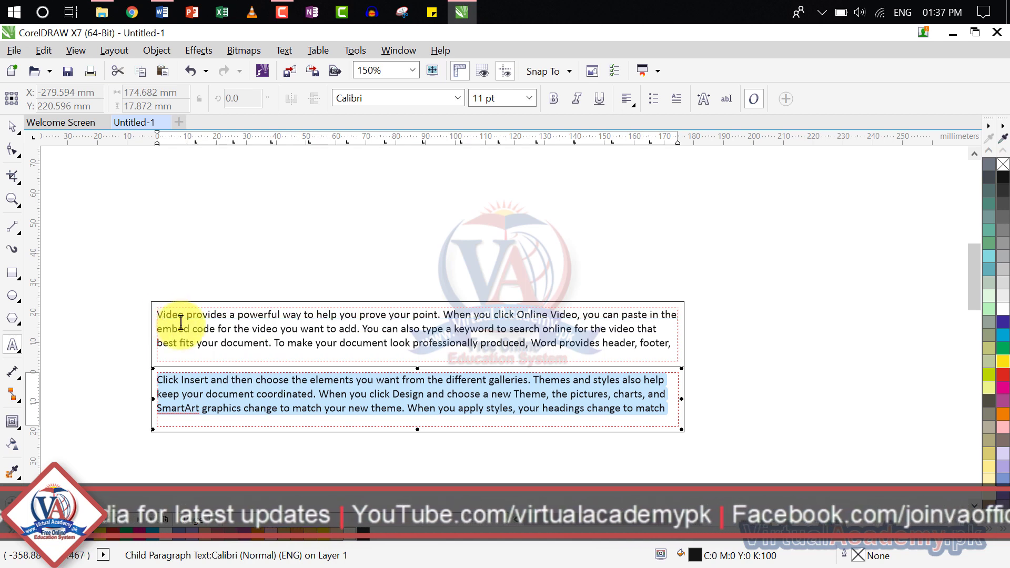
{"action": "left_click", "coordinate": [653, 286]}
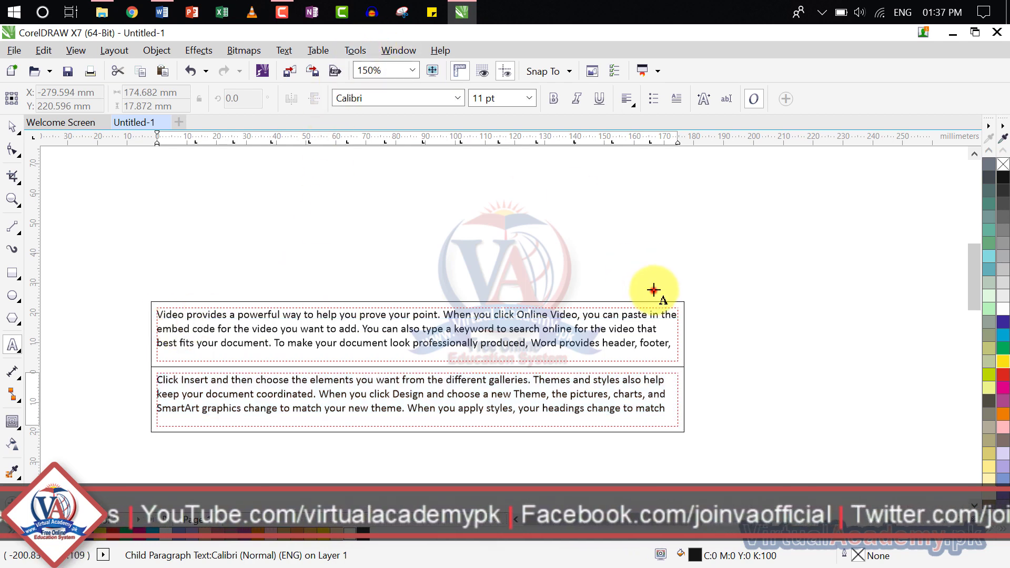
{"action": "key", "text": "ctrl+z"}
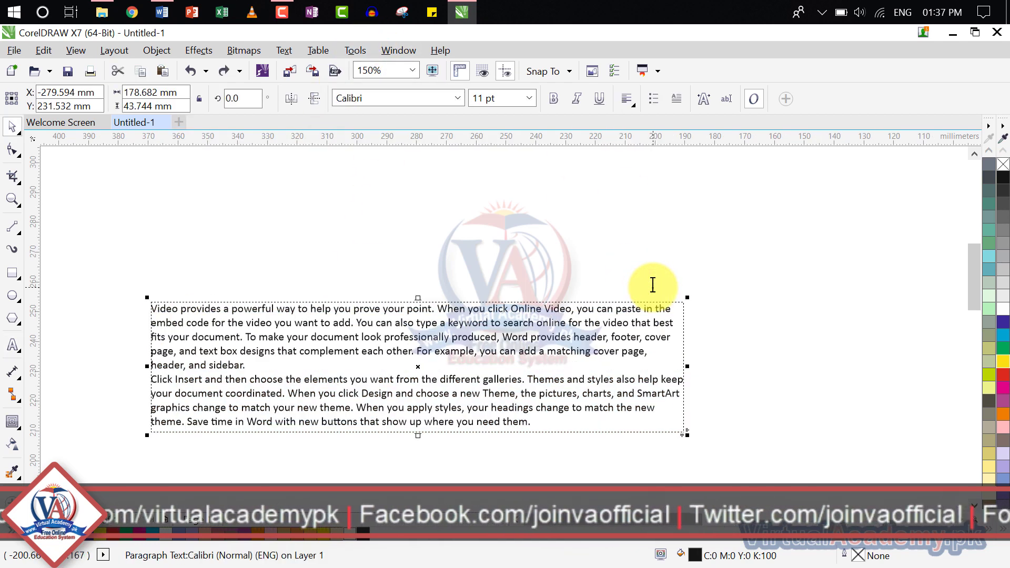
- Insert commas after "provides", "a powerful way" and "You can" in the first paragraph of the text frame
{"action": "double_click", "coordinate": [530, 418]}
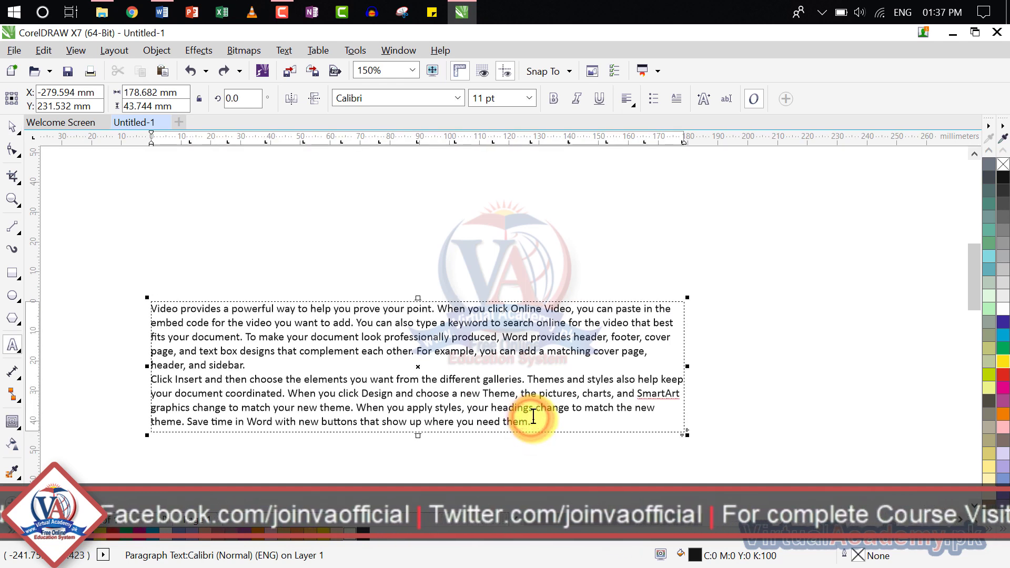
{"action": "left_click_drag", "start_coordinate": [532, 418], "coordinate": [153, 308]}
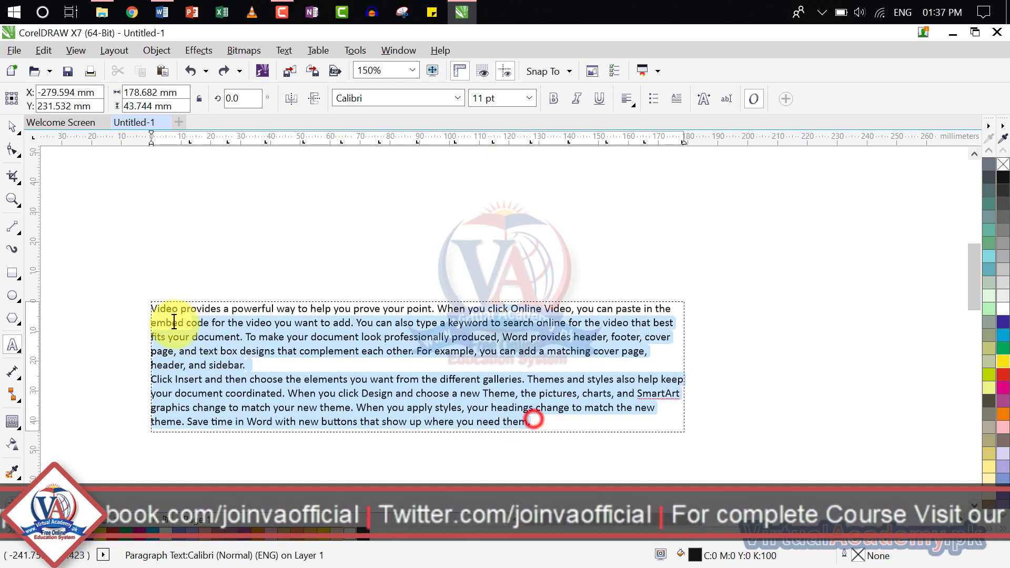
{"action": "left_click", "coordinate": [222, 311]}
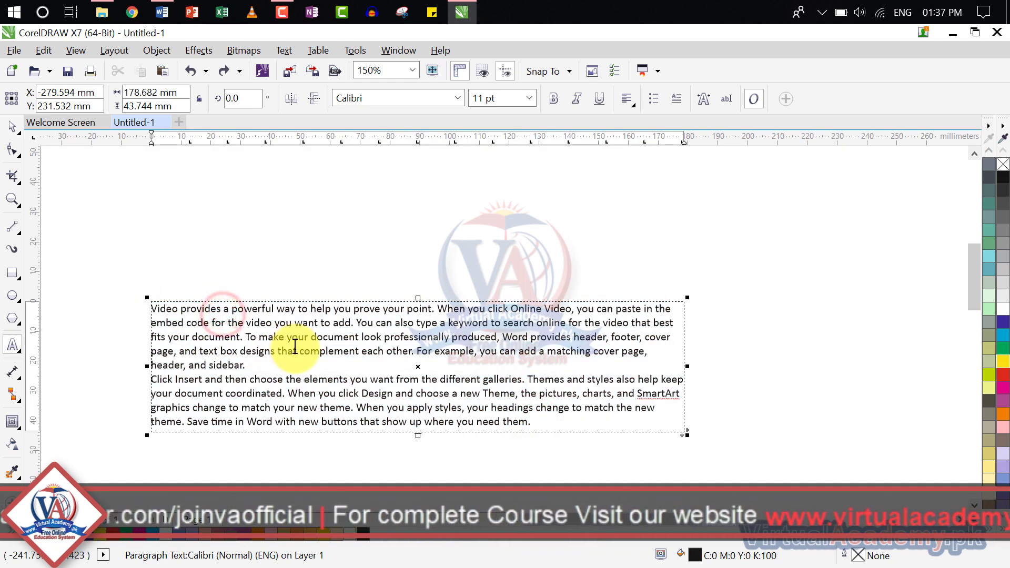
{"action": "type", "text": ","}
{"action": "left_click", "coordinate": [305, 315]}
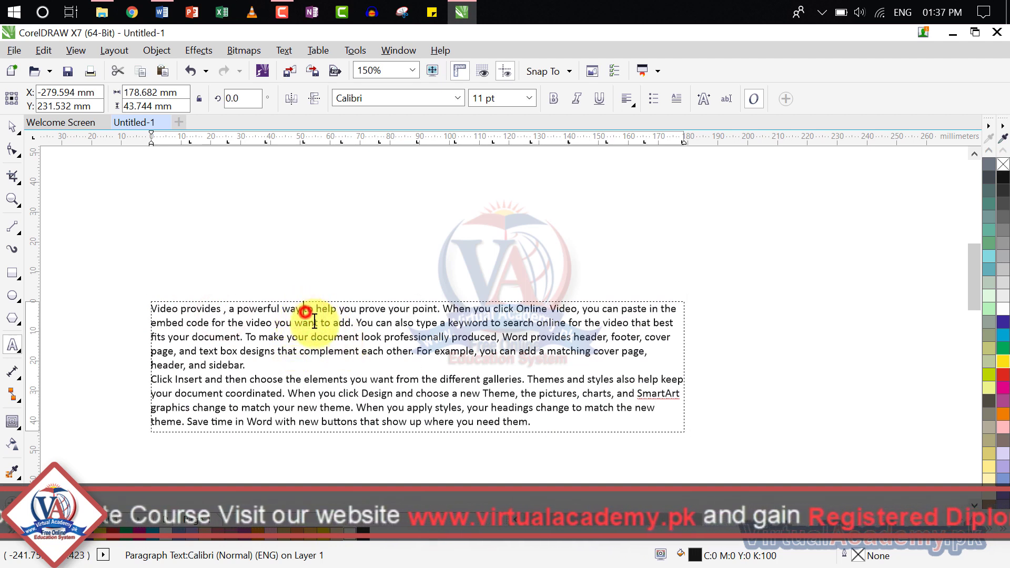
{"action": "type", "text": ","}
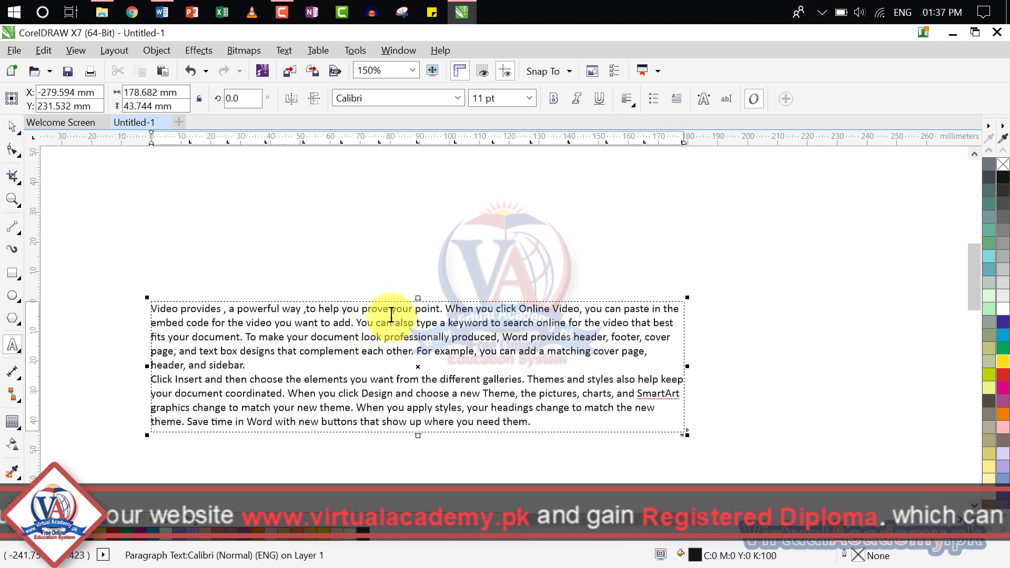
{"action": "left_click", "coordinate": [391, 316]}
{"action": "type", "text": ","}
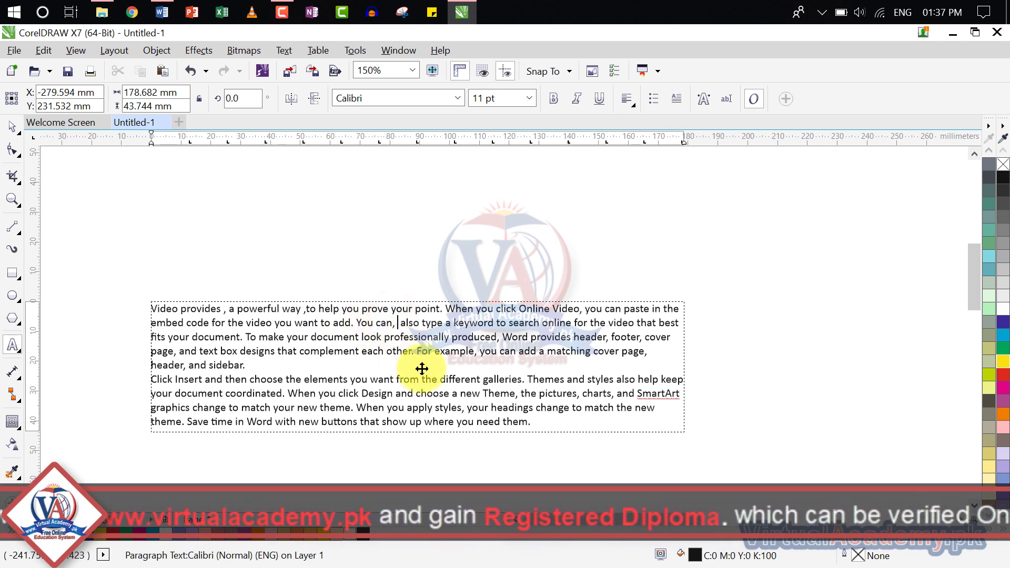
- Select all the text in the frame and convert it to a table using Commas as the column separator
{"action": "left_click", "coordinate": [534, 420]}
{"action": "left_click_drag", "start_coordinate": [164, 363], "coordinate": [188, 232]}
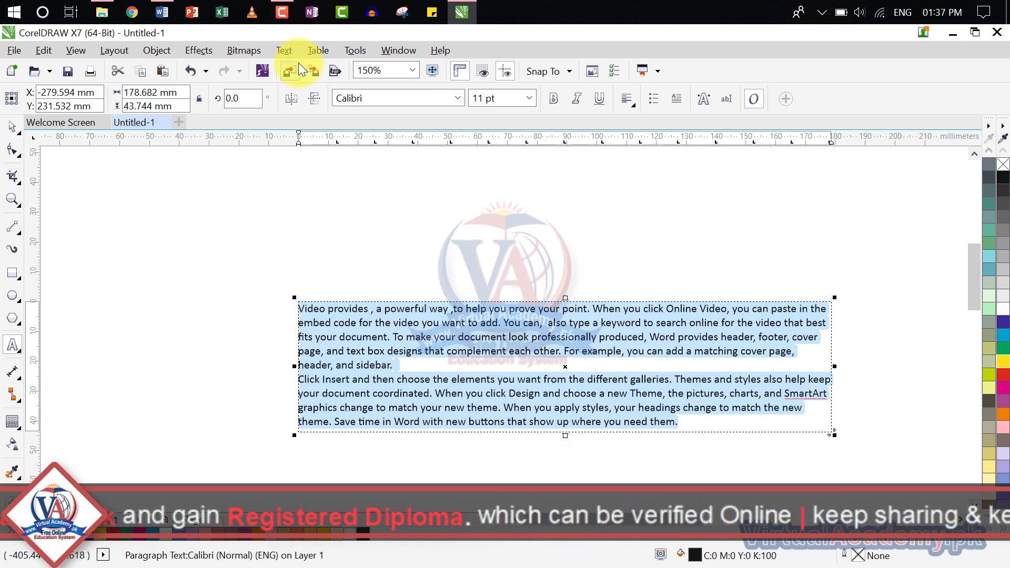
{"action": "left_click", "coordinate": [324, 55]}
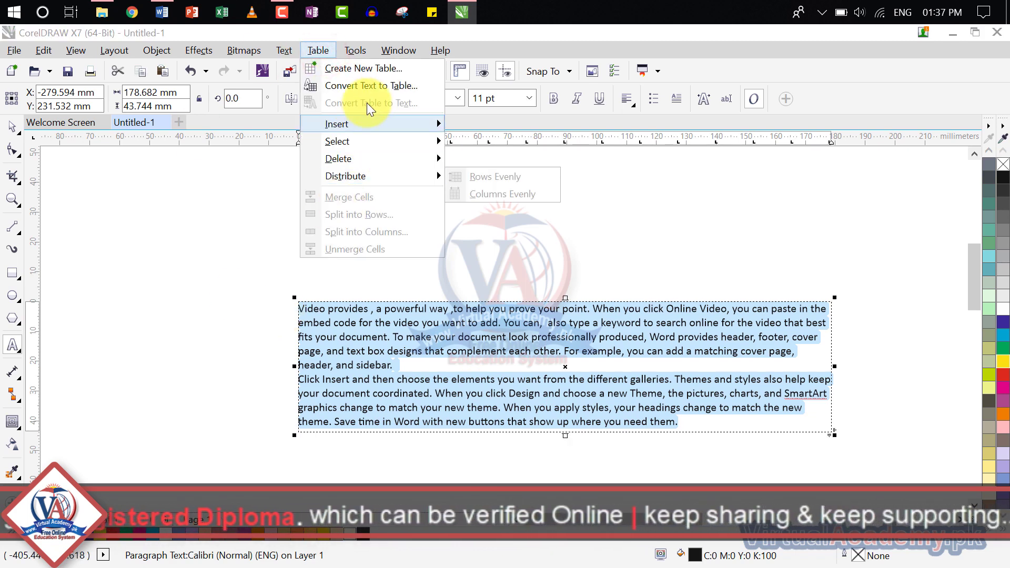
{"action": "left_click", "coordinate": [368, 84]}
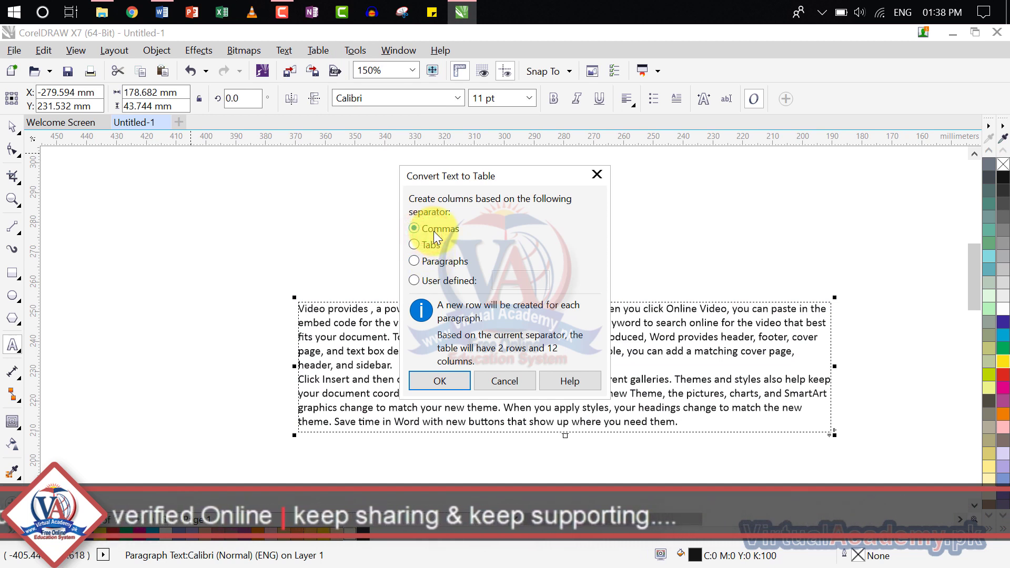
{"action": "left_click", "coordinate": [444, 376]}
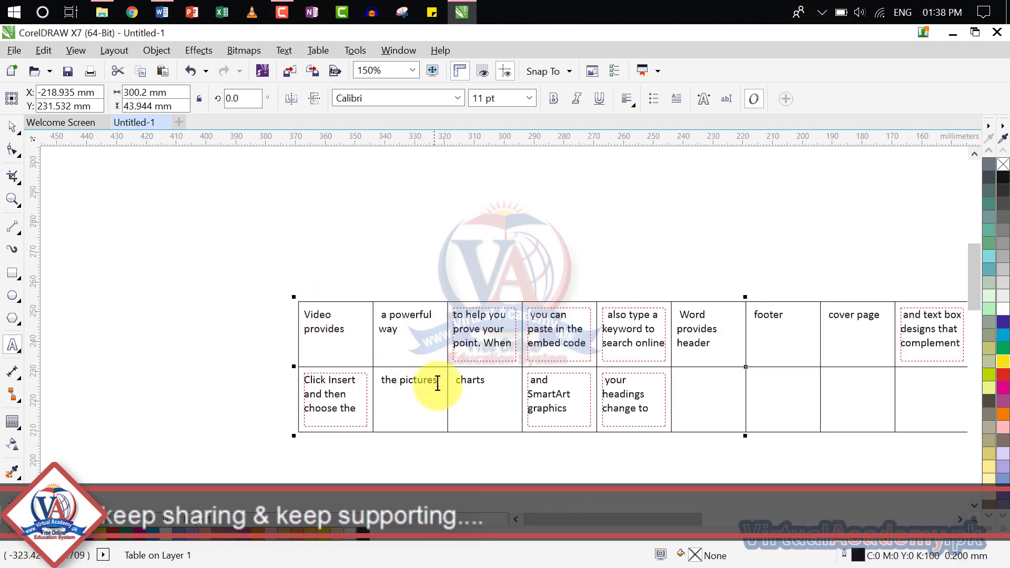
- Examine how the text is distributed over the converted table, checking its first cell and the last cells of the second row
{"action": "scroll", "coordinate": [550, 386], "scroll_direction": "down", "scroll_amount": 2}
{"action": "scroll", "coordinate": [315, 383], "scroll_direction": "up", "scroll_amount": 3}
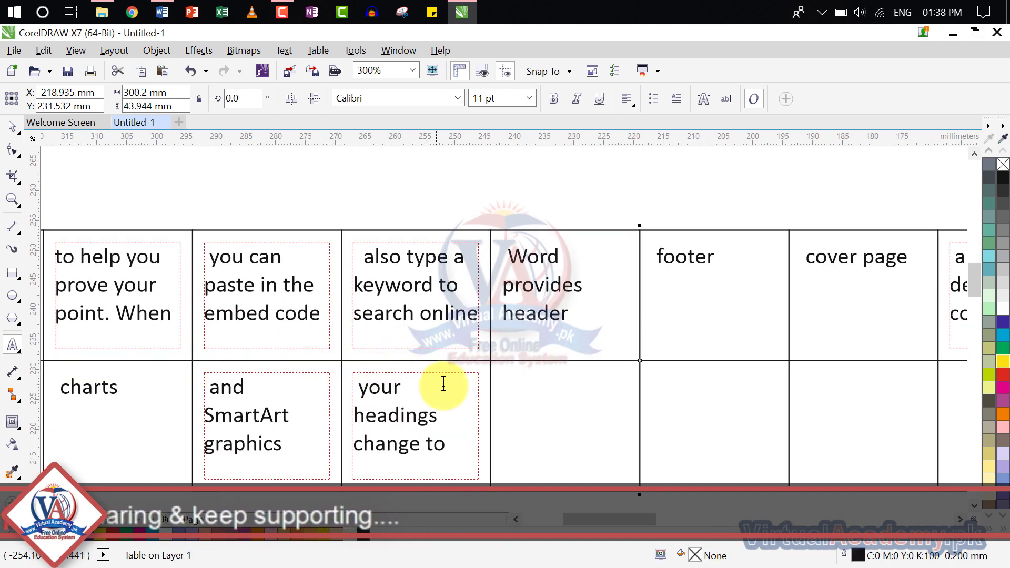
{"action": "scroll", "coordinate": [455, 367], "scroll_direction": "down", "scroll_amount": 3}
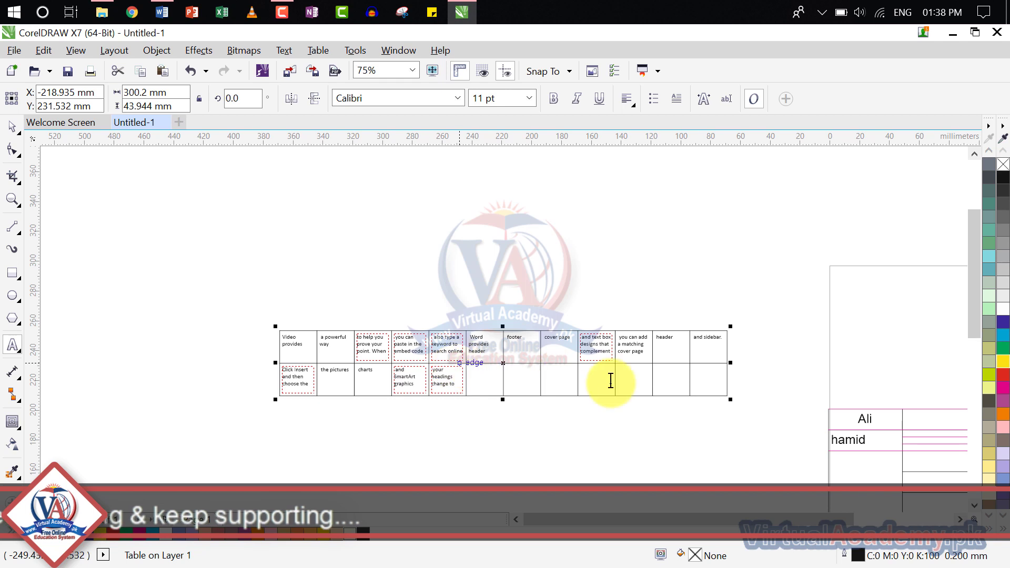
{"action": "left_click", "coordinate": [694, 378]}
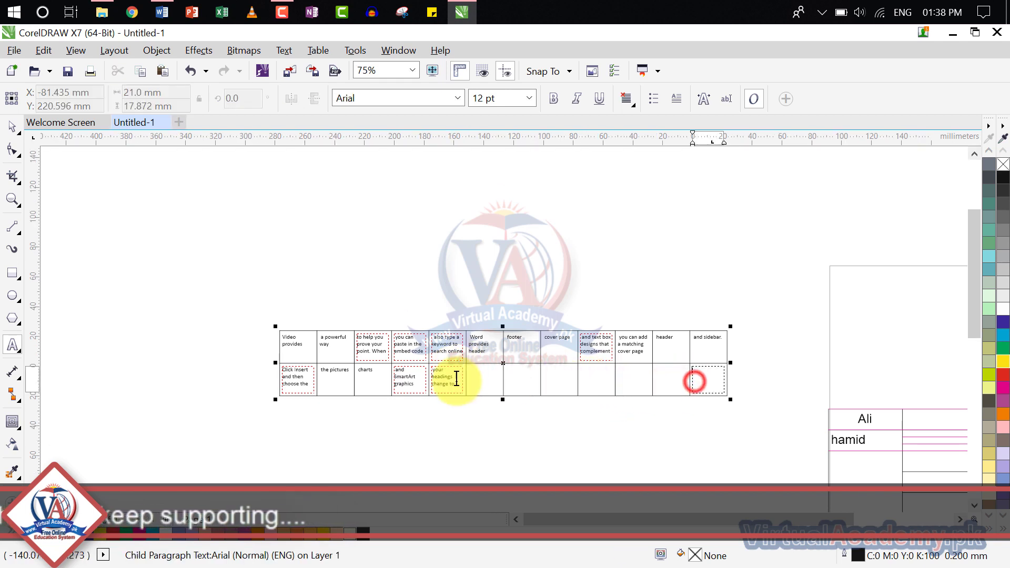
{"action": "left_click", "coordinate": [293, 349]}
{"action": "left_click", "coordinate": [655, 384]}
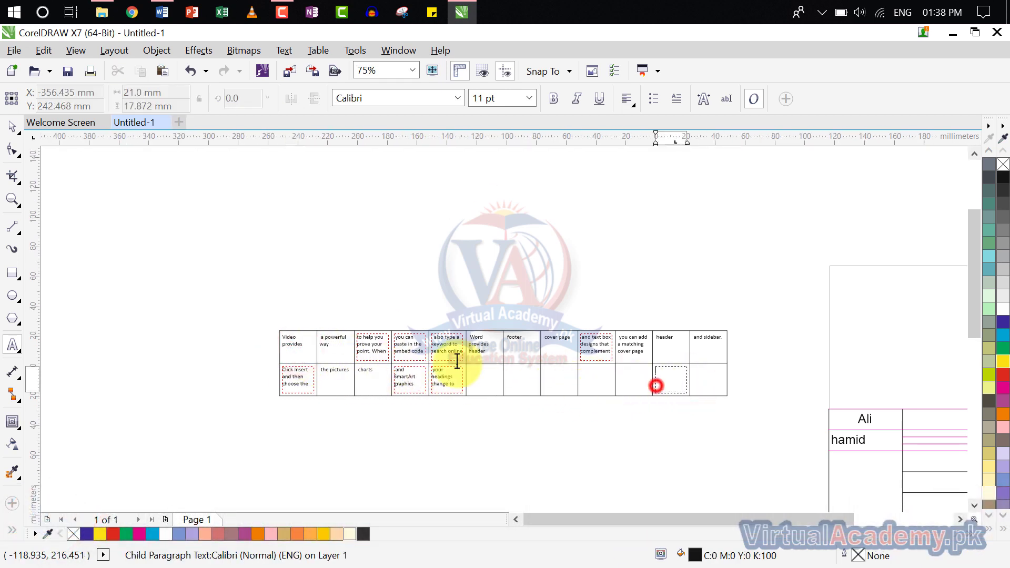
- Select the whole 12-column table and convert it to text, separating the cell text with Paragraphs
{"action": "left_click", "coordinate": [290, 337]}
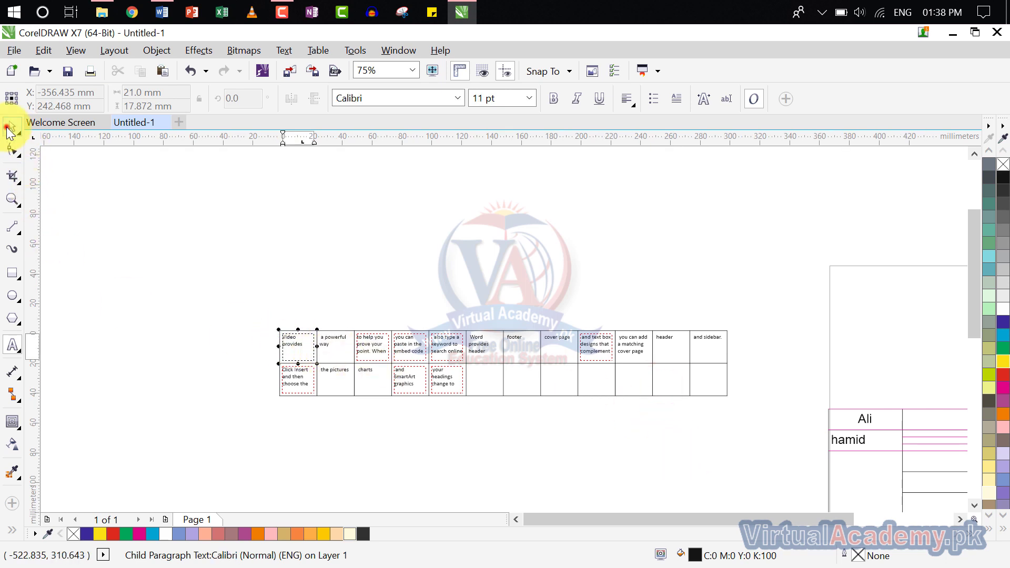
{"action": "left_click", "coordinate": [325, 356]}
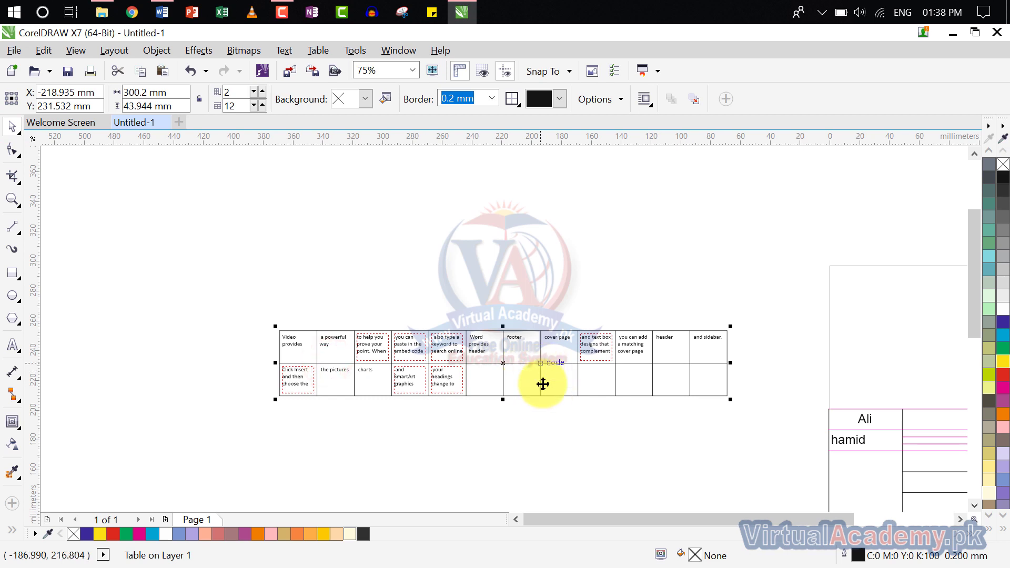
{"action": "left_click", "coordinate": [325, 54]}
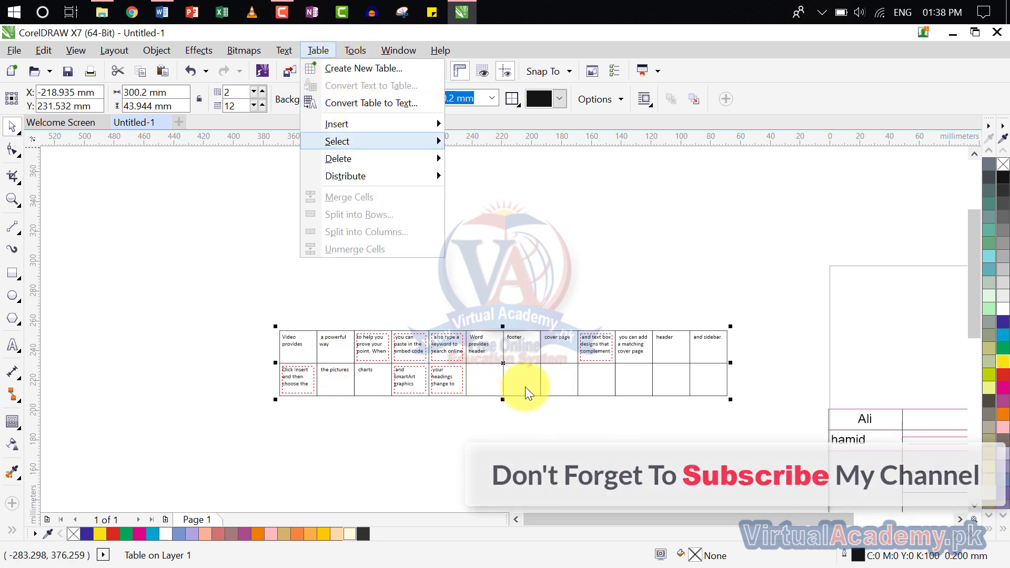
{"action": "left_click", "coordinate": [370, 102]}
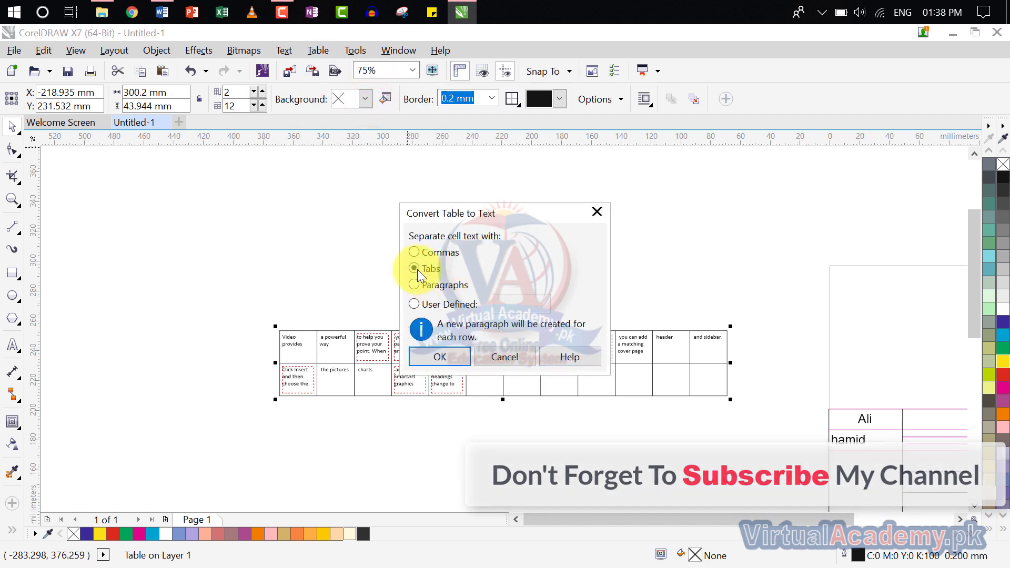
{"action": "left_click", "coordinate": [421, 286]}
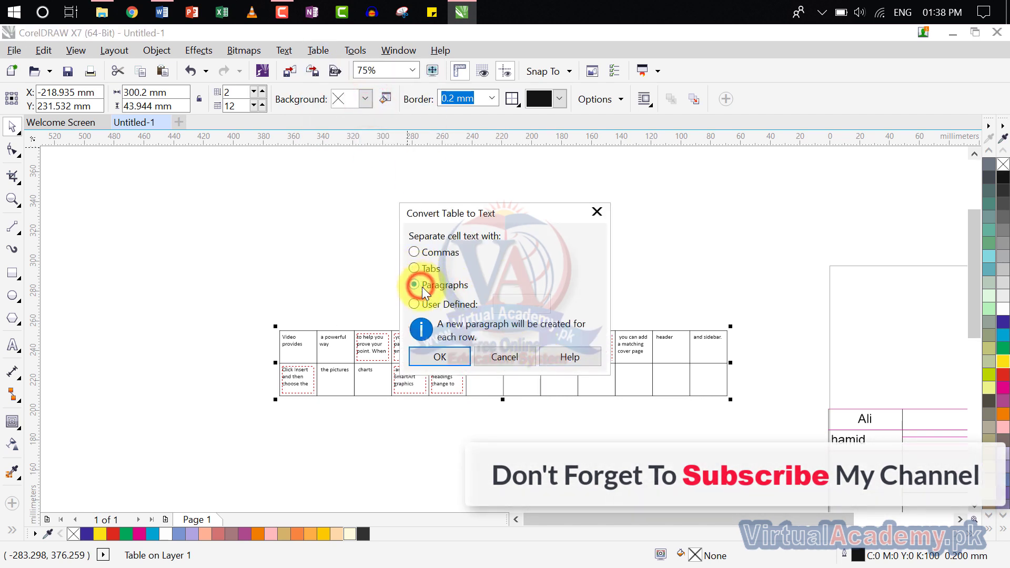
{"action": "left_click", "coordinate": [438, 358]}
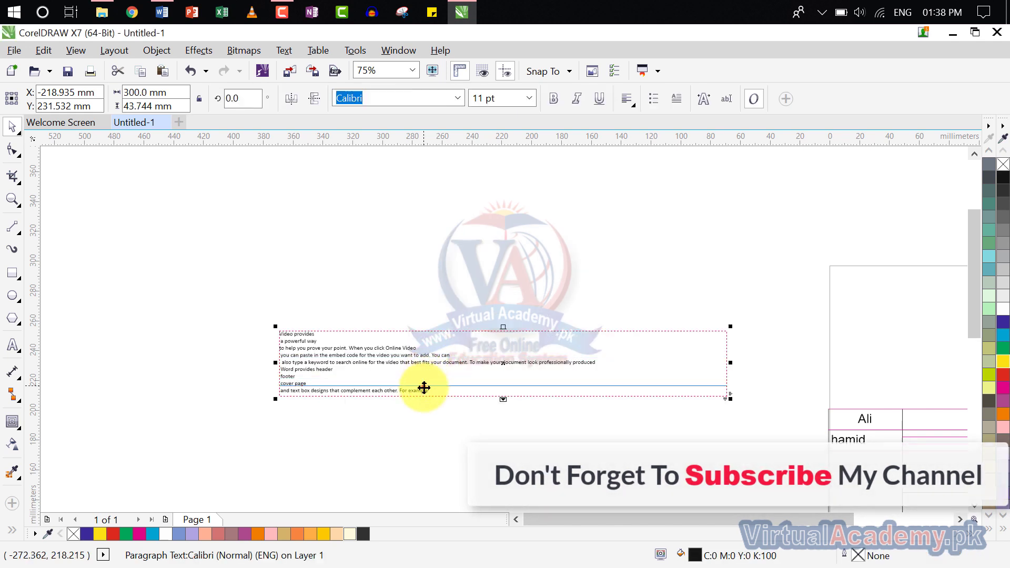
- Examine the converted paragraph text up close, deselect it, and review the available table commands
{"action": "left_click", "coordinate": [424, 388]}
{"action": "scroll", "coordinate": [338, 377], "scroll_direction": "up", "scroll_amount": 2}
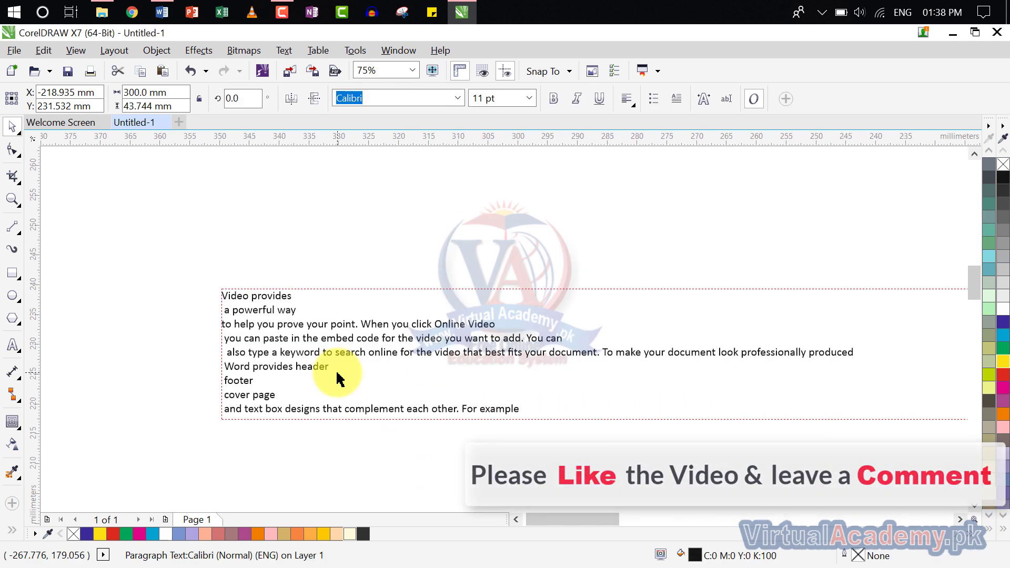
{"action": "scroll", "coordinate": [338, 377], "scroll_direction": "down", "scroll_amount": 2}
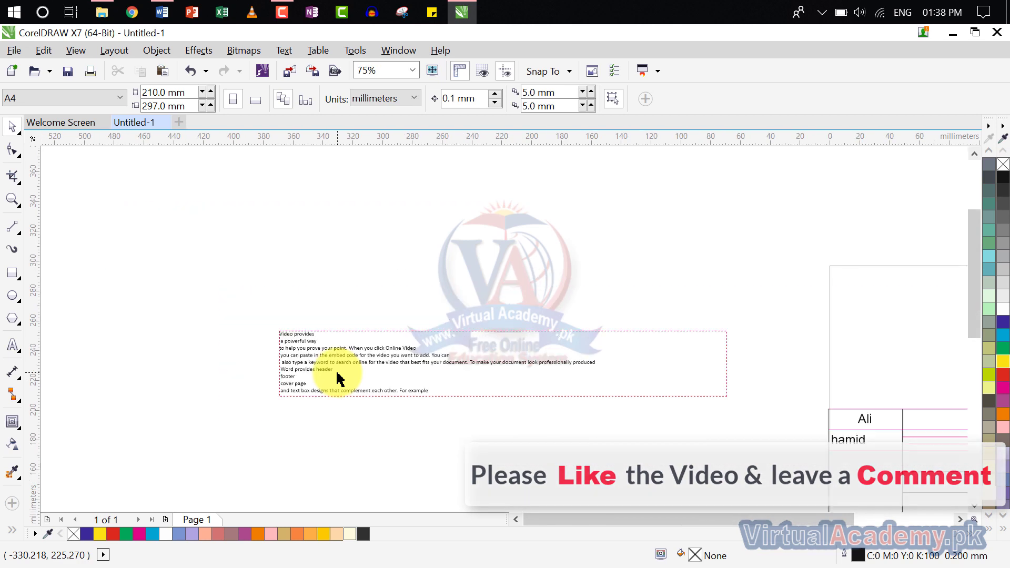
{"action": "left_click", "coordinate": [307, 49]}
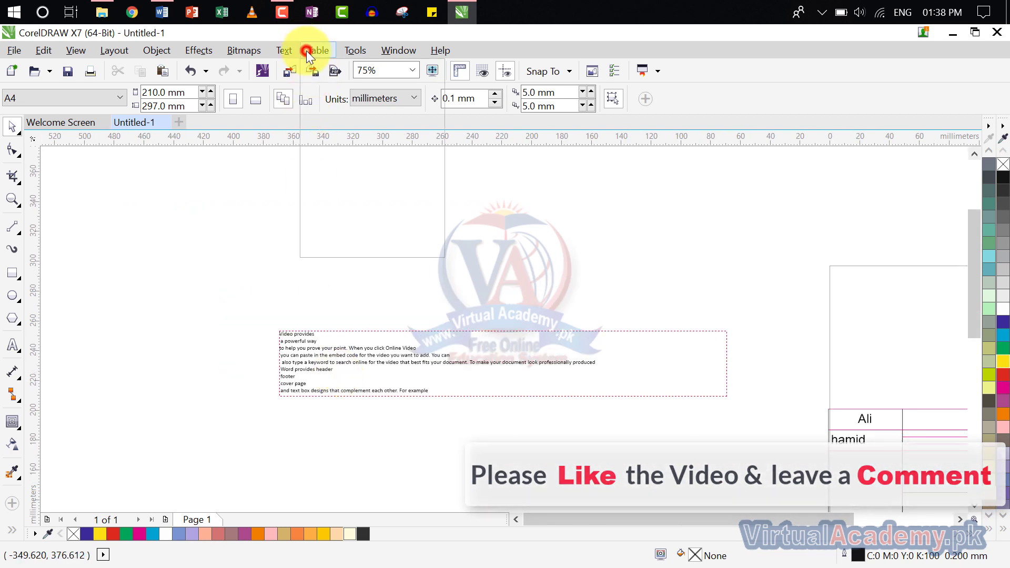